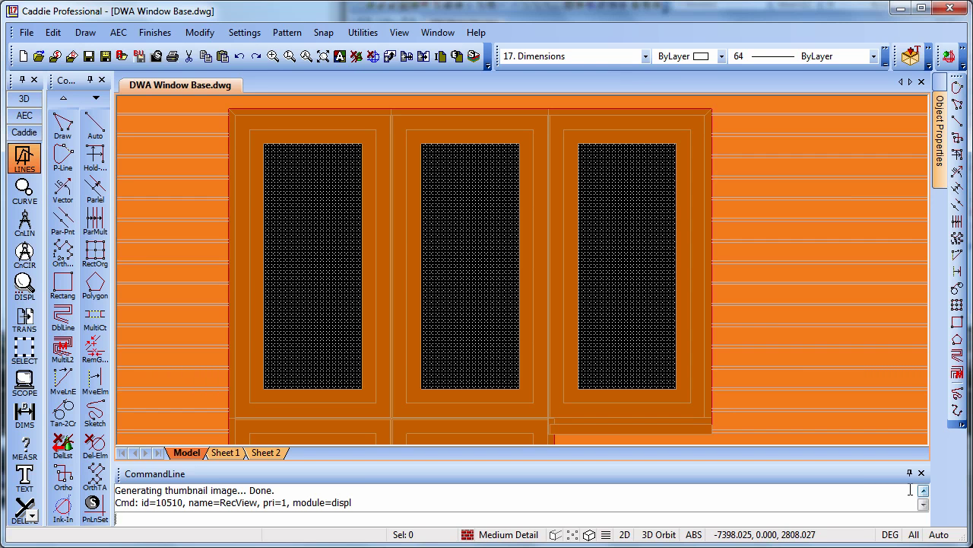
Switch to wireframe with F3 and turn on all layers to reveal the six labelled window panels
key(F3)
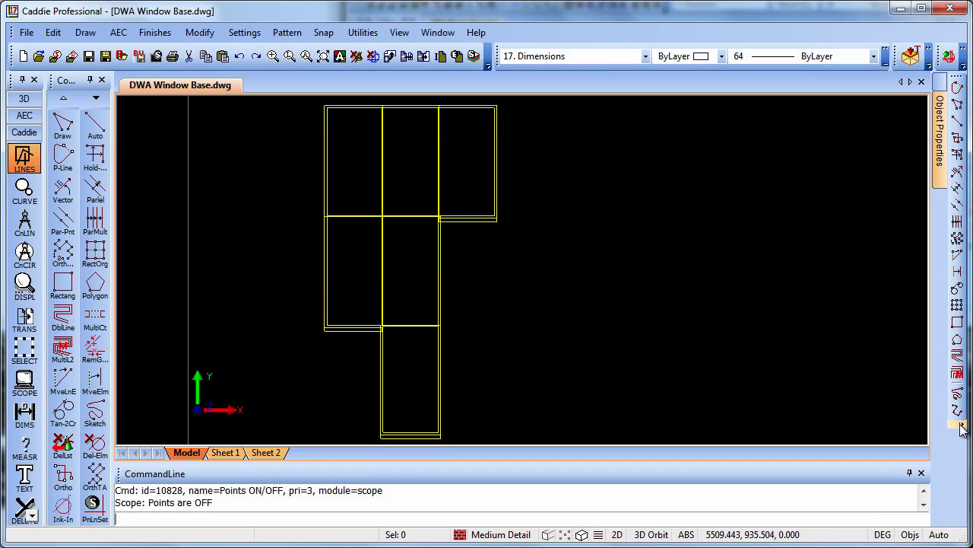
click(960, 425)
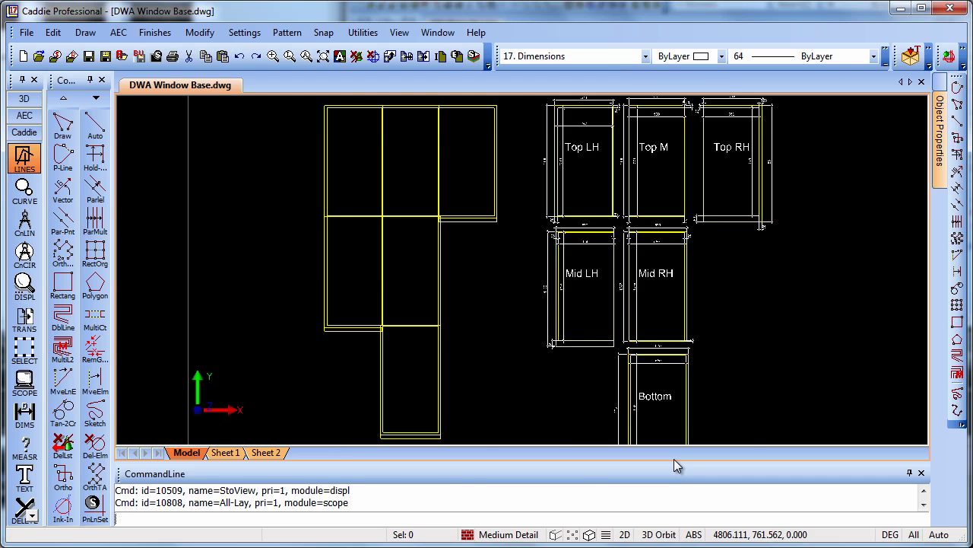
Recall the Top panels view and measure the Top RH, Top LH and Top M frame corners
key(ctrl+s)
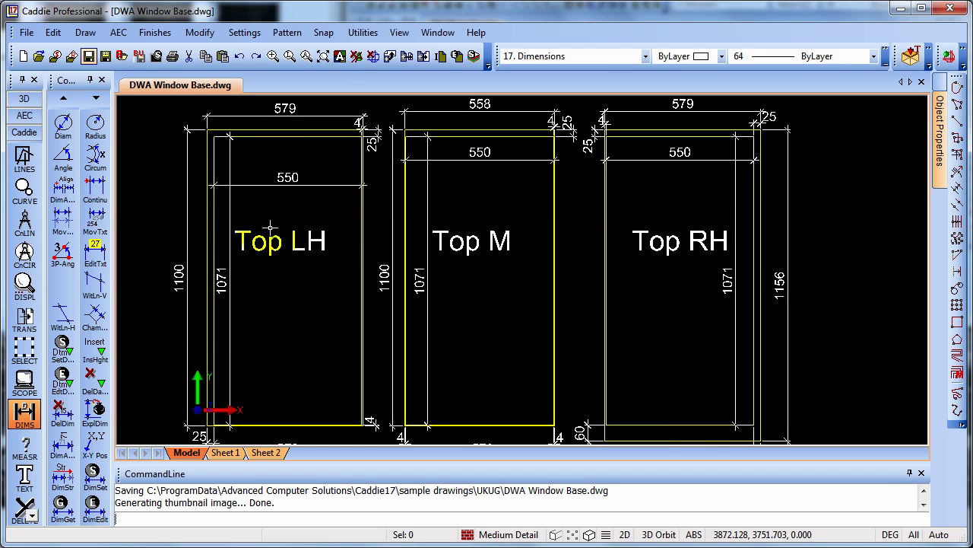
click(772, 433)
click(621, 432)
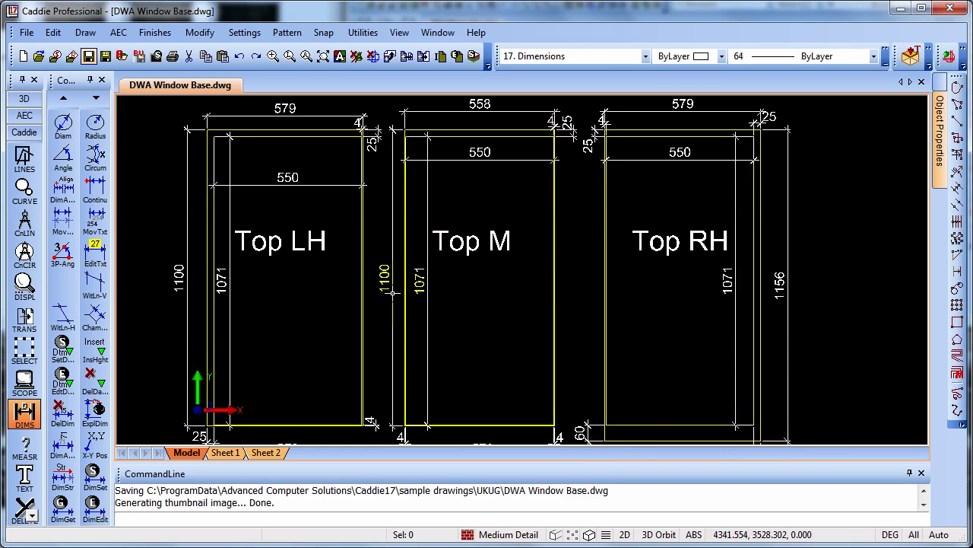
click(375, 419)
click(409, 421)
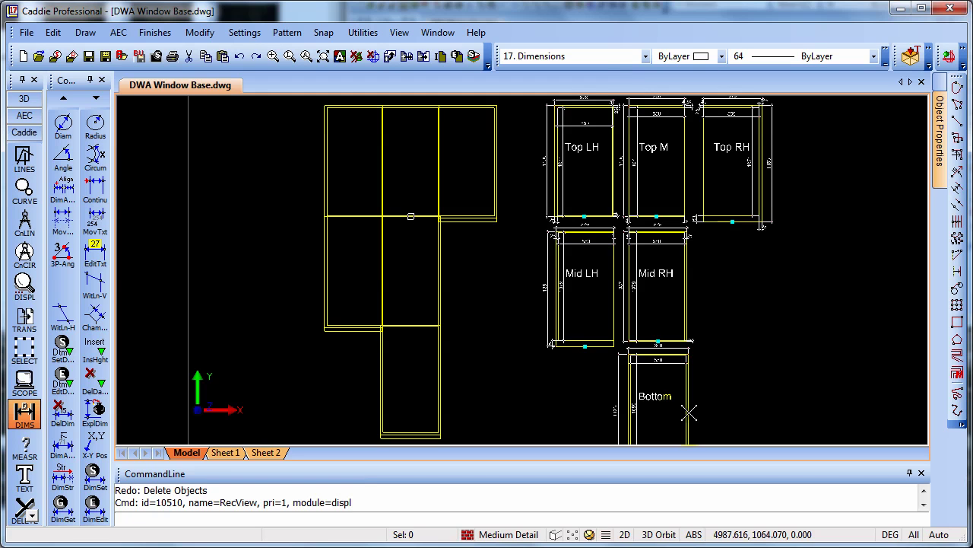
Place construction points on the top and horizontal rails of the T-shaped window outline
click(25, 225)
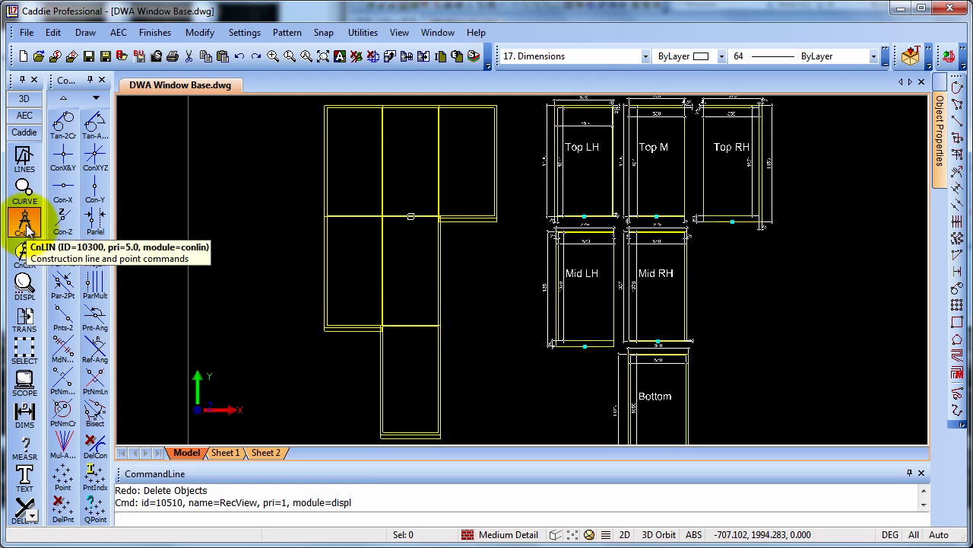
click(63, 478)
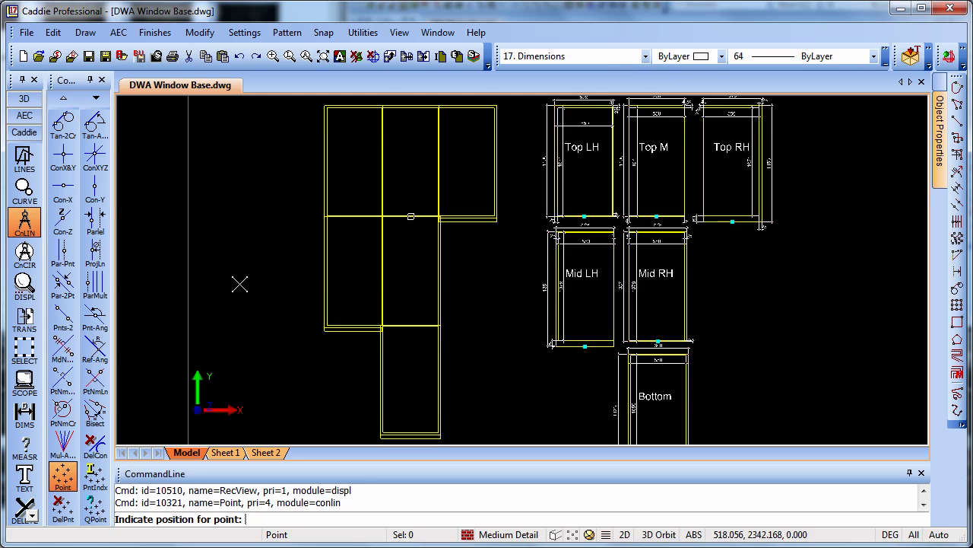
scroll(350, 297, up, 5)
middle_drag(359, 296, 355, 445)
scroll(372, 262, up, 1)
scroll(349, 269, up, 2)
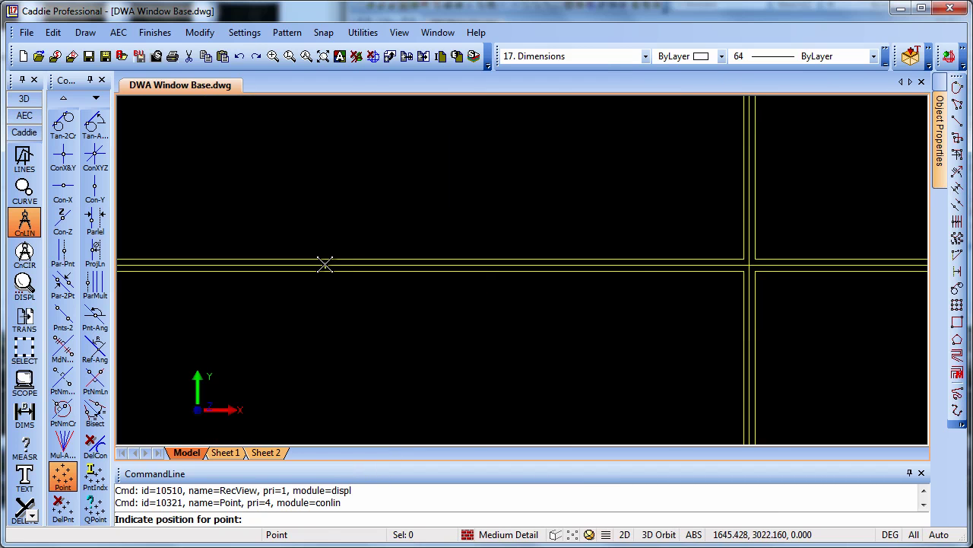
click(329, 263)
scroll(535, 331, down, 2)
middle_drag(557, 346, 213, 330)
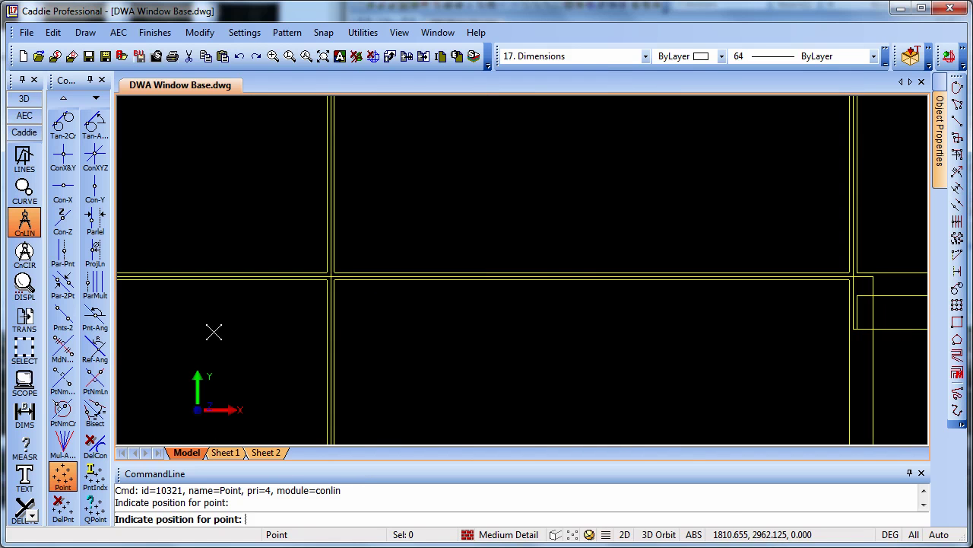
click(593, 275)
key(ctrl+z)
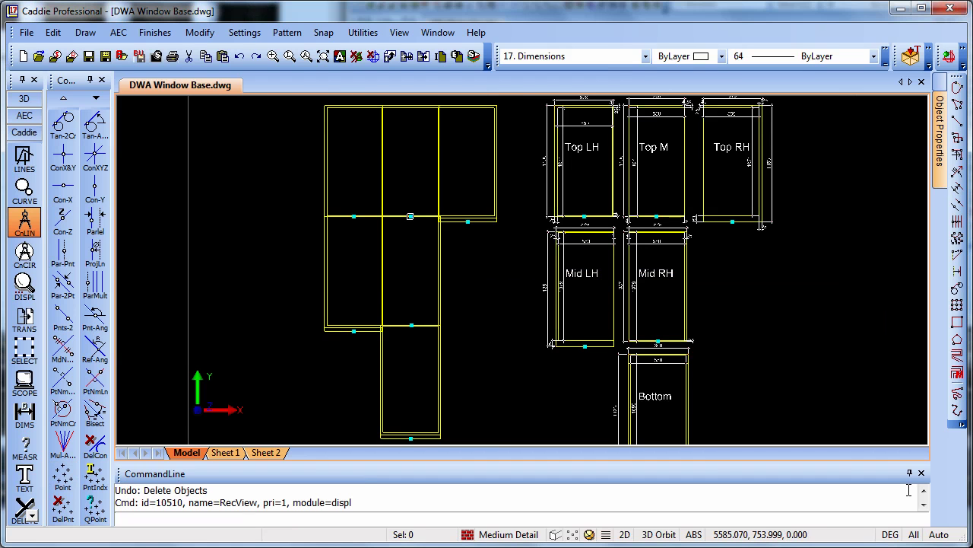
Switch to an isometric 3D view and bring up the 3D solid tools down to 3DRot
key(ctrl+z)
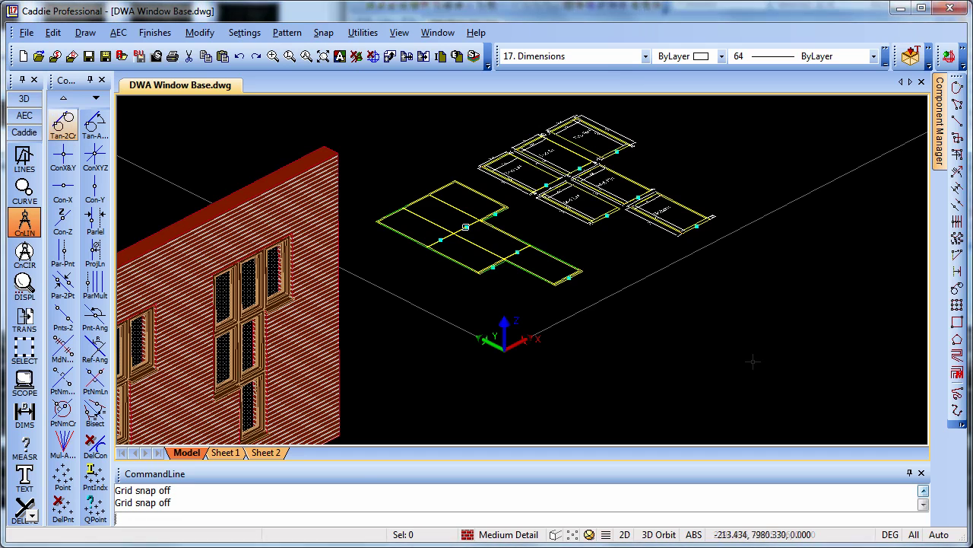
click(25, 99)
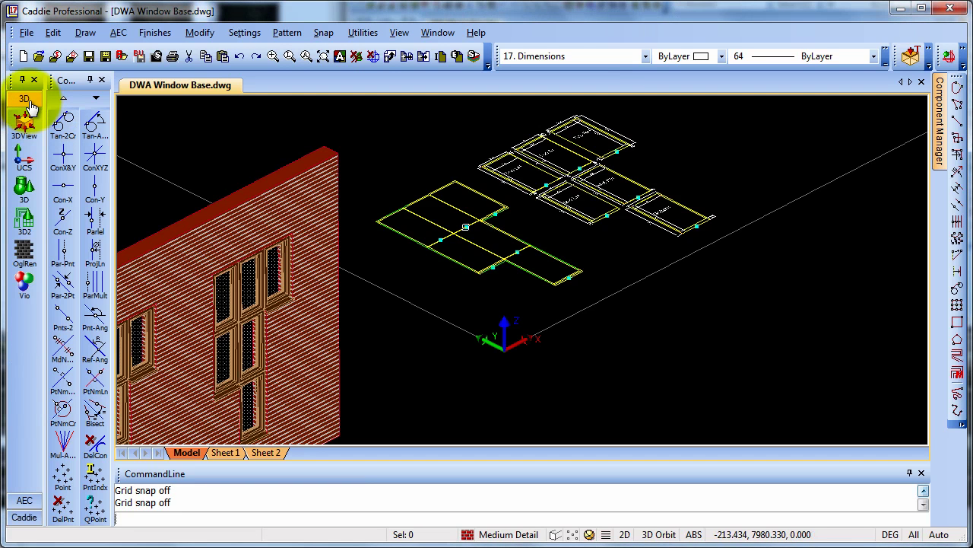
click(24, 188)
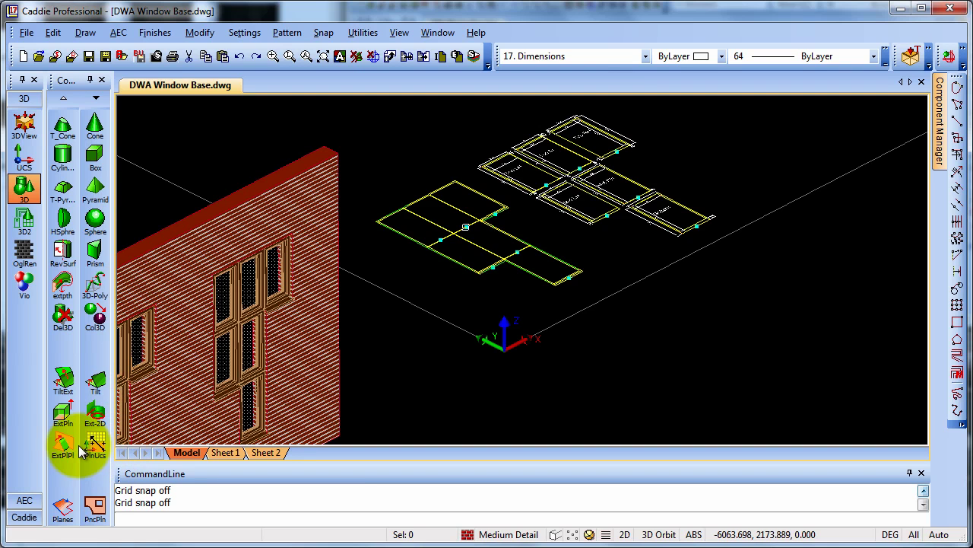
scroll(73, 401, down, 3)
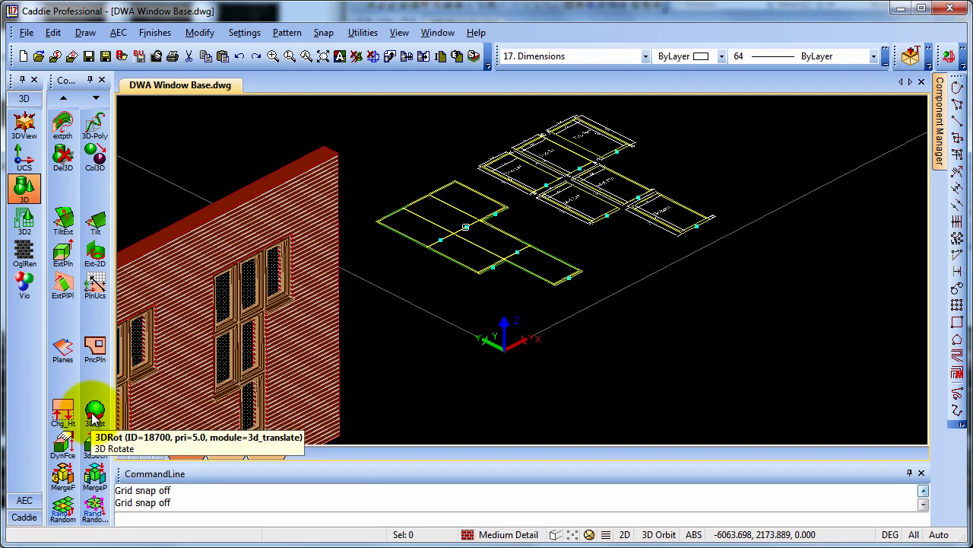
Set 3D rotation to WCS X, rectangle selection, 90° anticlockwise
click(93, 414)
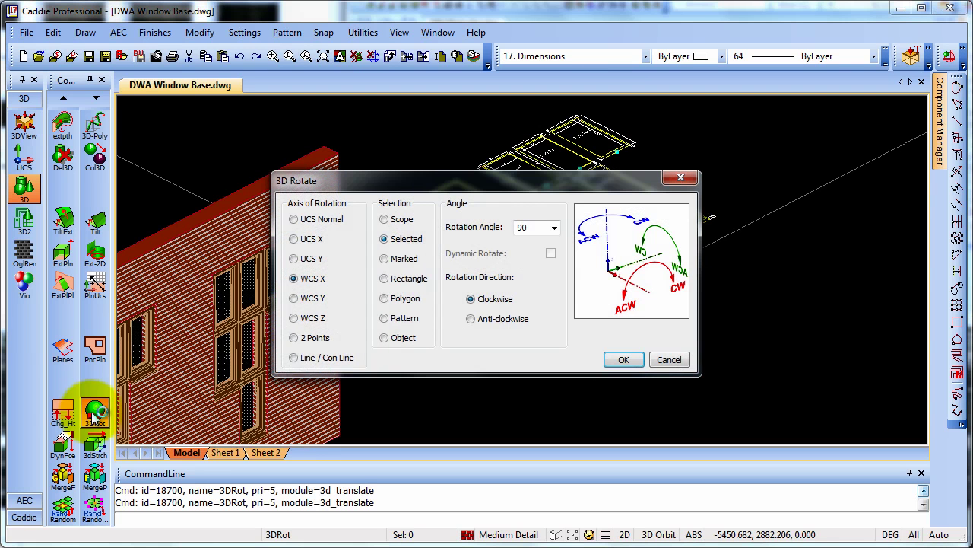
mouse_move(363, 180)
mouse_down()
mouse_move(222, 165)
mouse_move(132, 139)
mouse_move(106, 116)
mouse_up()
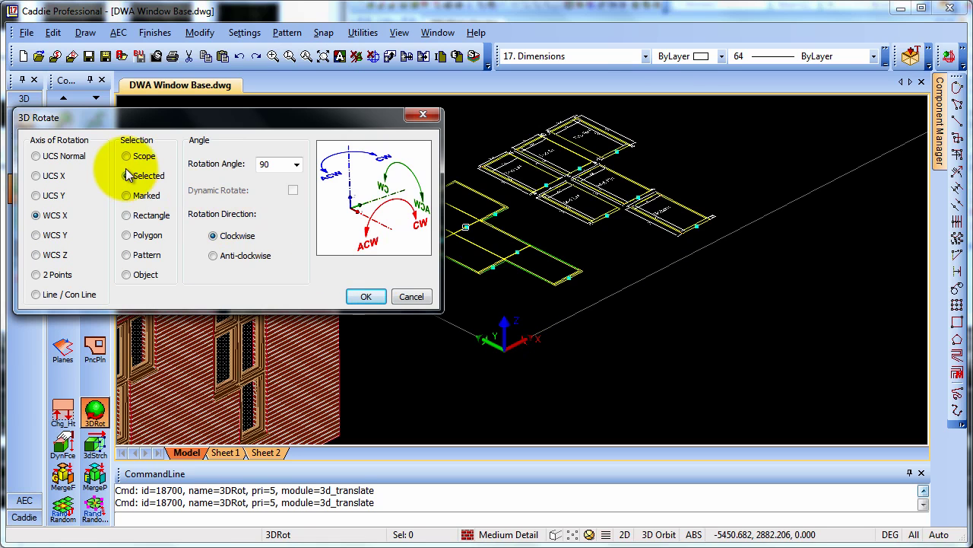
click(127, 214)
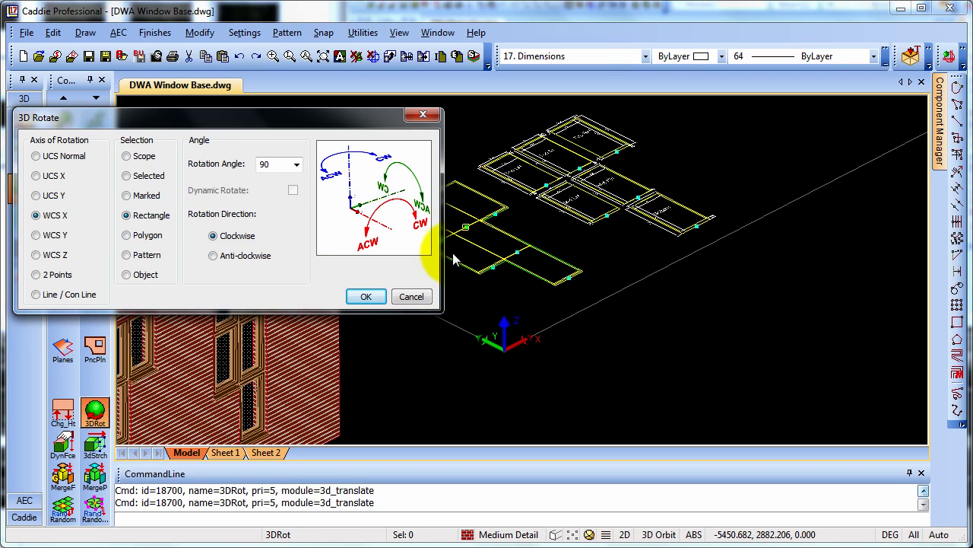
click(214, 256)
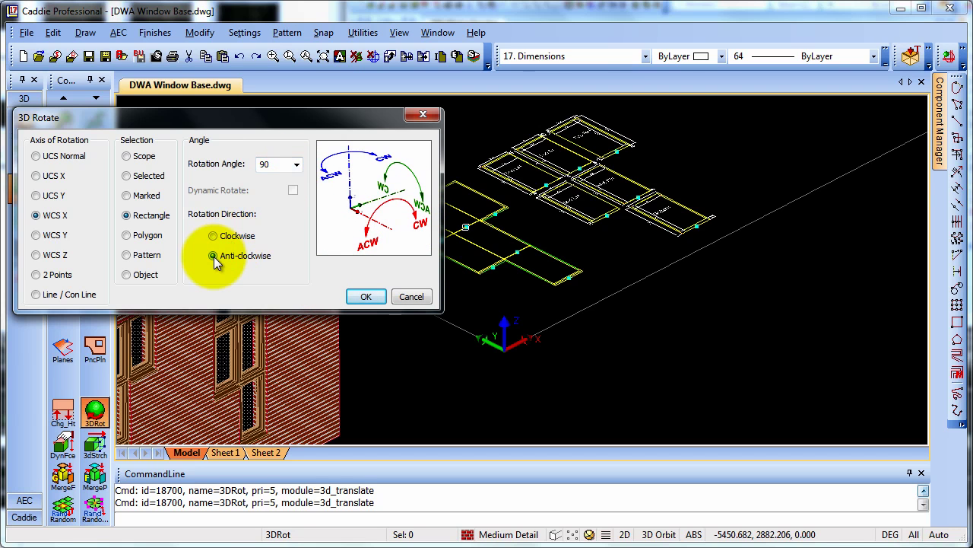
click(365, 298)
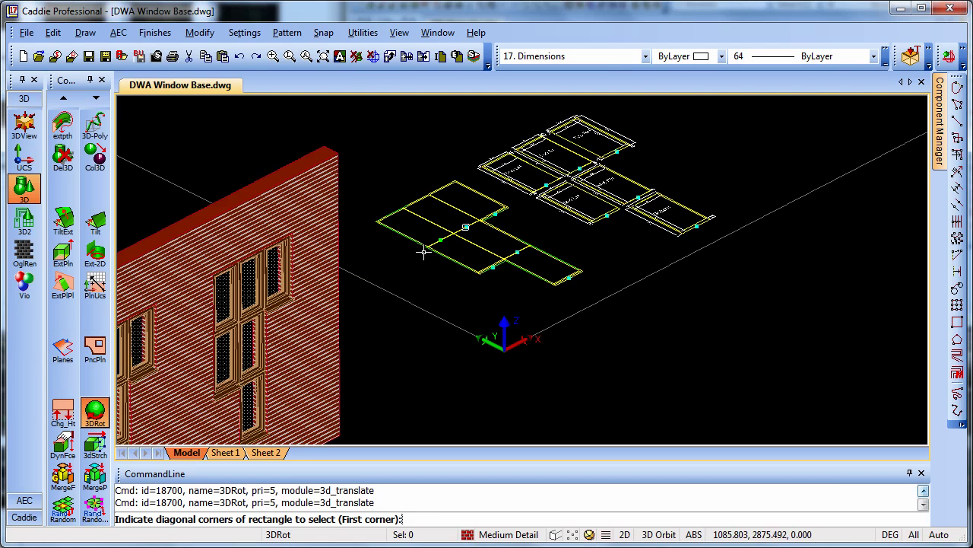
Window-select all the panels and rotate them upright about 0,0,0, then show Top LH front-on
click(355, 100)
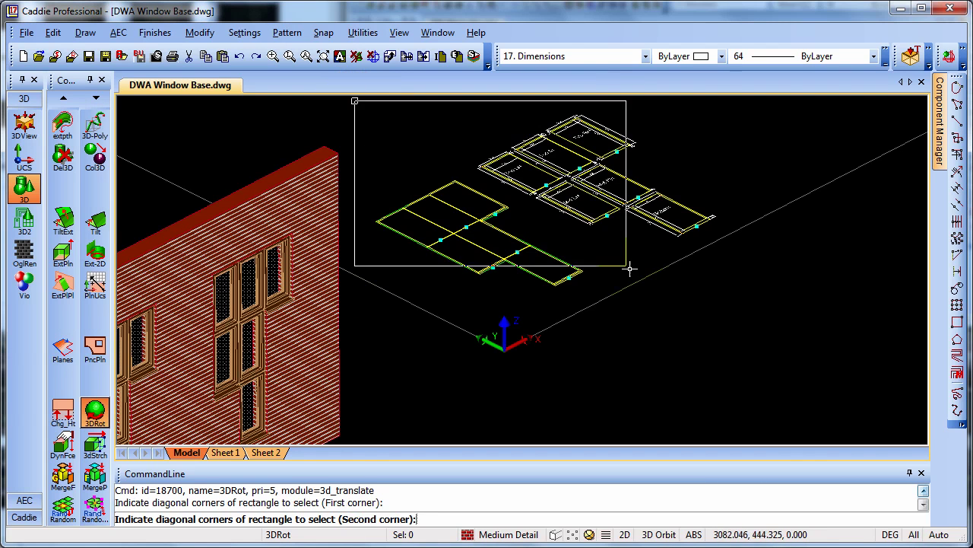
click(738, 390)
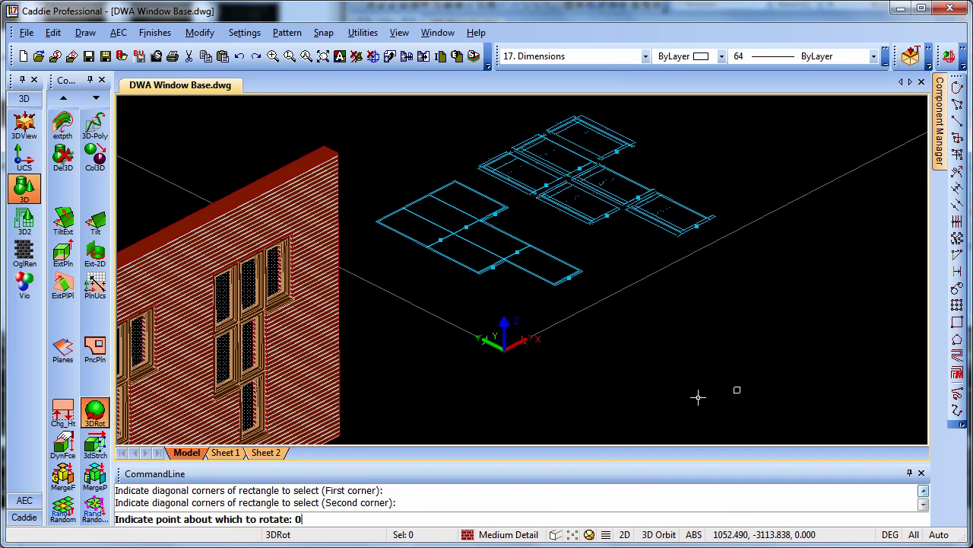
key(Return)
middle_drag(699, 396, 530, 290)
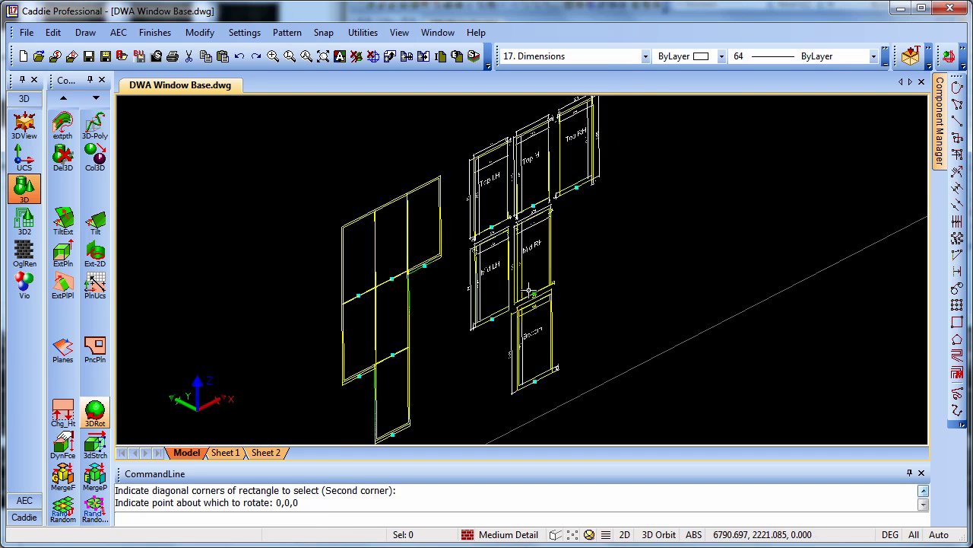
key(F5)
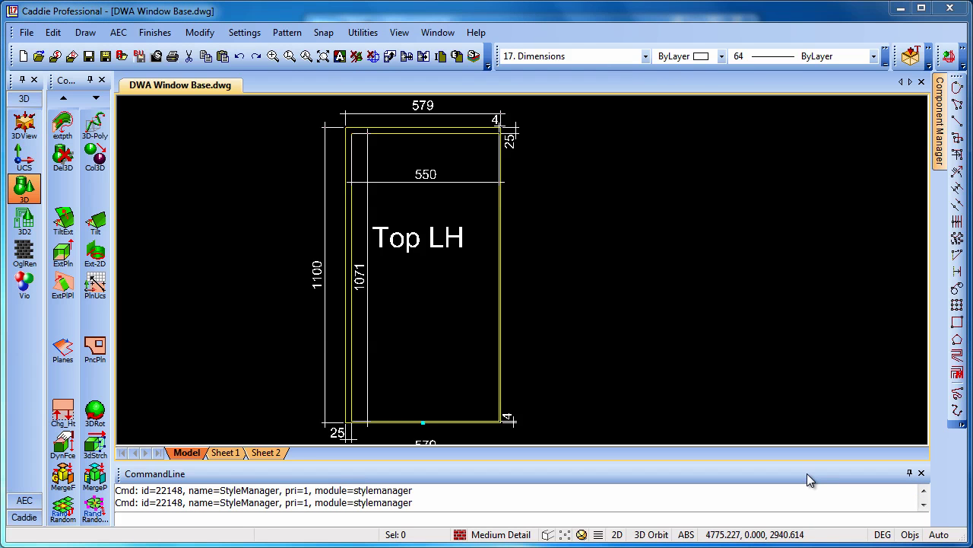
Launch the AEC Style Manager from the AEC menu
click(118, 32)
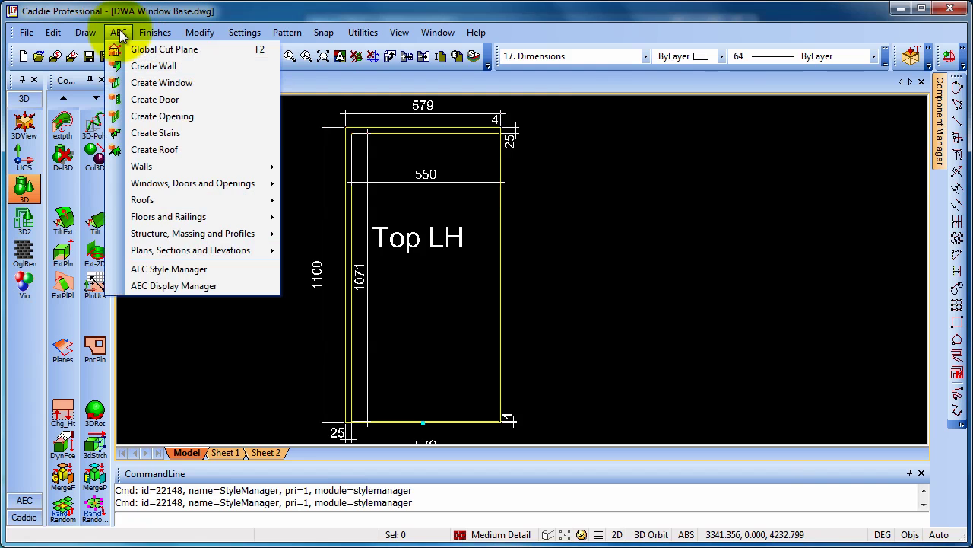
click(177, 269)
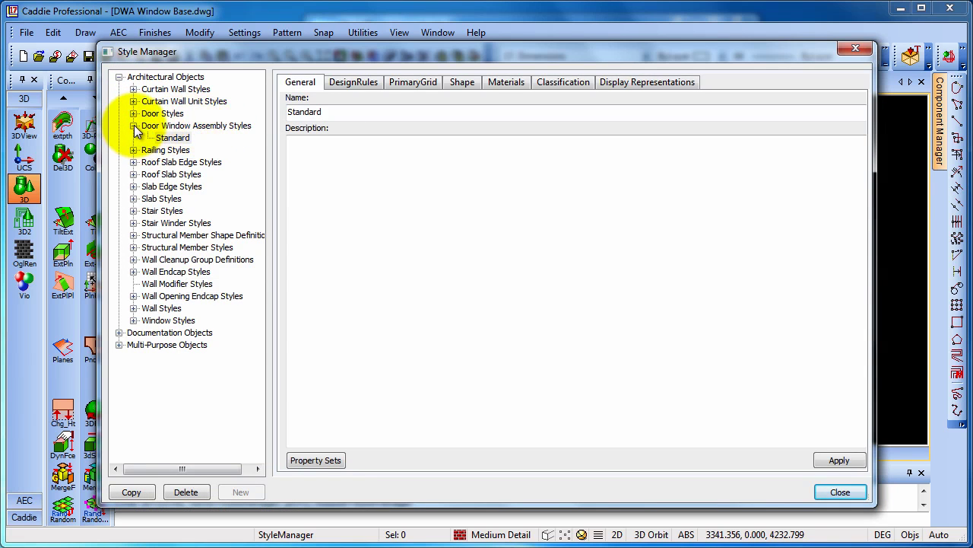
Copy the Standard door window assembly style as a new style named Top LH
click(173, 139)
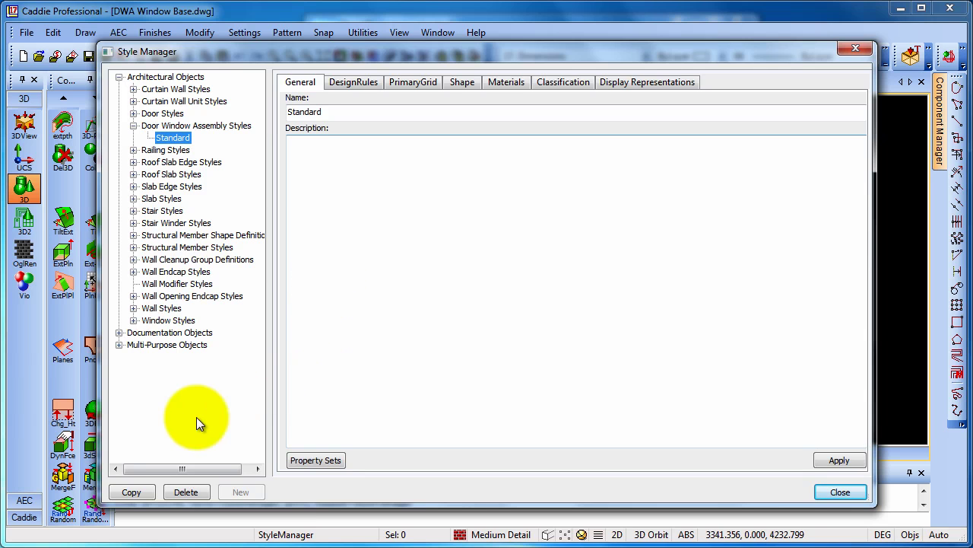
click(132, 491)
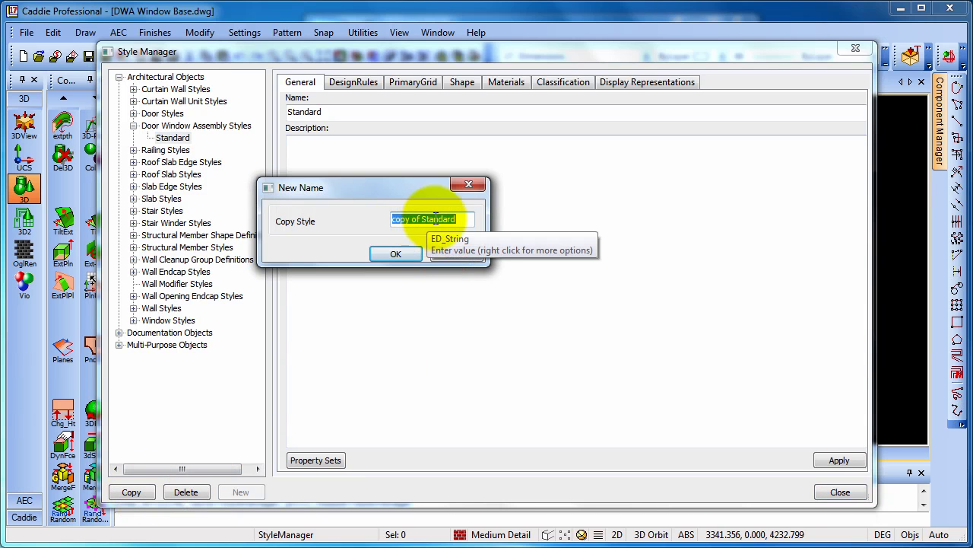
text(Top LH)
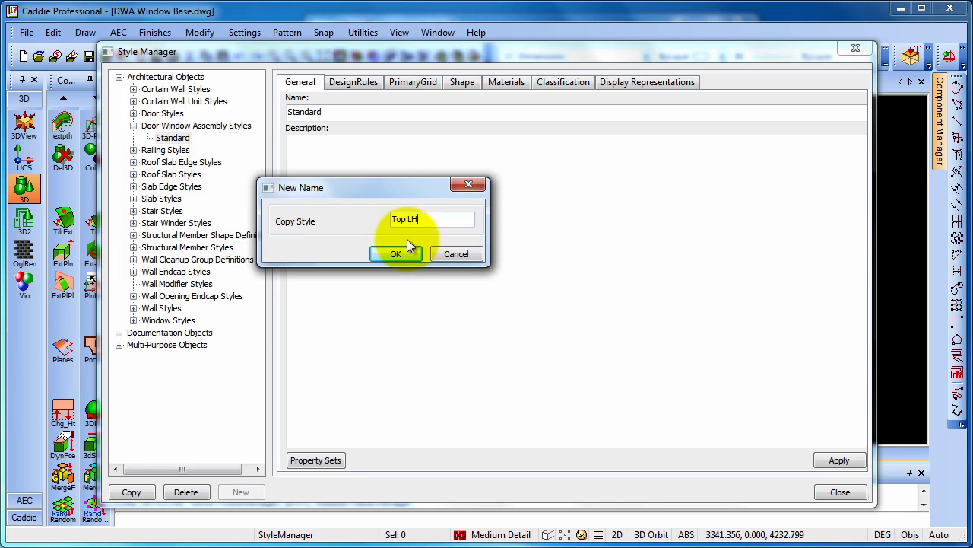
click(406, 252)
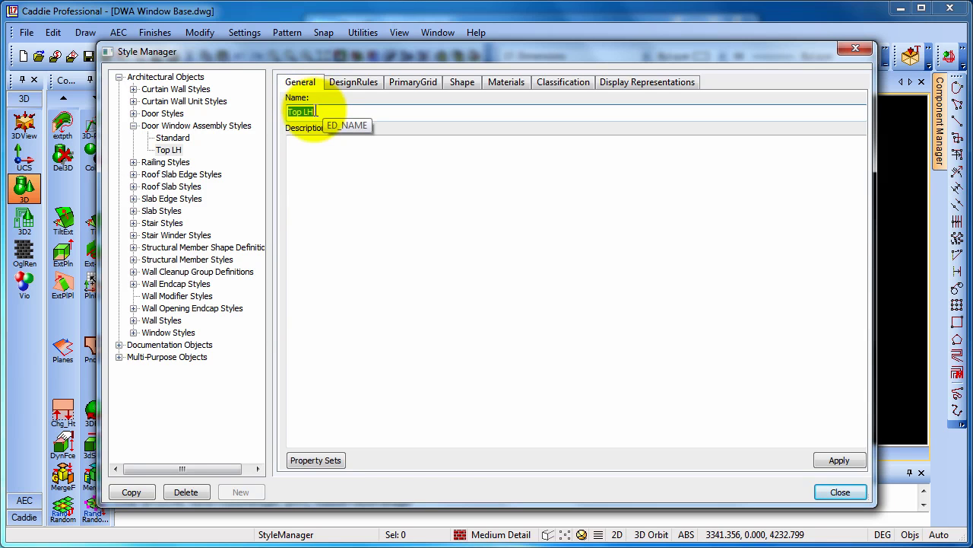
click(352, 80)
Reduce Top LH's default division to 1 cell, apply it, and check the Top LH elevation
click(341, 114)
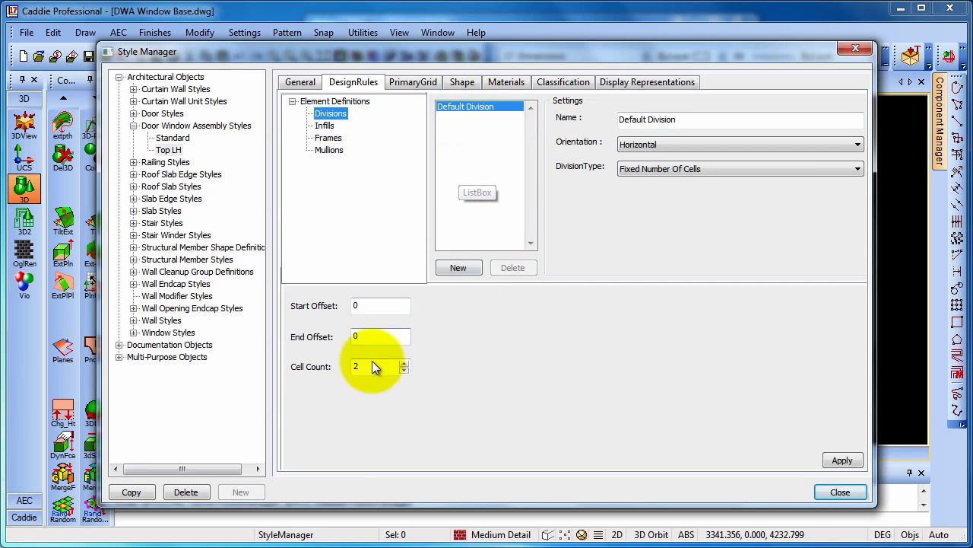
click(404, 370)
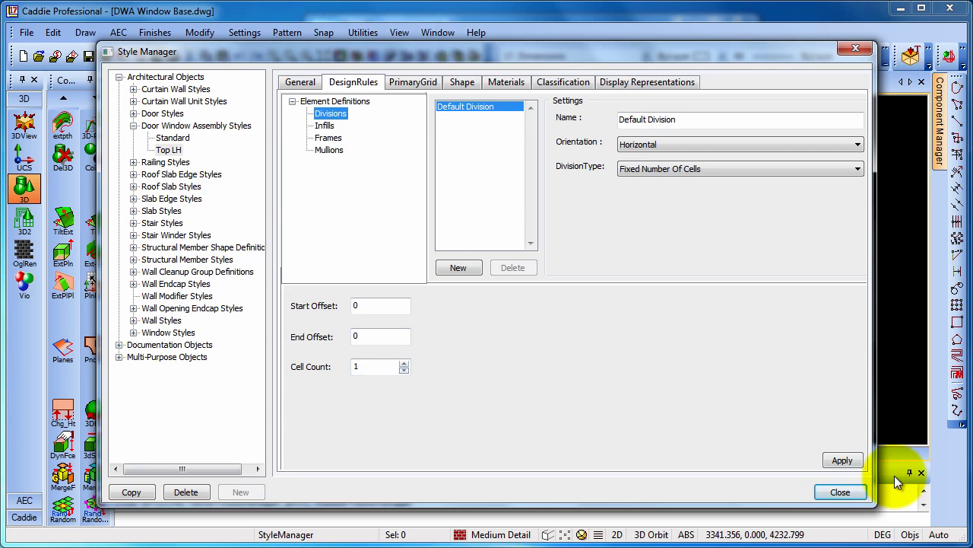
click(844, 461)
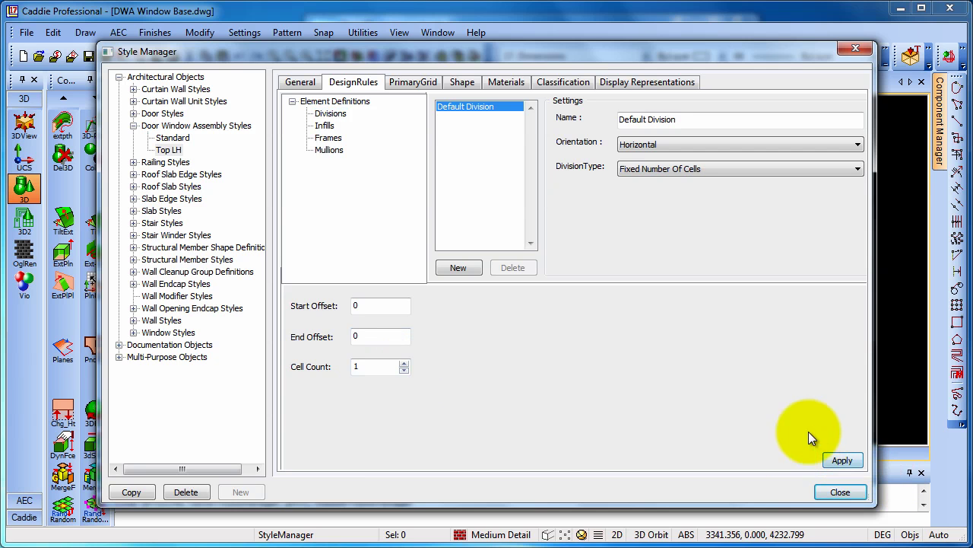
drag(495, 52, 506, 350)
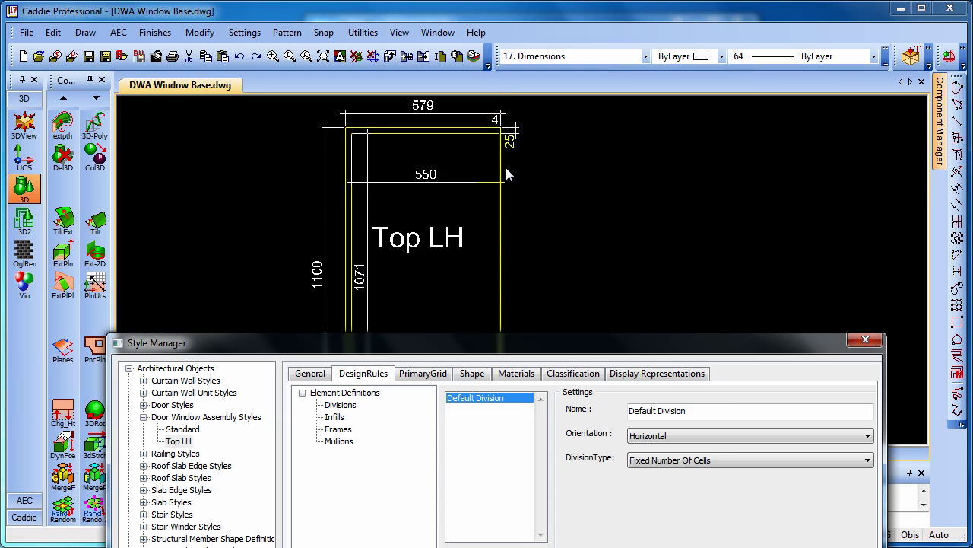
drag(513, 338, 511, 101)
Add a frame definition named 25 with width 25
click(339, 191)
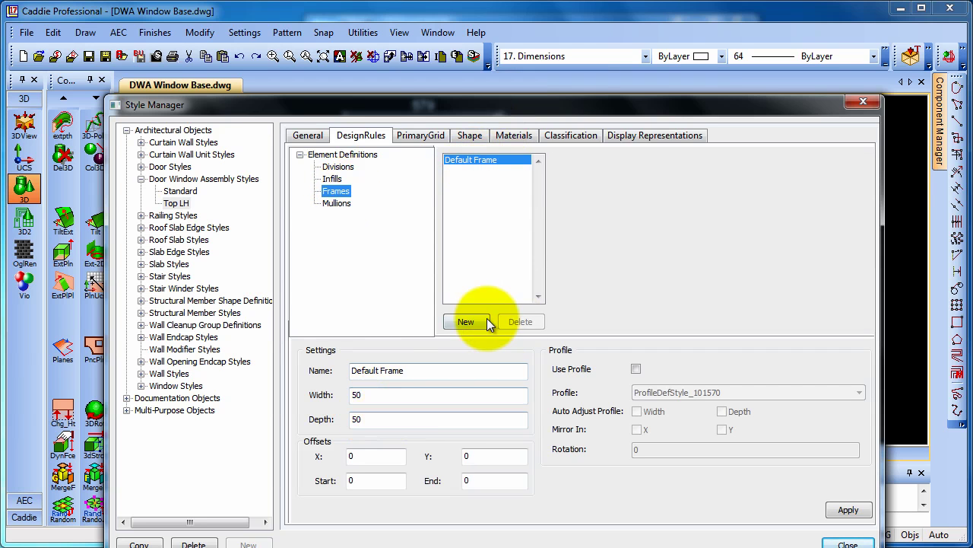
click(467, 322)
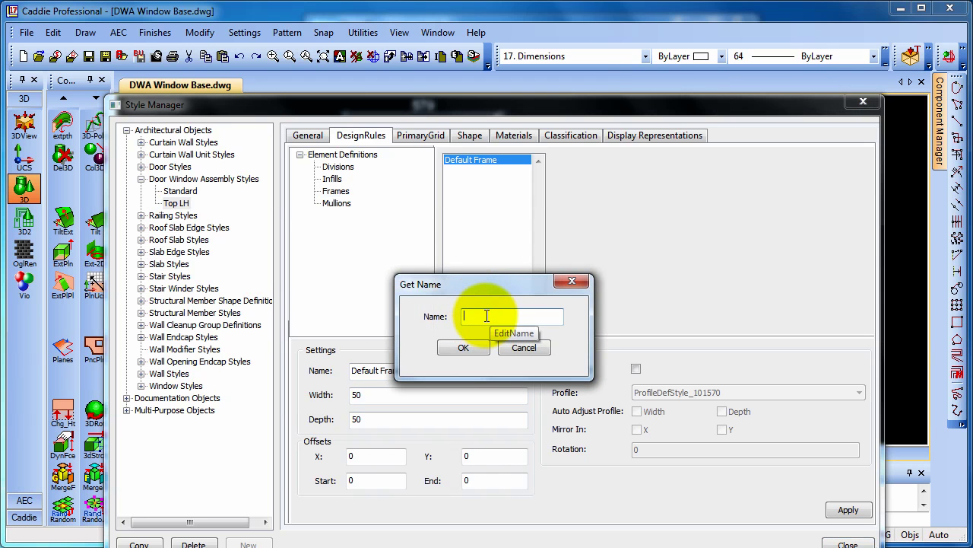
text(25)
click(473, 348)
double_click(354, 394)
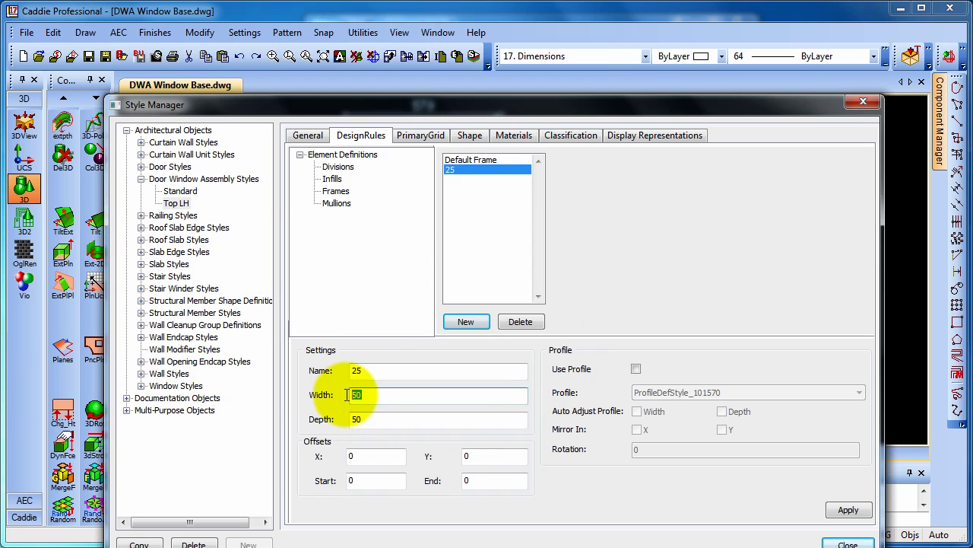
text(25)
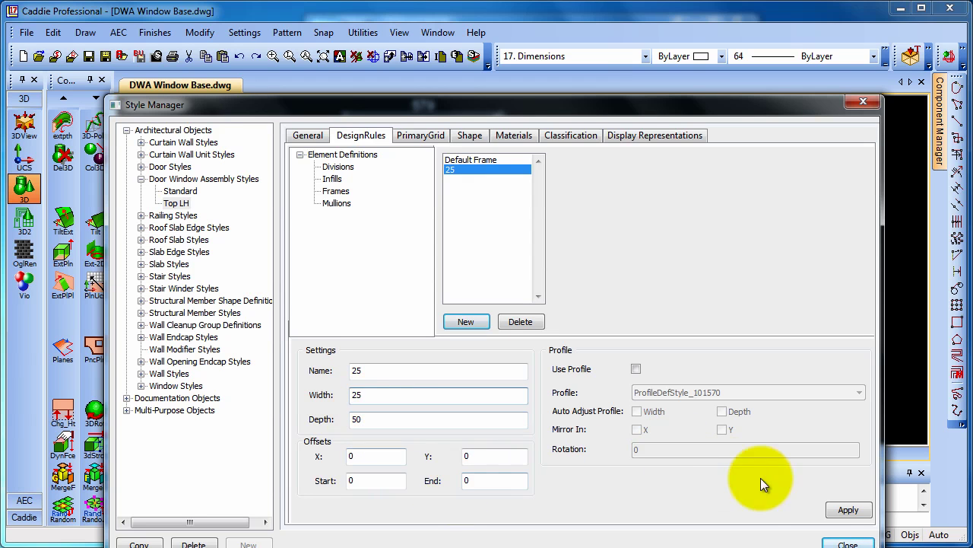
click(849, 511)
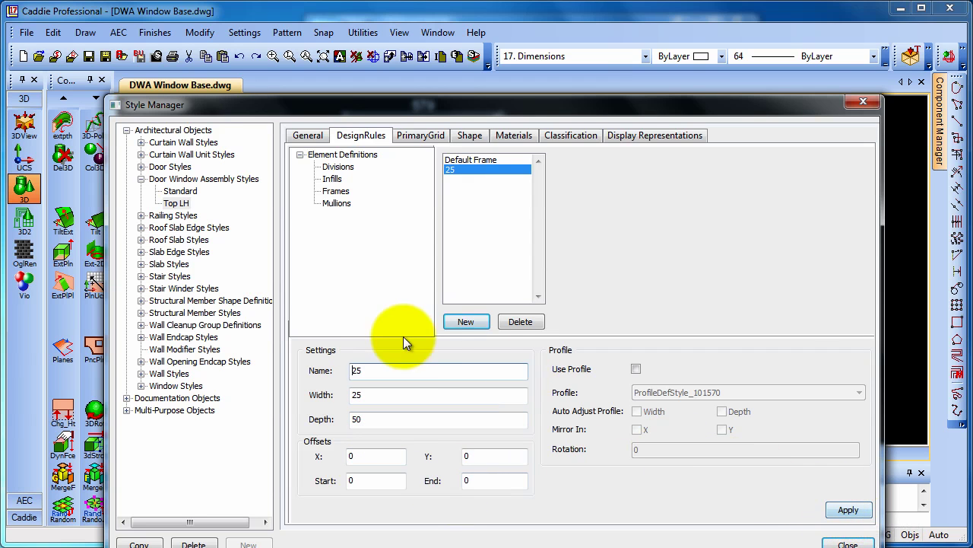
Add a frame definition named 4 with width 4
click(465, 319)
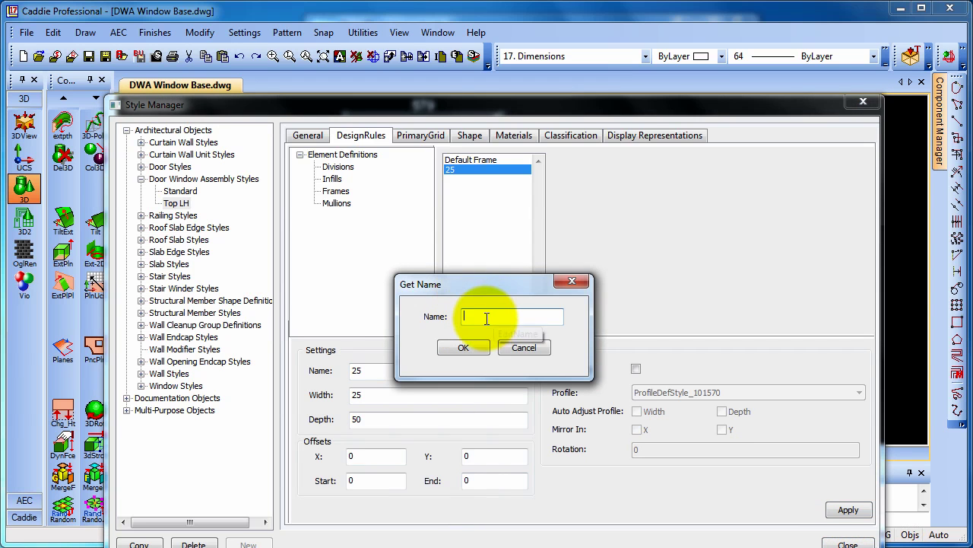
text(4)
click(477, 348)
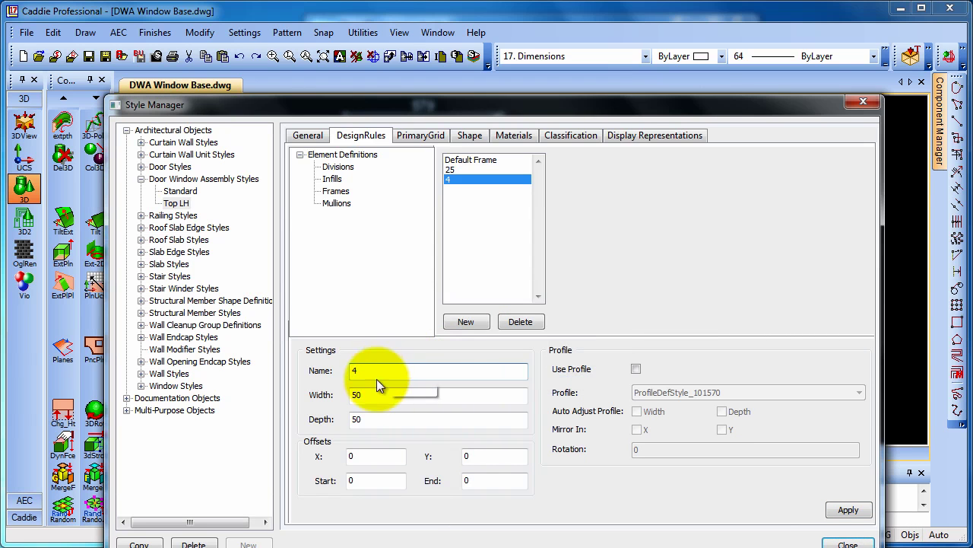
drag(376, 394, 346, 397)
text(4)
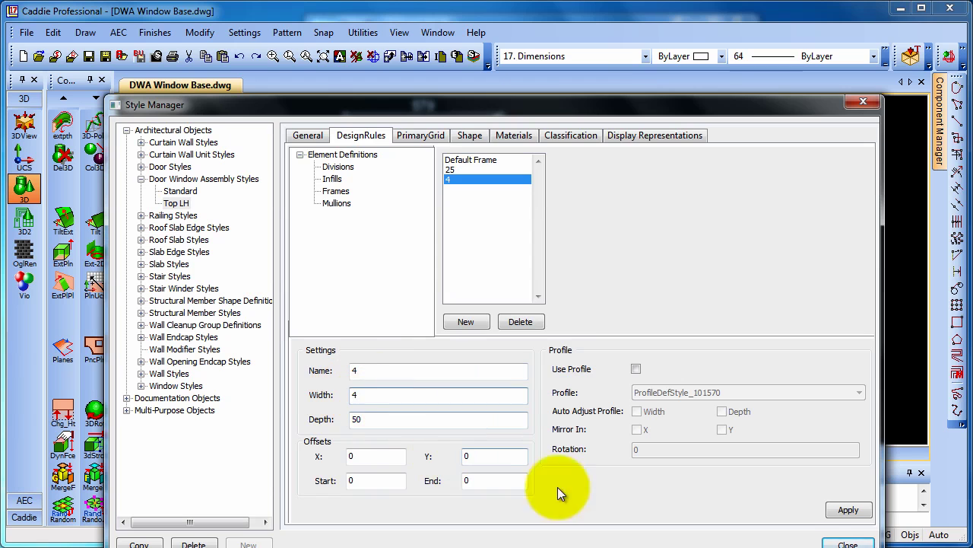
click(846, 508)
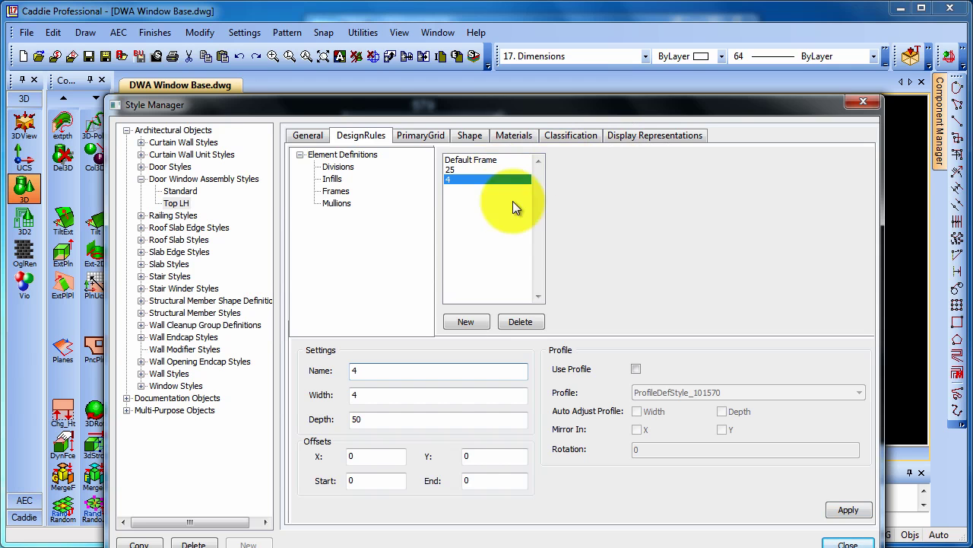
Add a frame definition named 60 with width 60
click(467, 322)
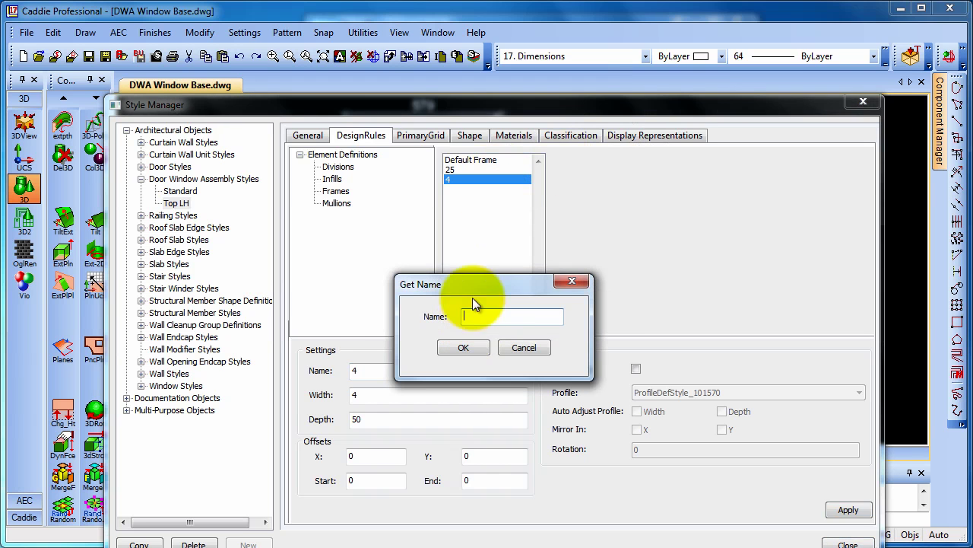
text(6)
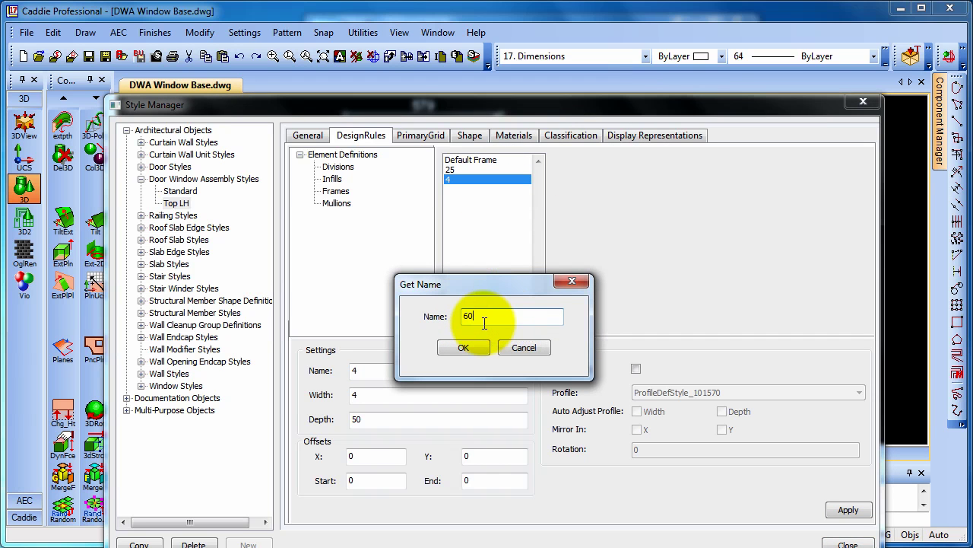
text(0)
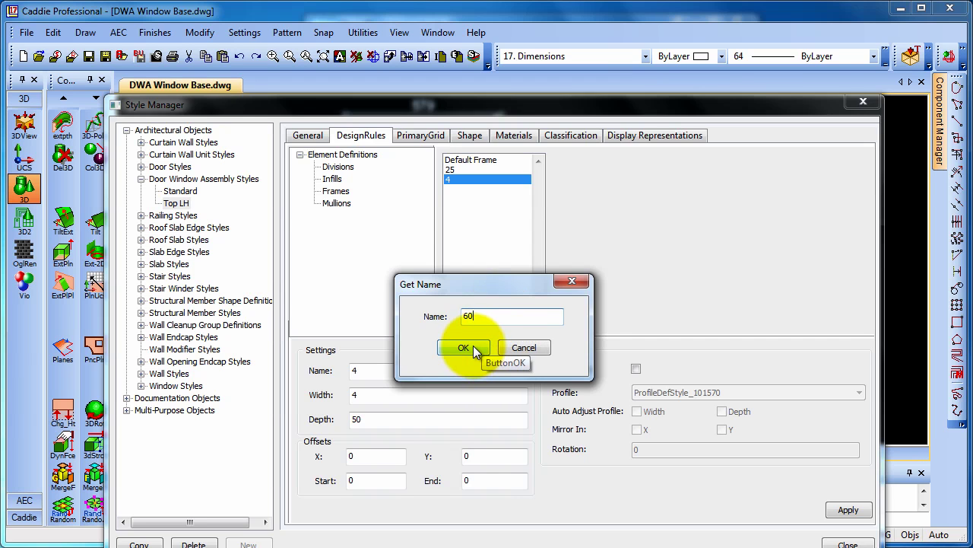
click(473, 347)
double_click(355, 394)
text(6)
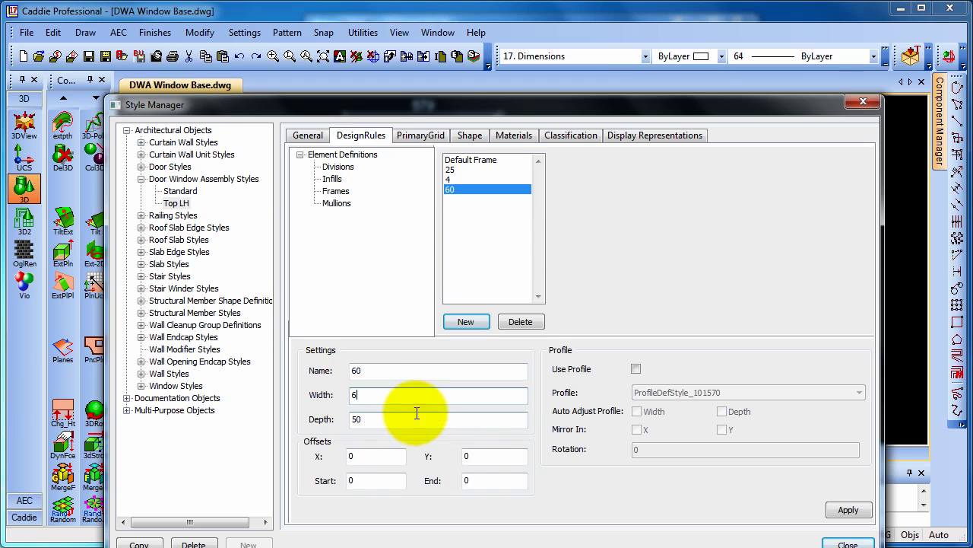
text(0)
click(850, 510)
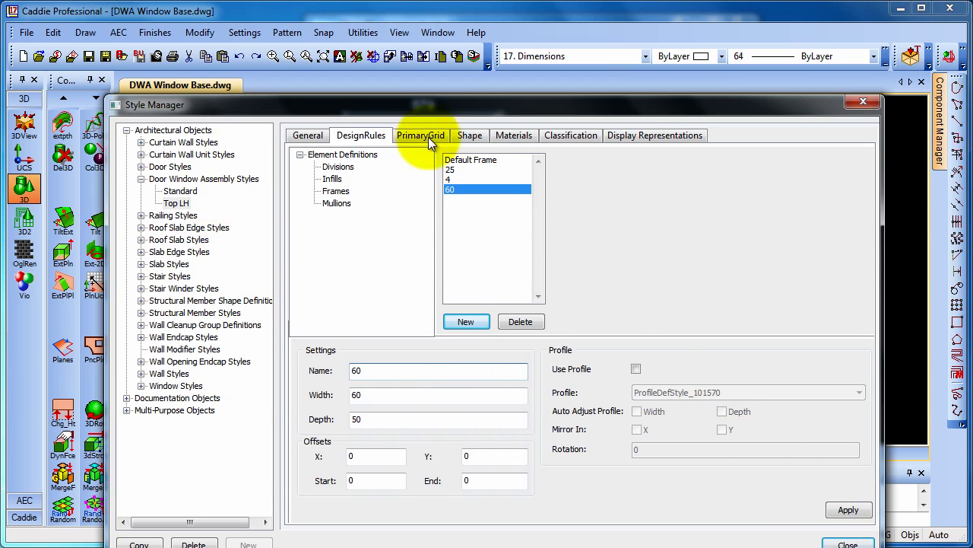
Assign the DWA.Frame material to frame 25
click(514, 137)
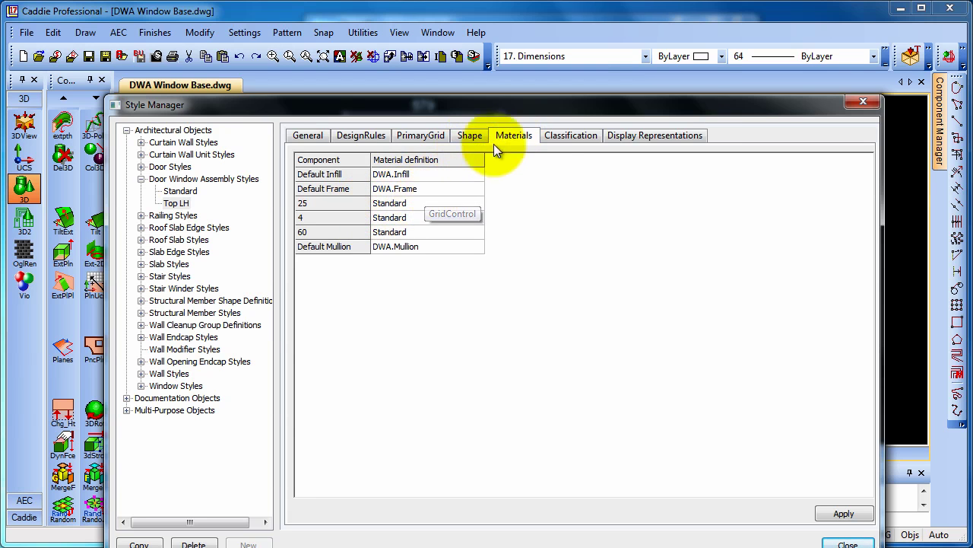
click(456, 204)
click(478, 204)
drag(478, 240, 478, 231)
click(422, 248)
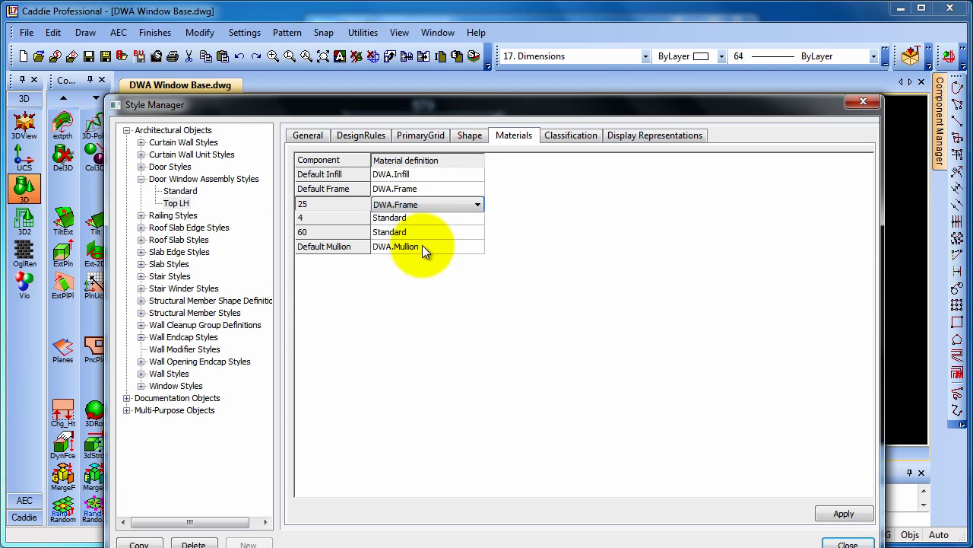
Assign DWA.Frame to frames 4 and 60 and apply the material changes
click(448, 219)
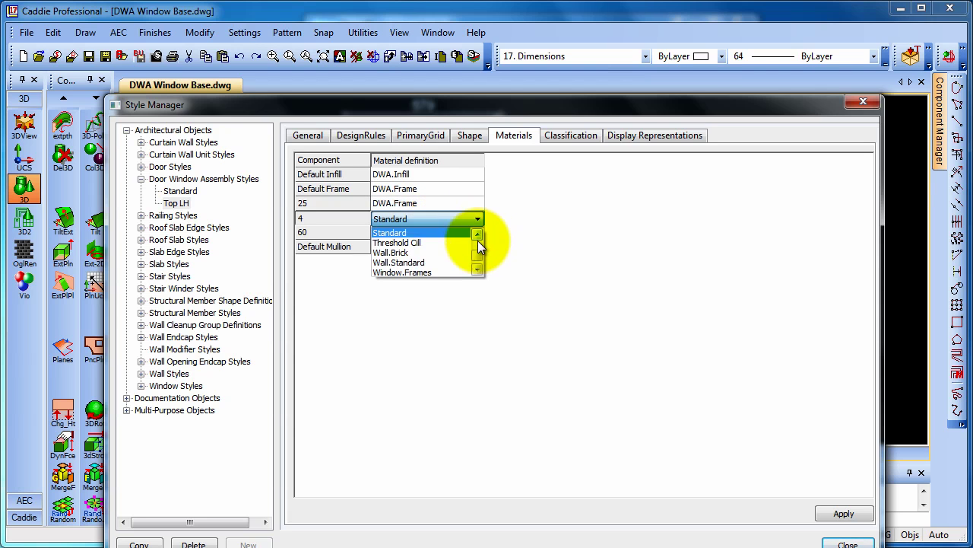
scroll(476, 251, up, 3)
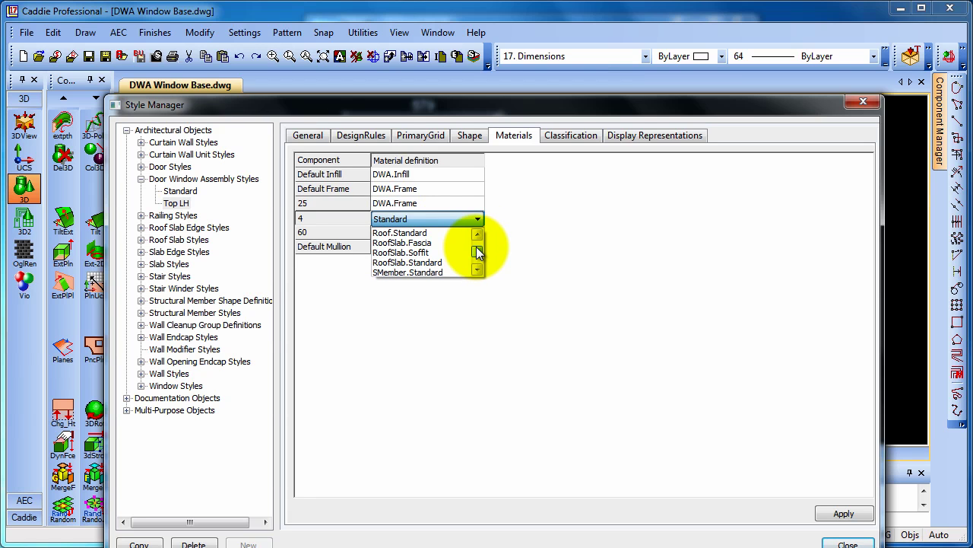
scroll(478, 251, up, 5)
scroll(478, 251, up, 4)
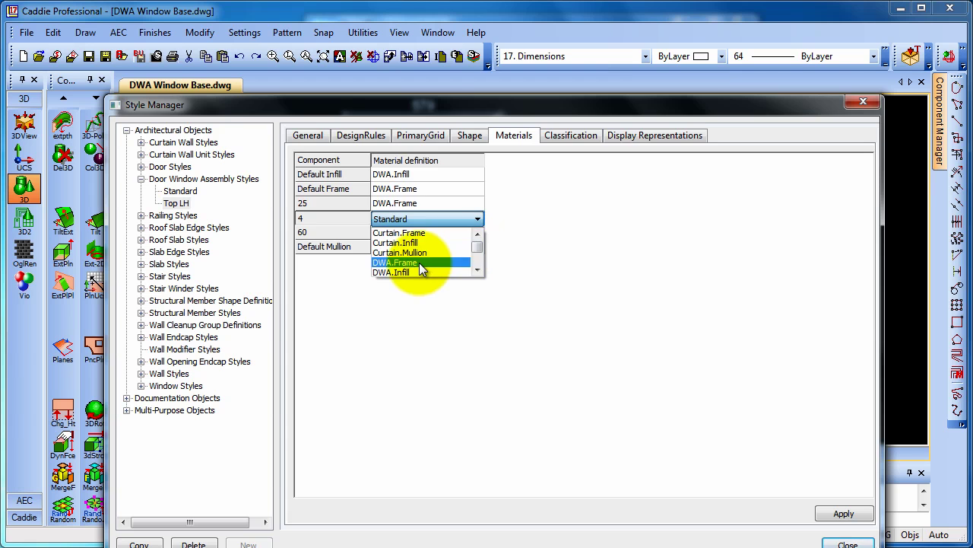
click(420, 263)
click(443, 232)
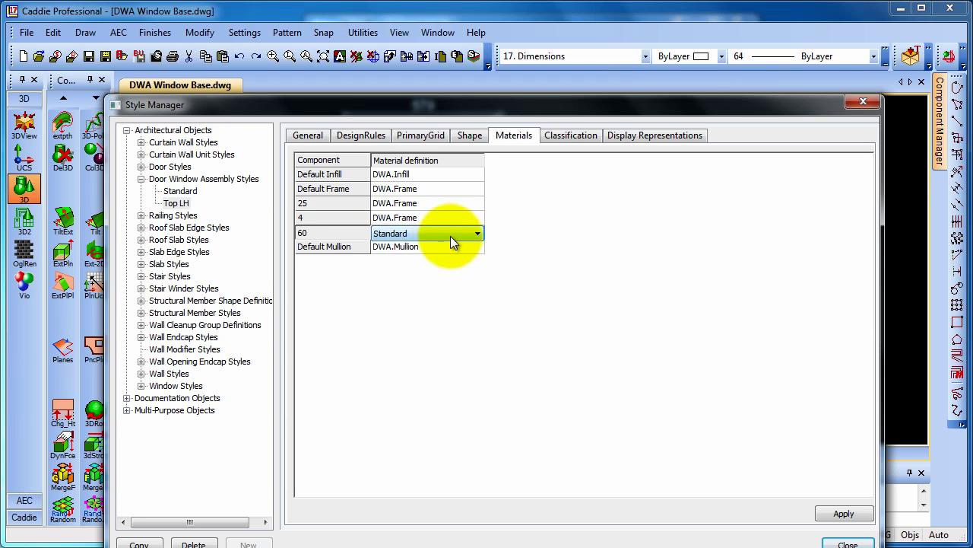
click(477, 236)
scroll(475, 262, up, 8)
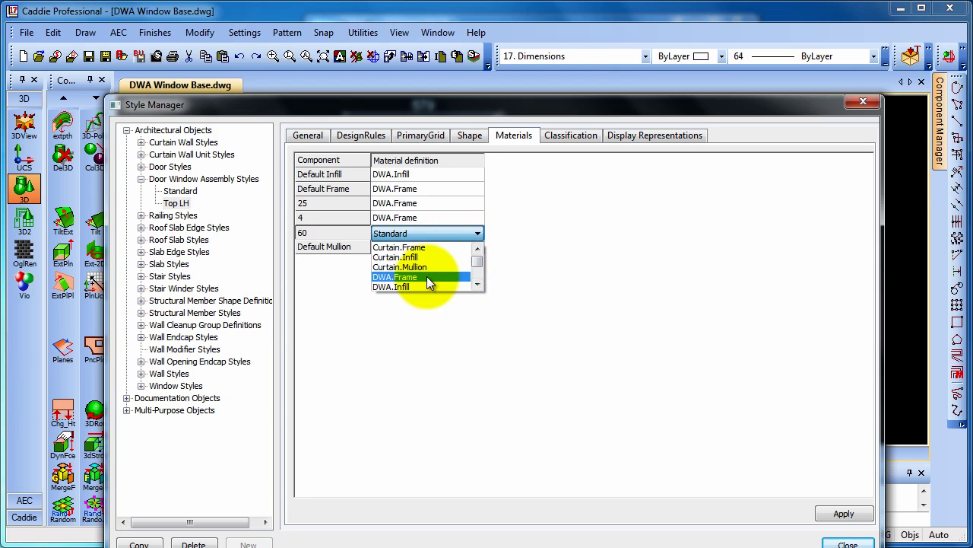
click(430, 277)
click(845, 514)
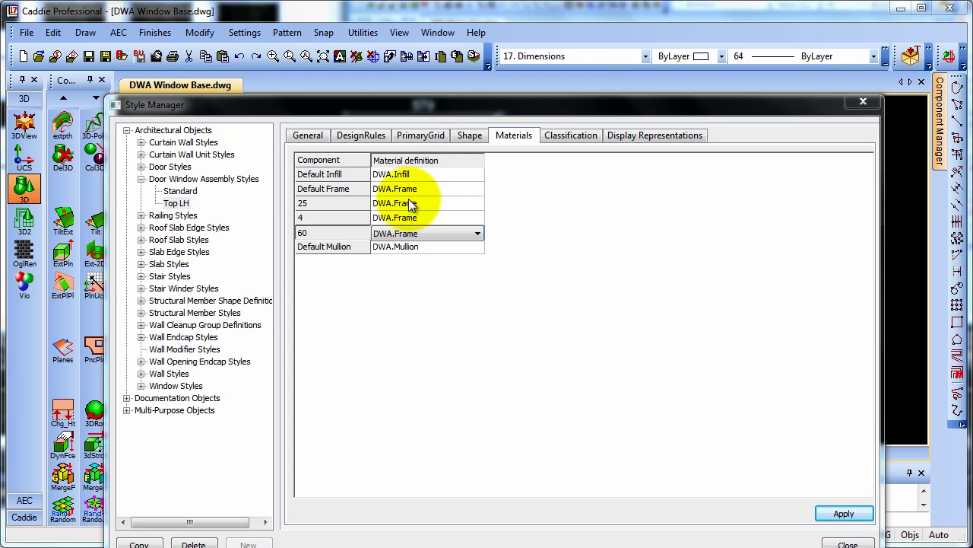
Add a frame assignment row and set the default assignment to frame 25 on Left, Top
click(414, 136)
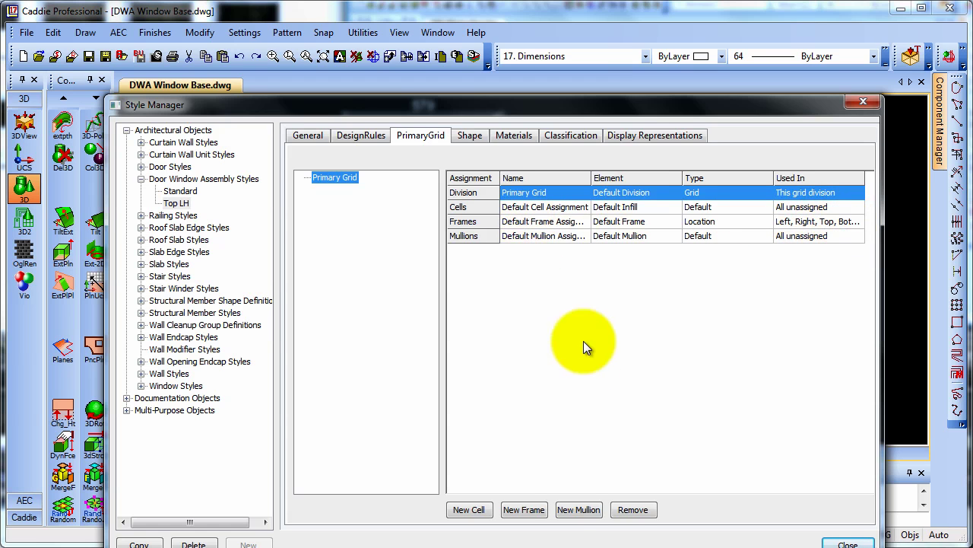
click(522, 516)
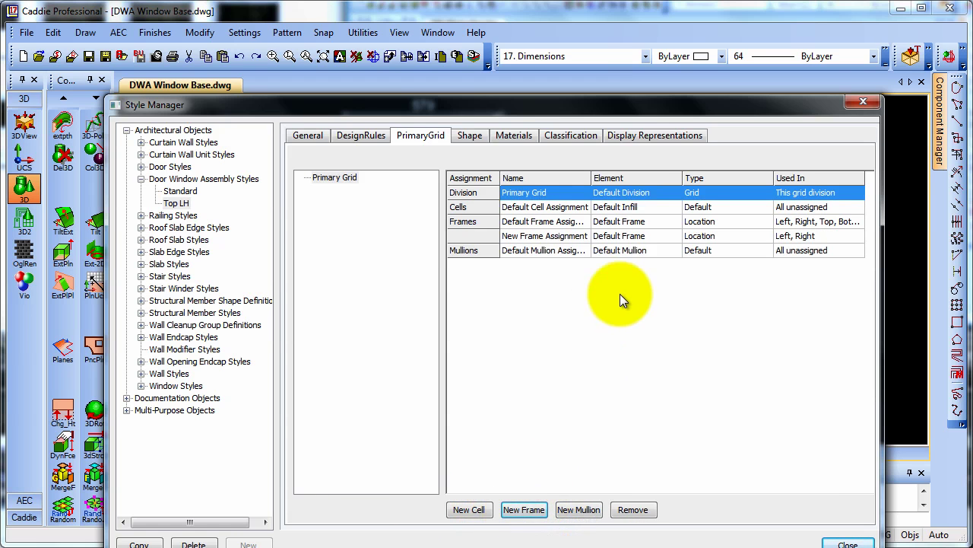
click(663, 221)
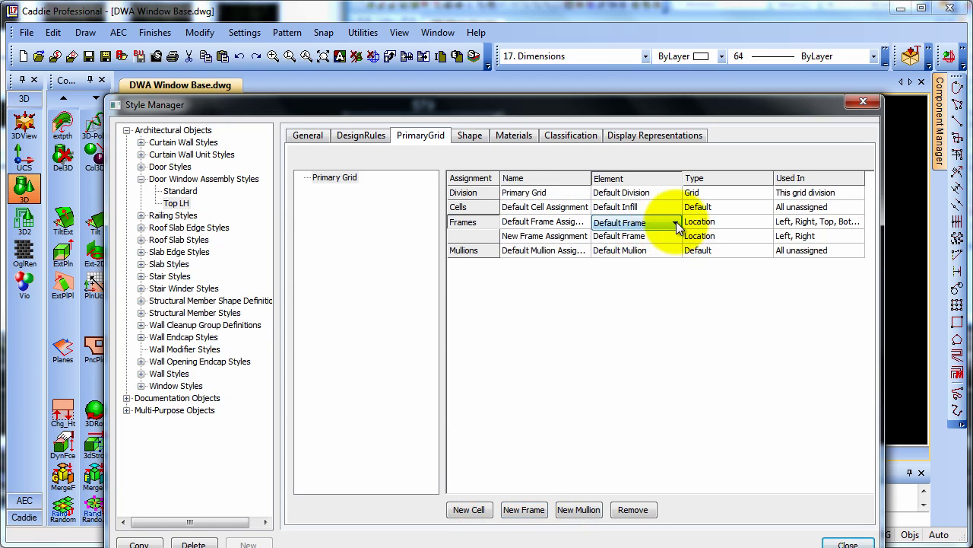
click(675, 223)
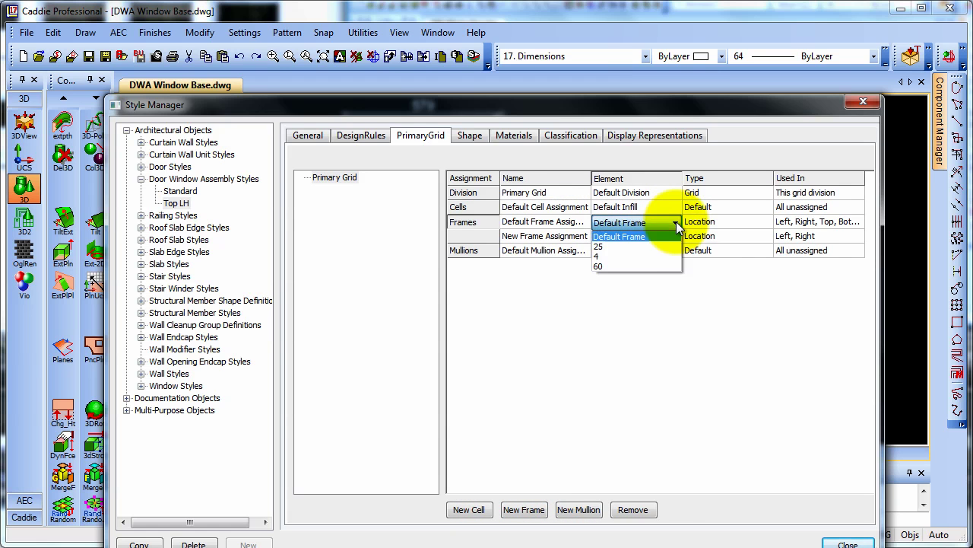
click(629, 248)
drag(556, 111, 552, 186)
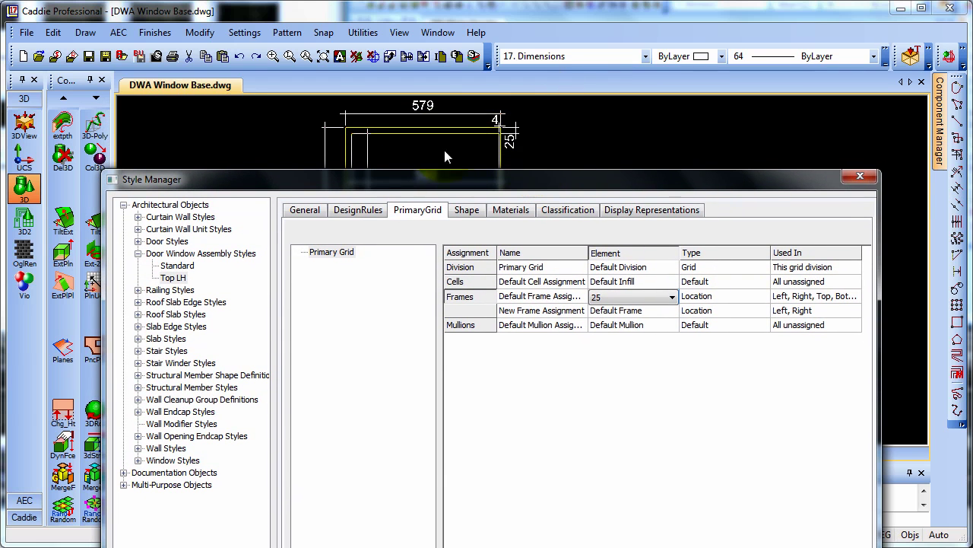
click(431, 182)
click(822, 299)
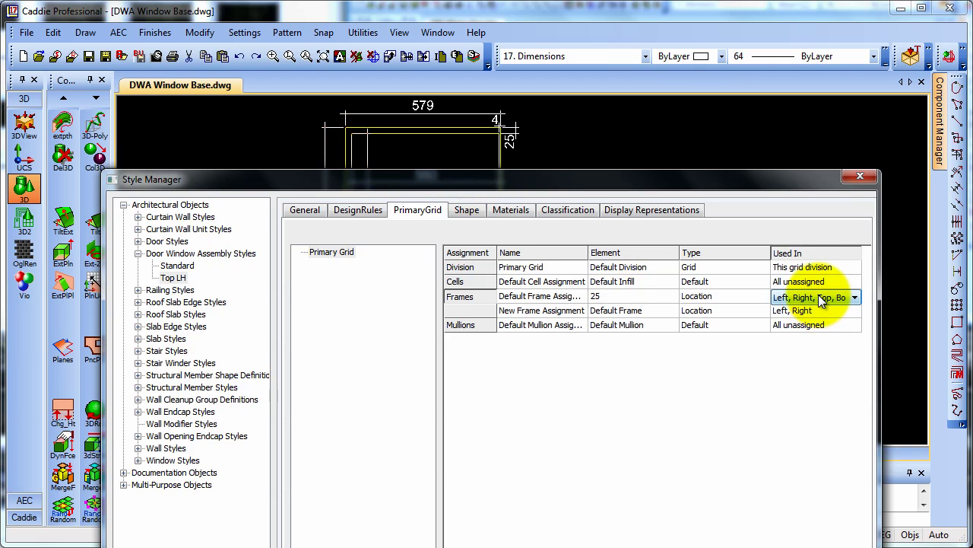
click(854, 296)
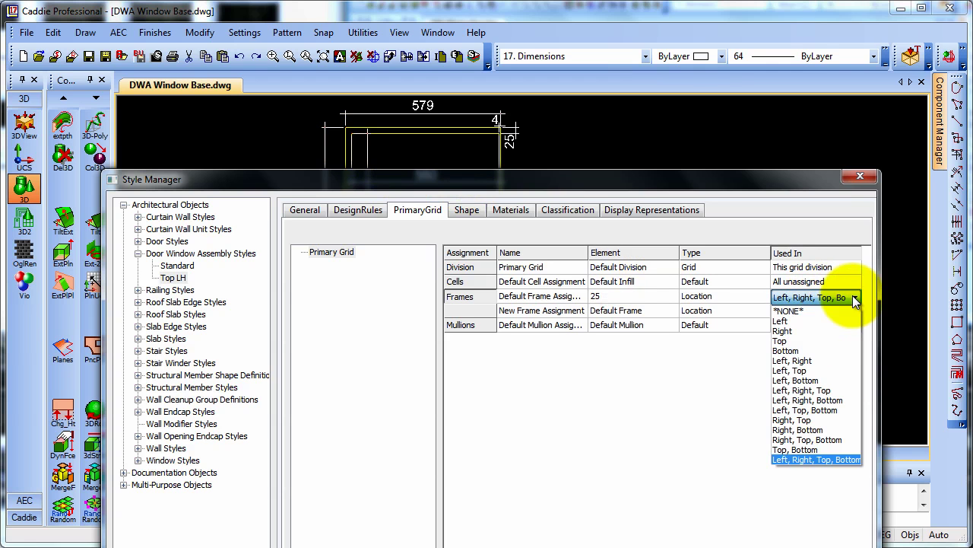
click(803, 370)
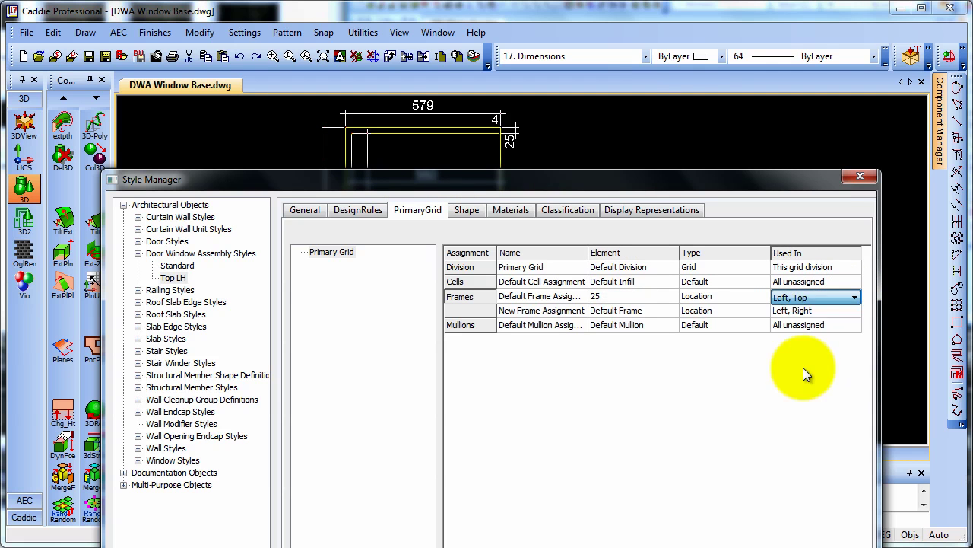
click(653, 311)
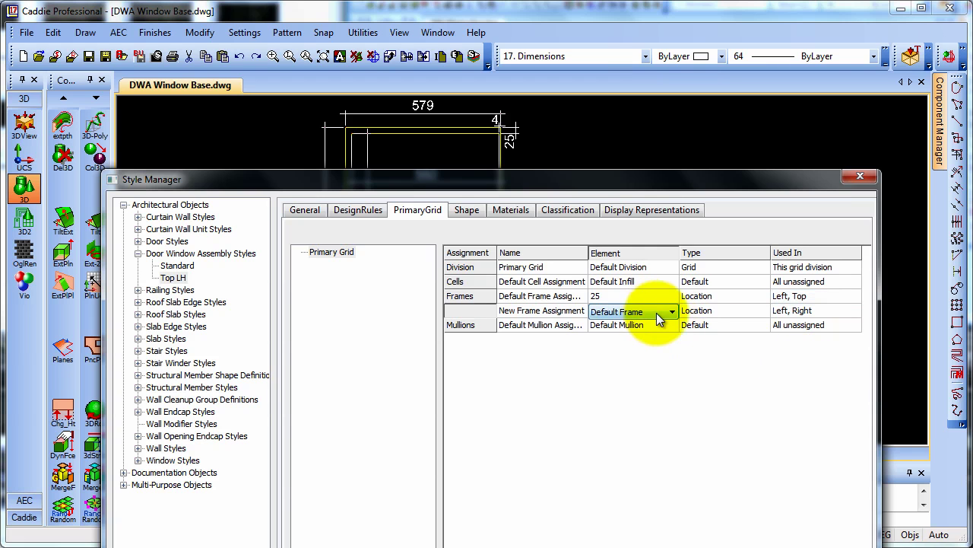
Set the new frame assignment to frame 4 on the Right and Bottom edges
click(673, 312)
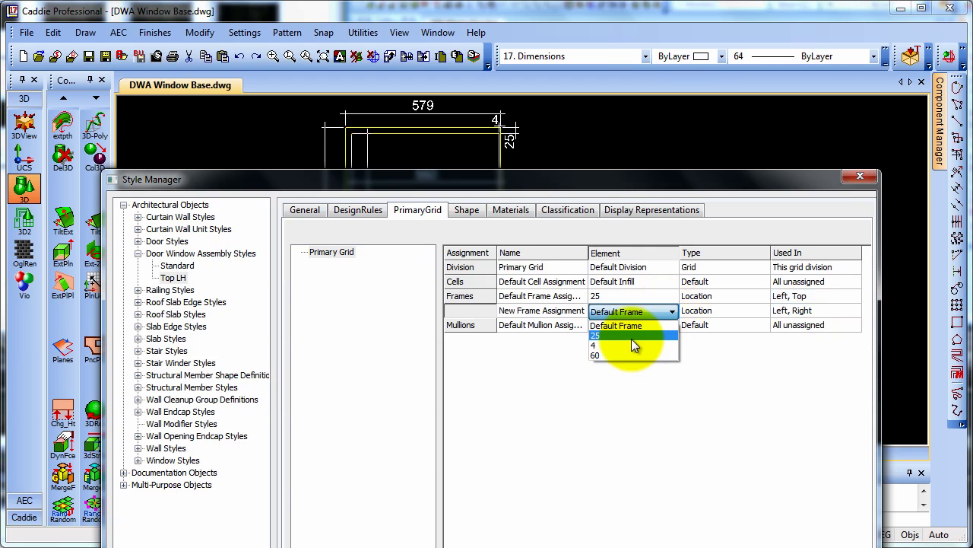
click(610, 345)
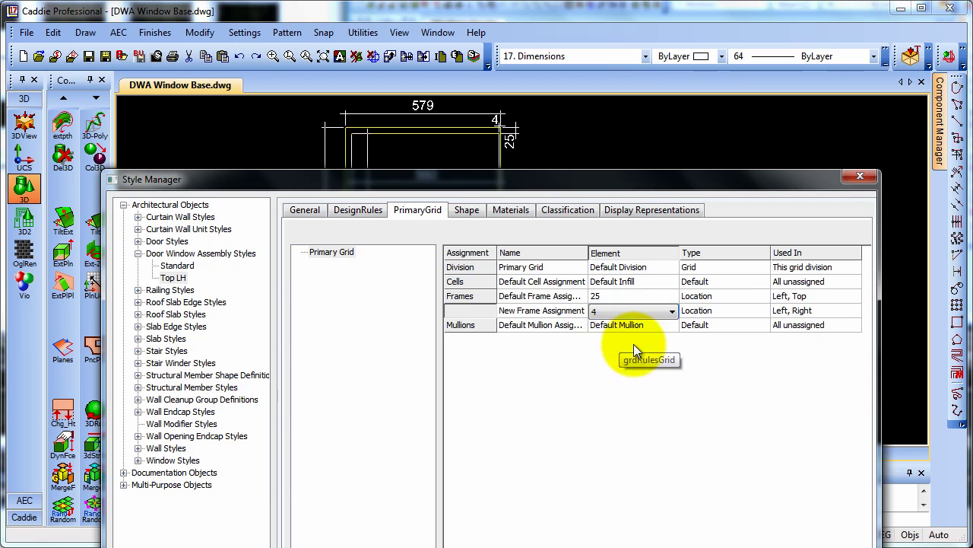
click(839, 311)
click(854, 311)
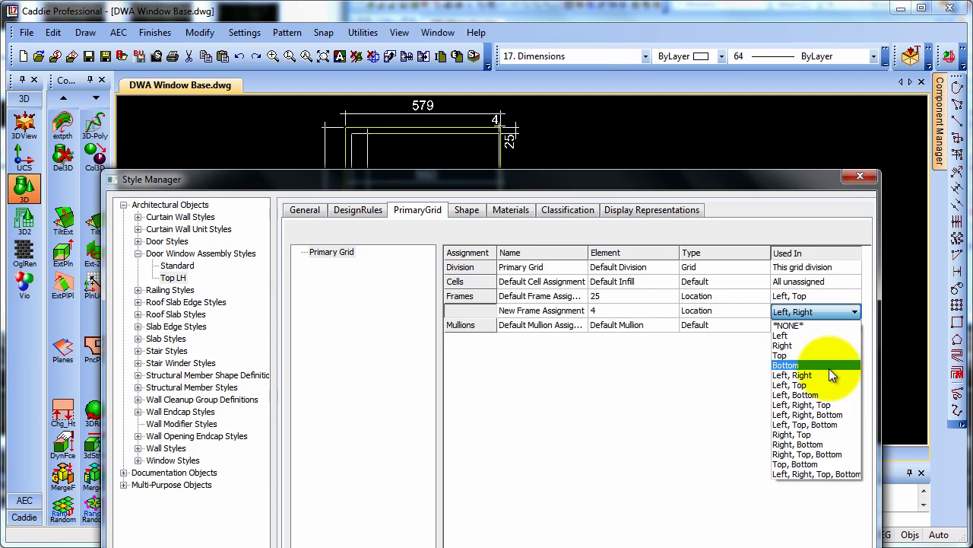
click(811, 443)
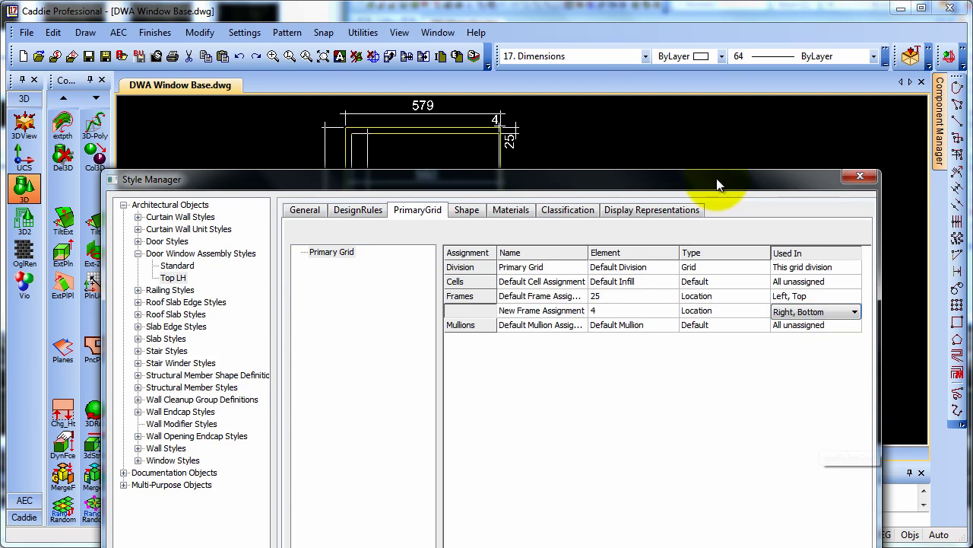
drag(712, 177, 707, 65)
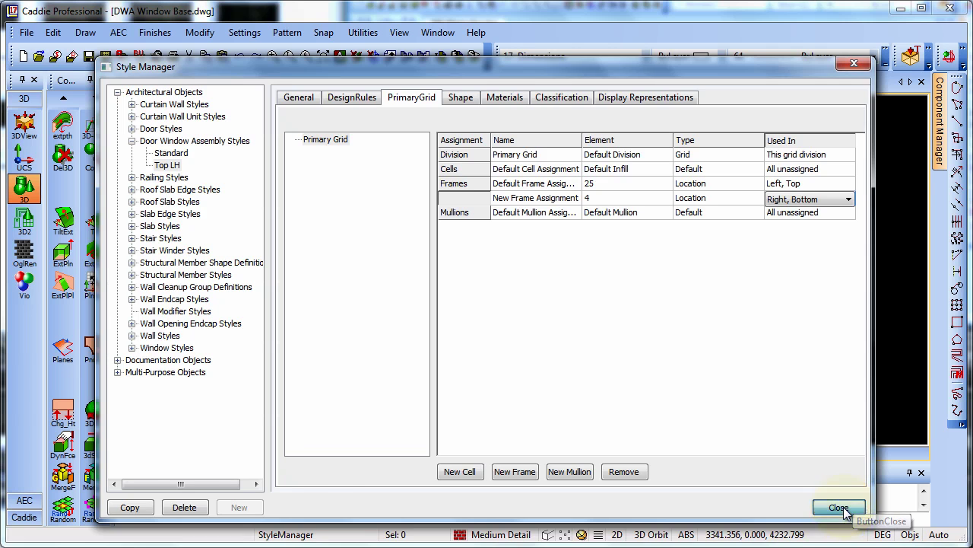
Close Style Manager and start a DWA using style Top LH, 2100 head height, 1100 × 579
click(840, 507)
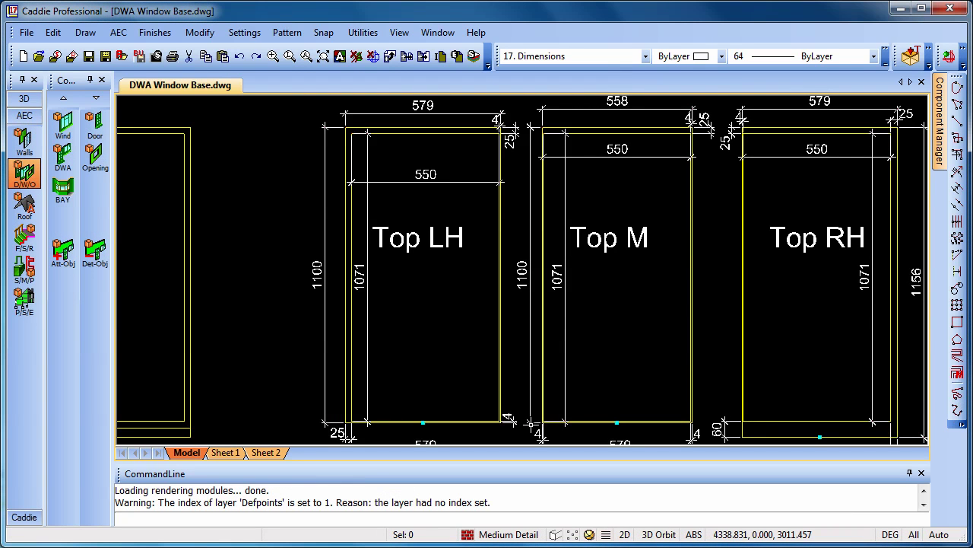
click(63, 158)
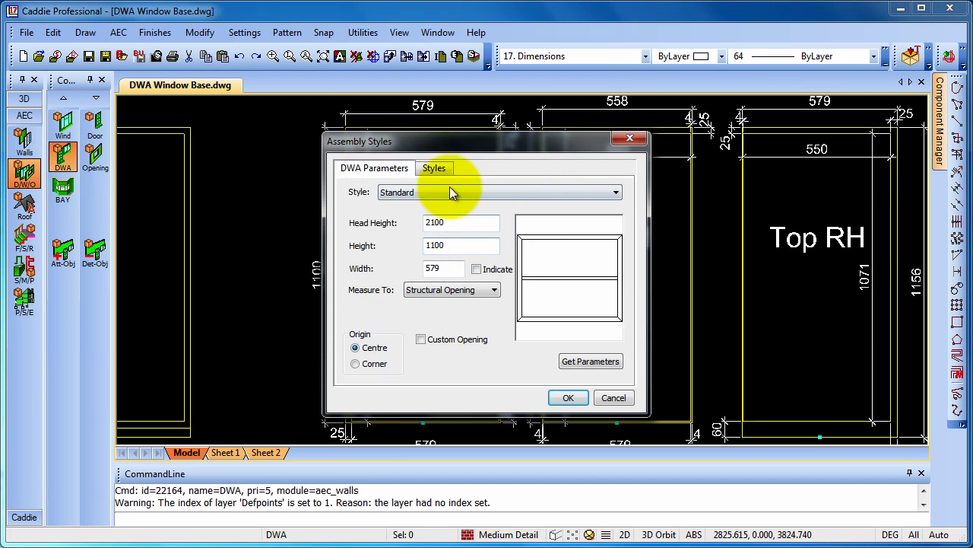
drag(487, 145, 633, 169)
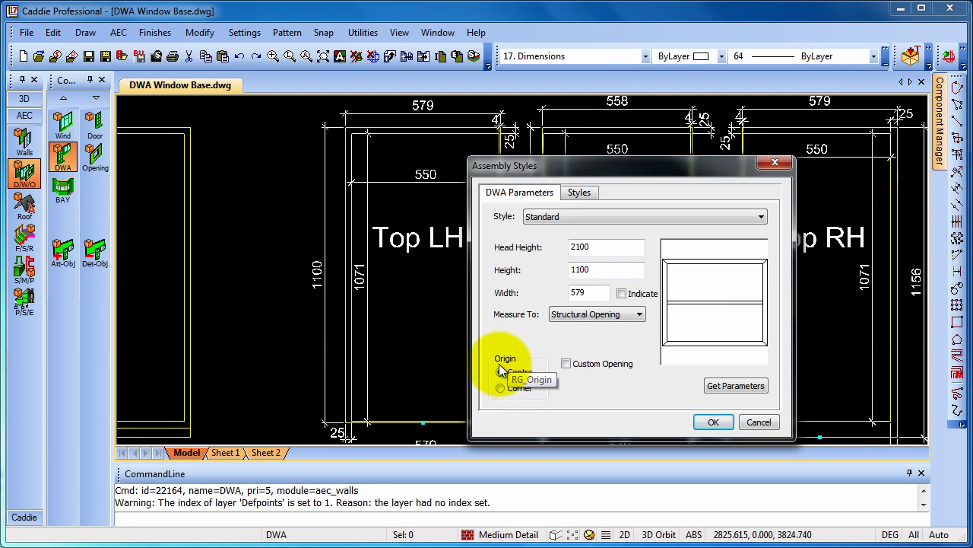
click(579, 216)
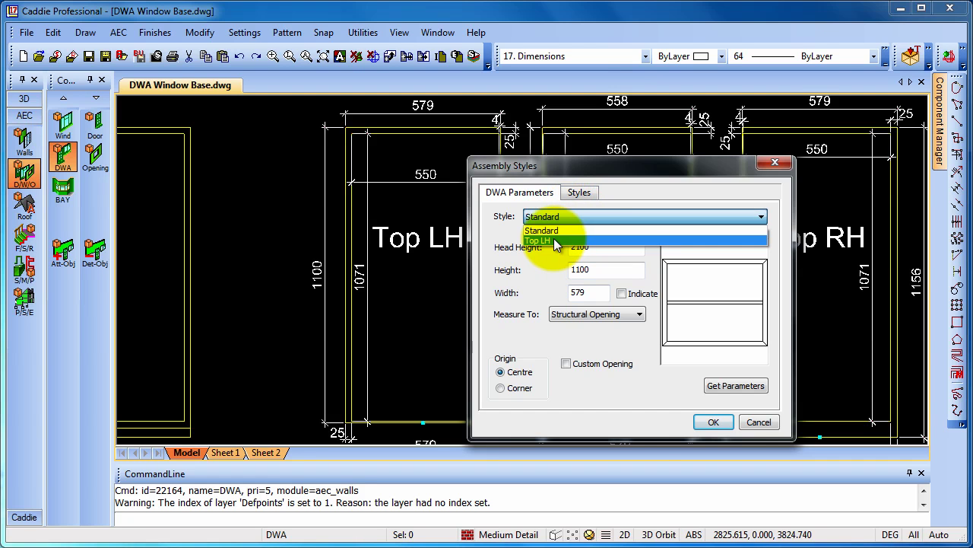
click(554, 239)
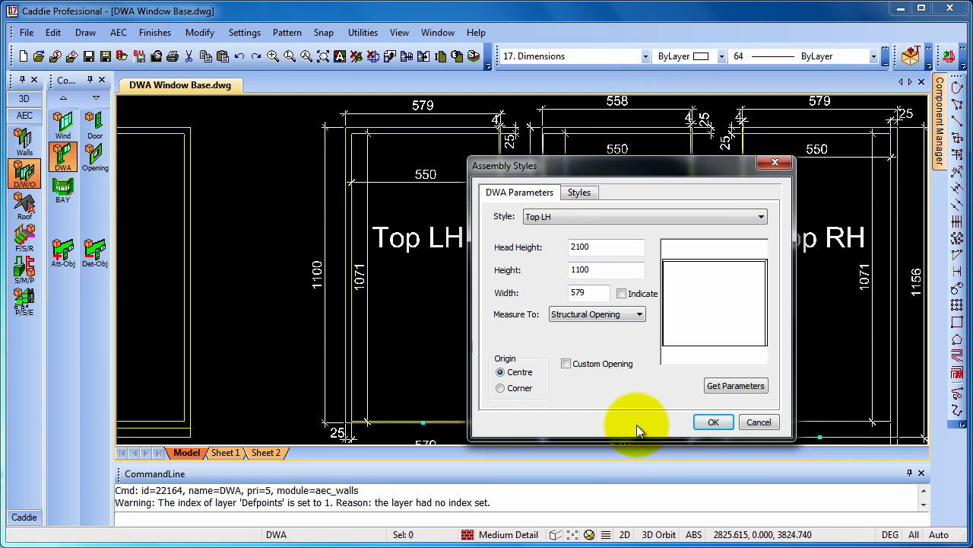
click(714, 422)
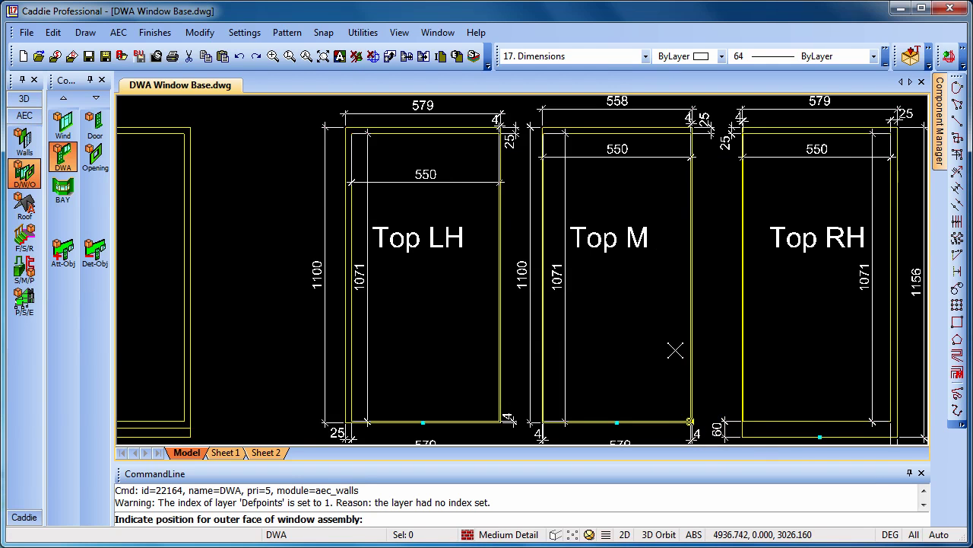
Switch to 3D and place the Top LH assembly at its outer face point, unlinked to any wall
click(625, 535)
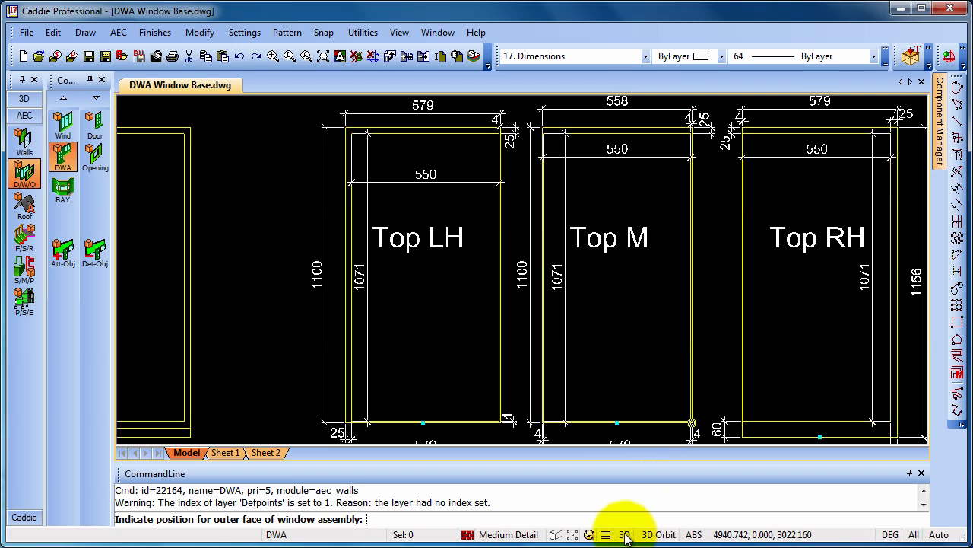
click(419, 421)
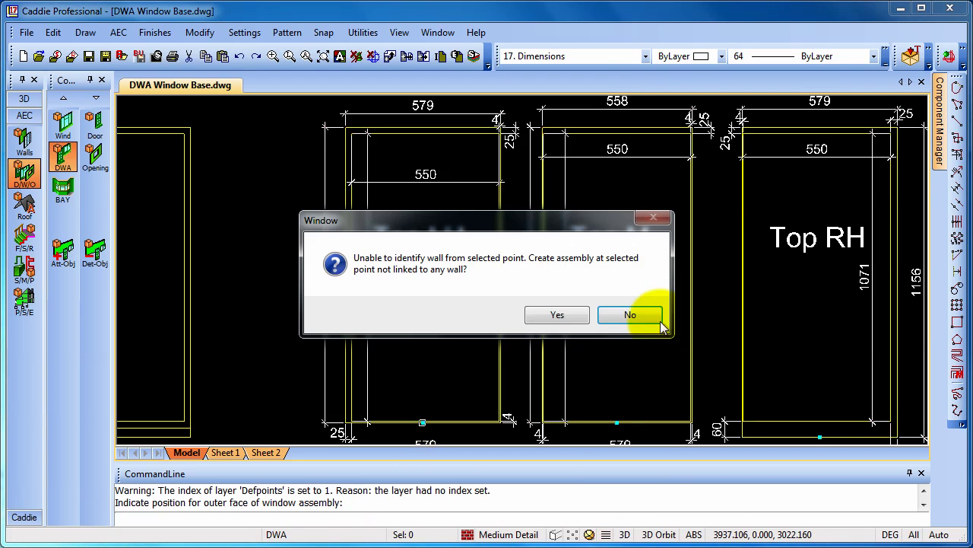
click(559, 316)
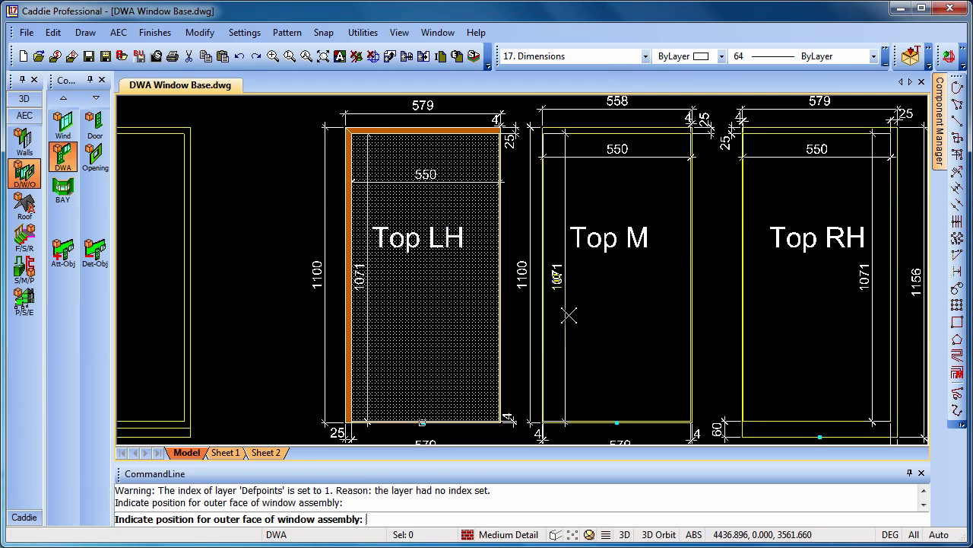
key(Escape)
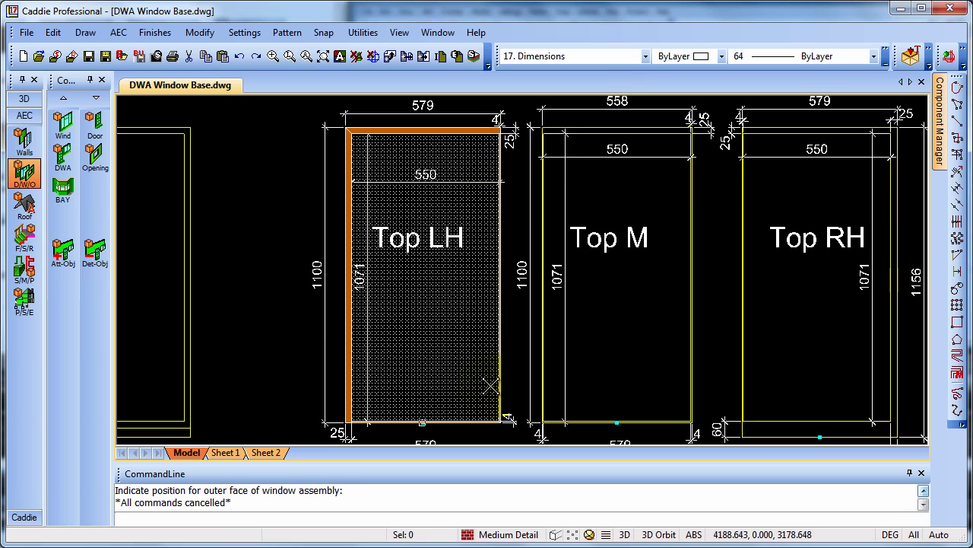
Regenerate, then orbit, zoom and pan to inspect the 579 × 1100 Top LH frame in perspective
click(378, 420)
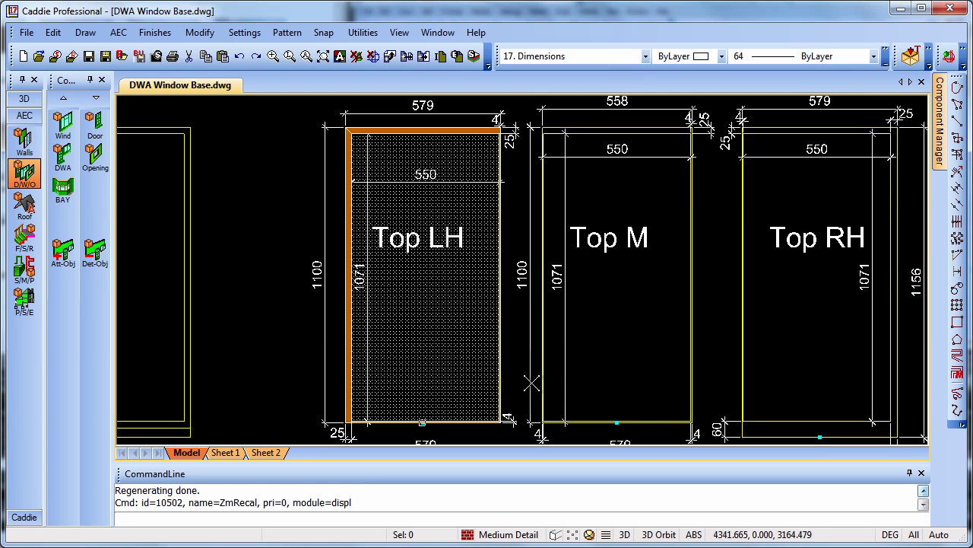
drag(547, 378, 626, 239)
drag(539, 334, 371, 236)
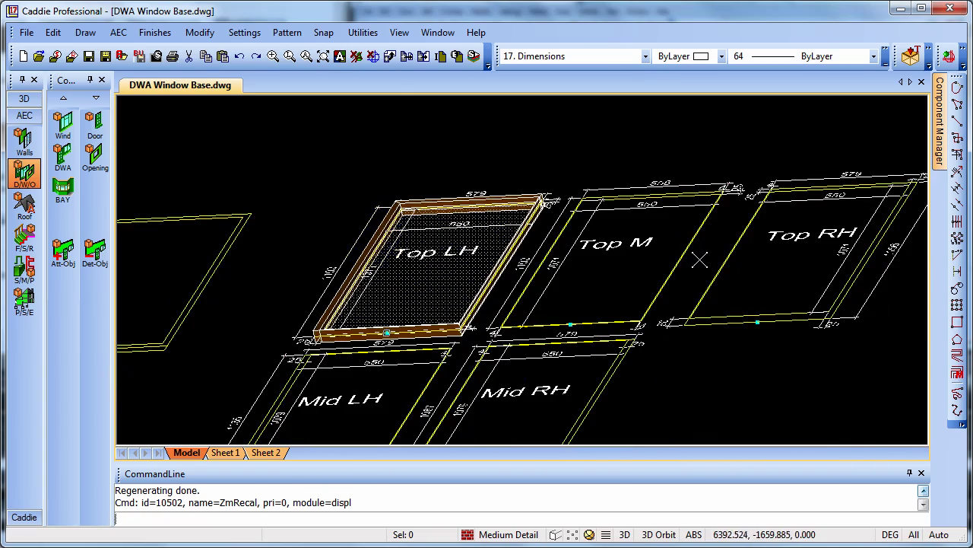
drag(700, 318, 553, 313)
scroll(454, 213, up, 3)
middle_drag(455, 213, 462, 236)
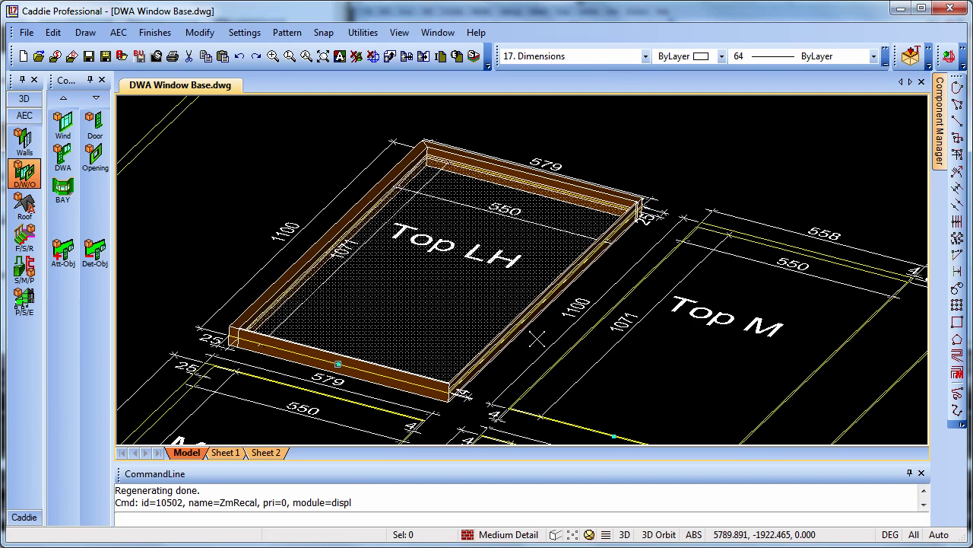
Bring up the Top LH style's infill design rules in the AEC Style Manager
click(119, 34)
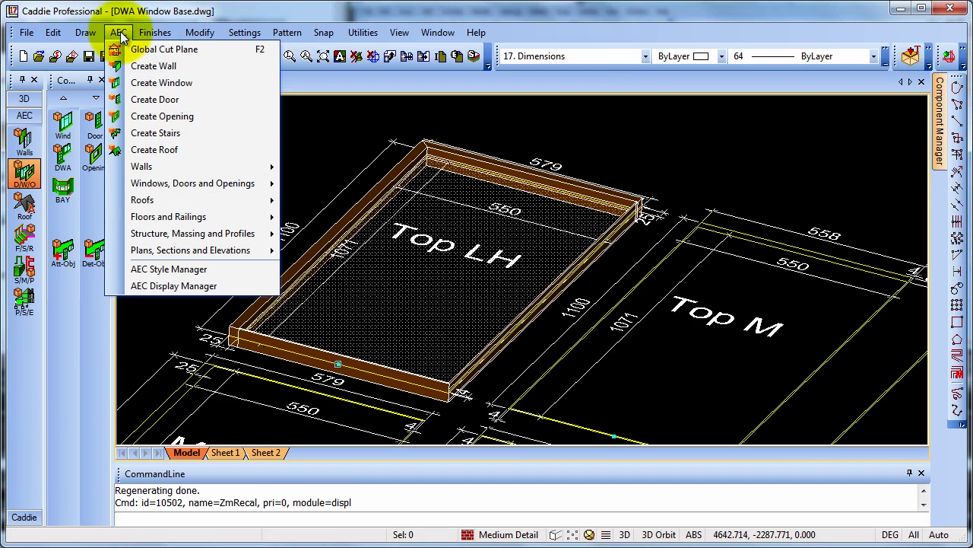
click(156, 271)
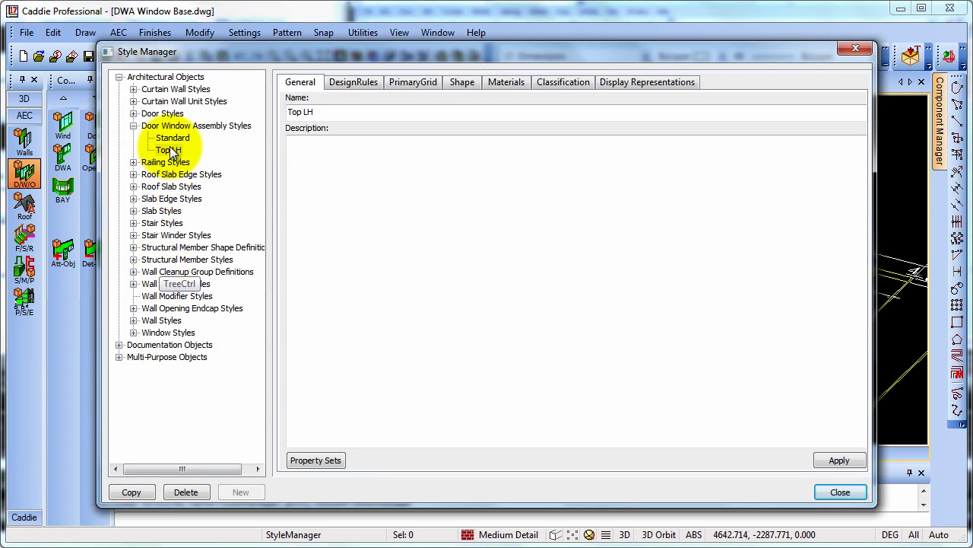
click(169, 150)
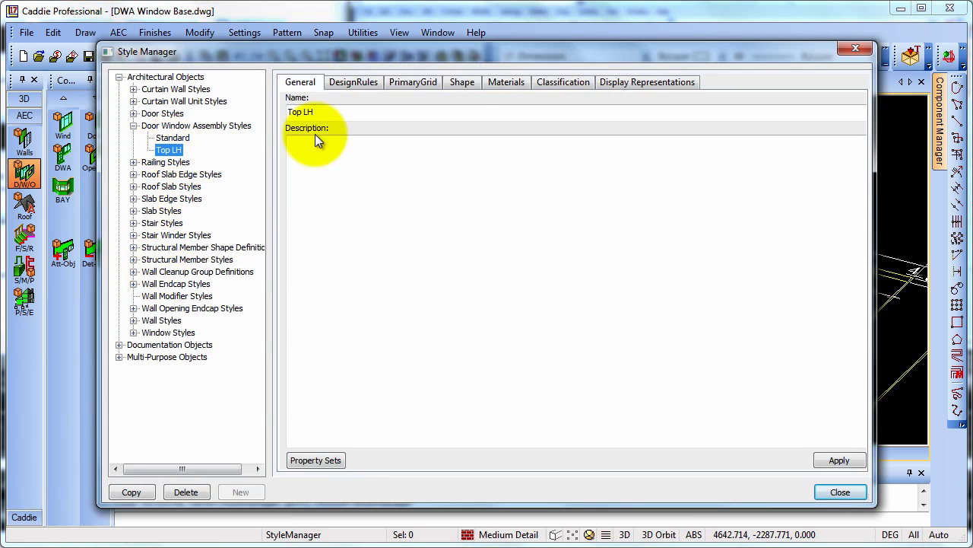
click(371, 82)
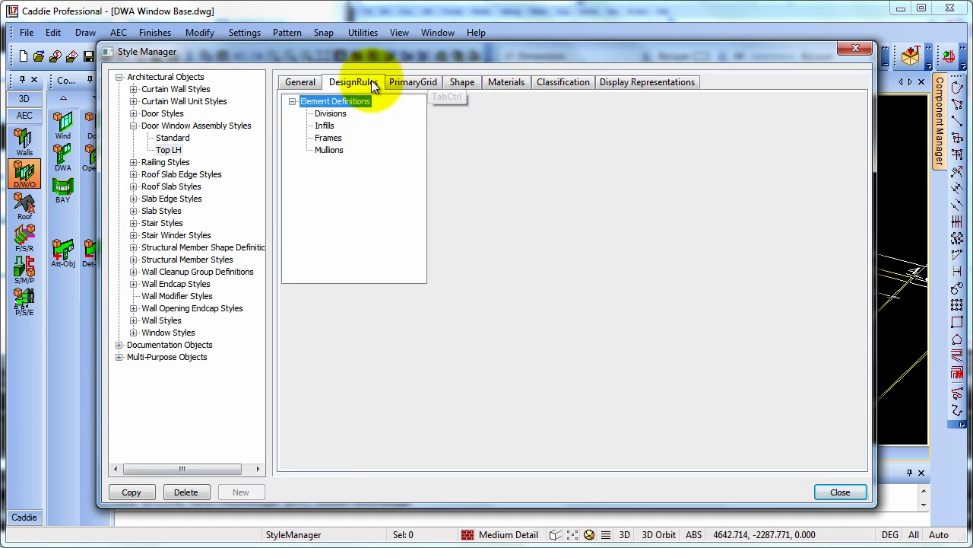
click(326, 126)
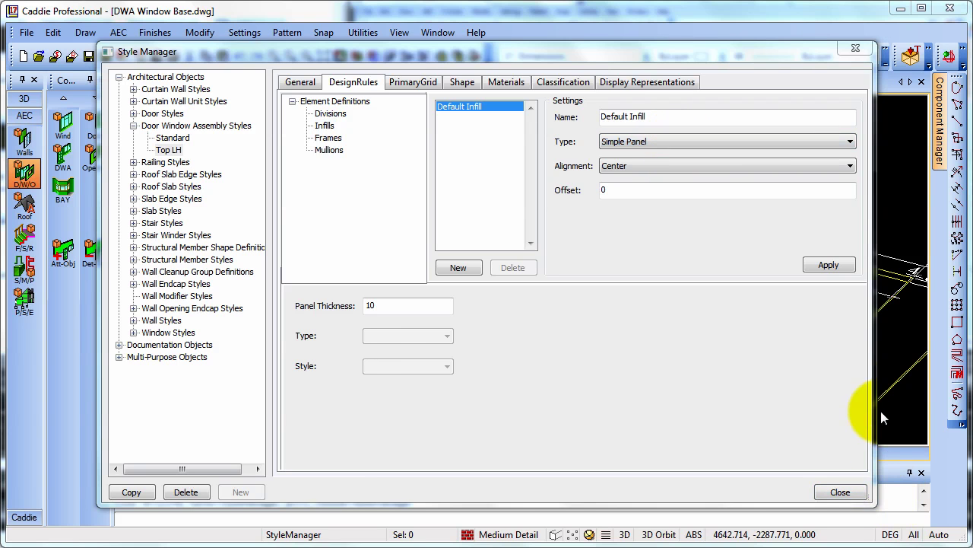
Set the default infill type to Style using the Standard window style, then apply and close
click(848, 141)
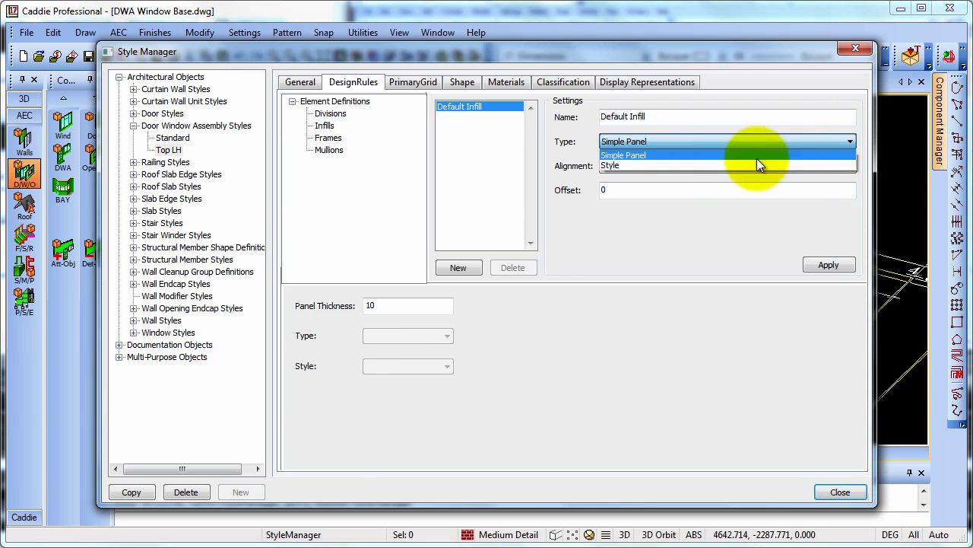
click(687, 166)
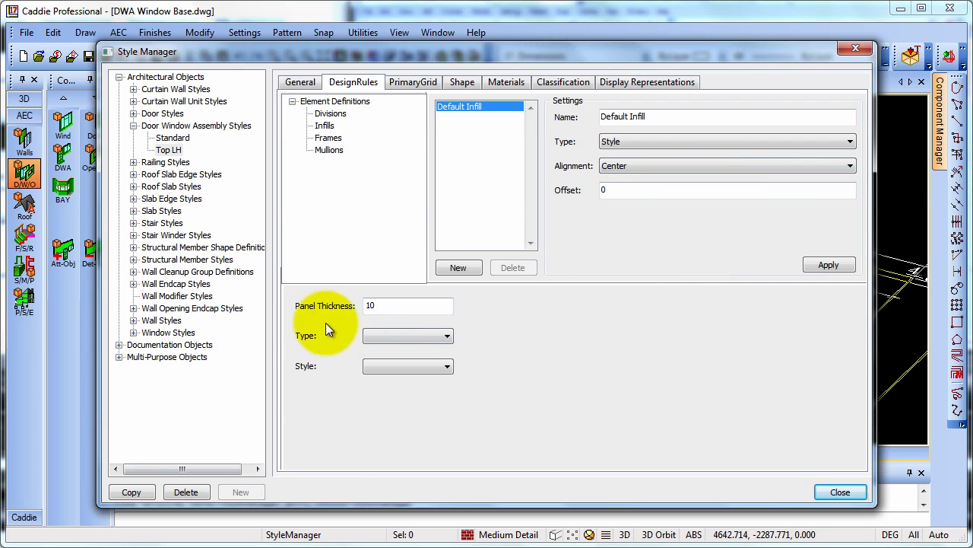
click(447, 336)
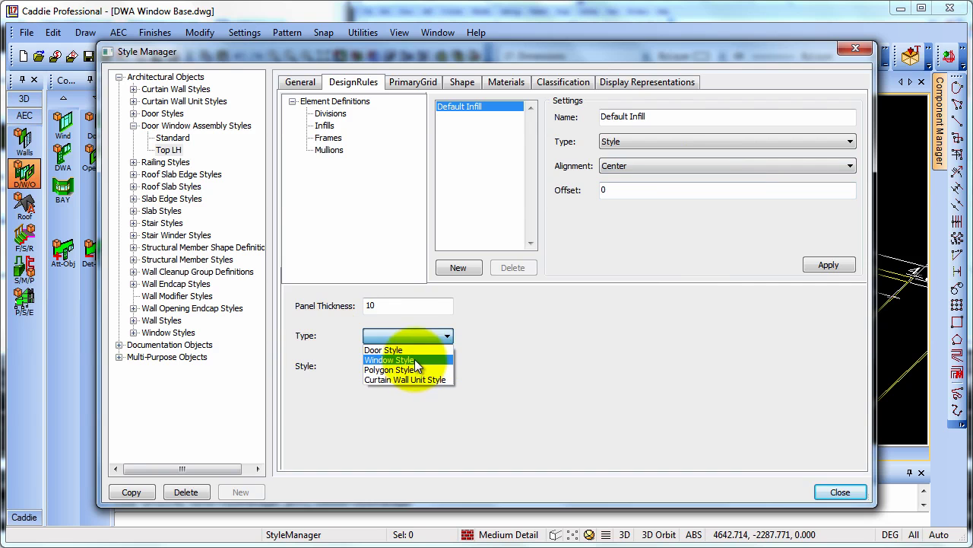
click(415, 359)
click(447, 366)
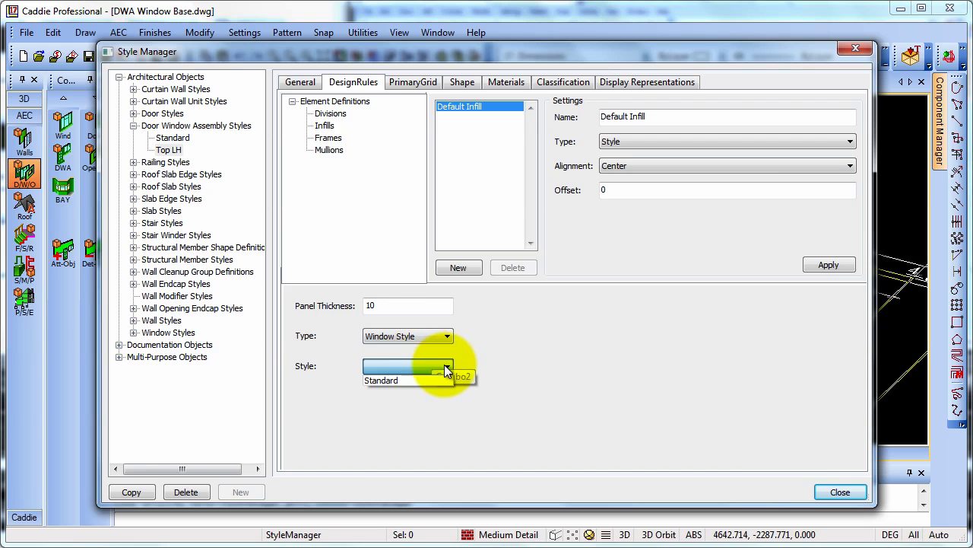
click(391, 380)
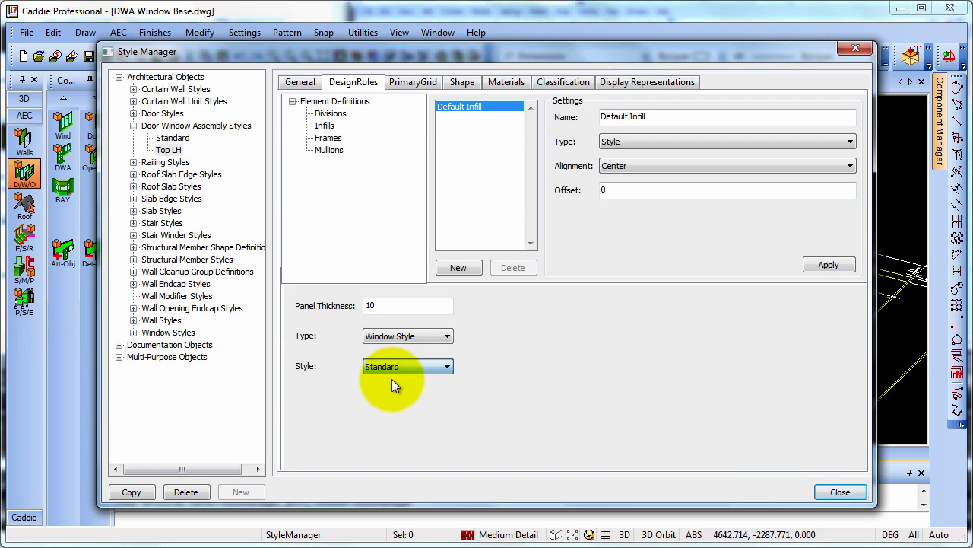
click(837, 261)
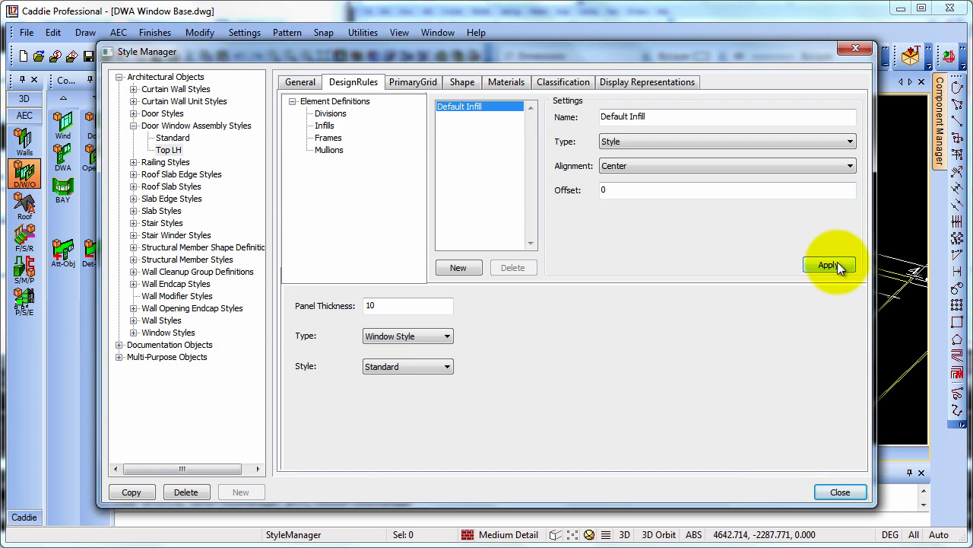
click(839, 492)
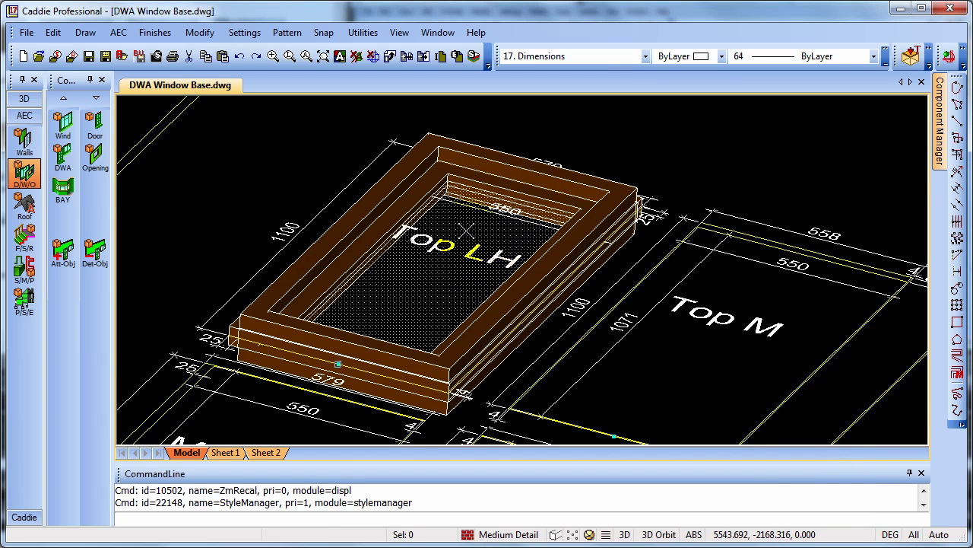
Check the Top LH window's properties: Standard style, 450 wide and 971 high
click(411, 201)
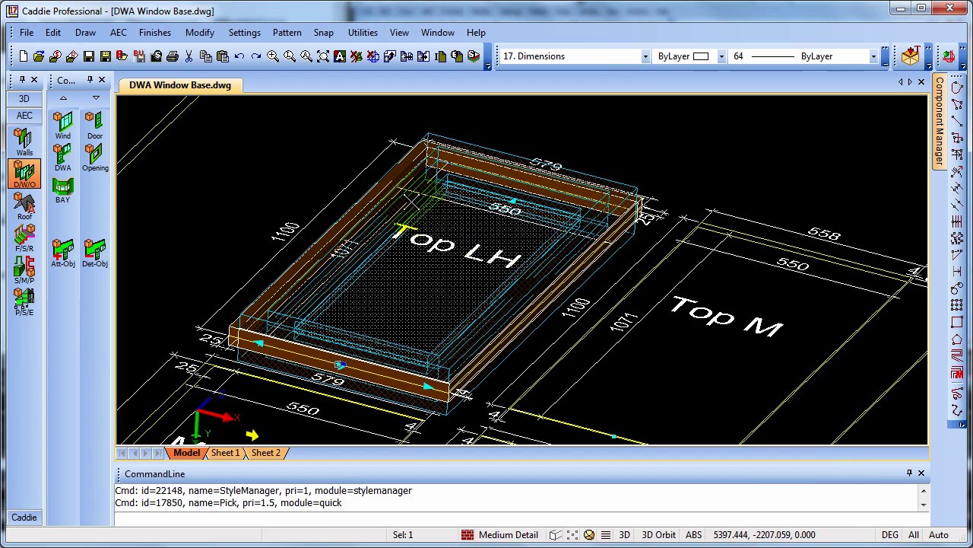
right_click(412, 201)
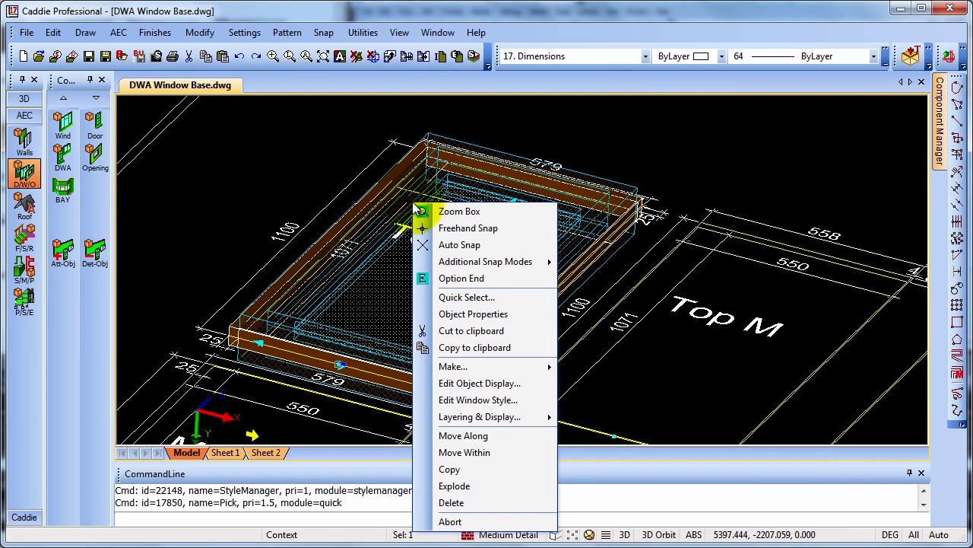
click(502, 312)
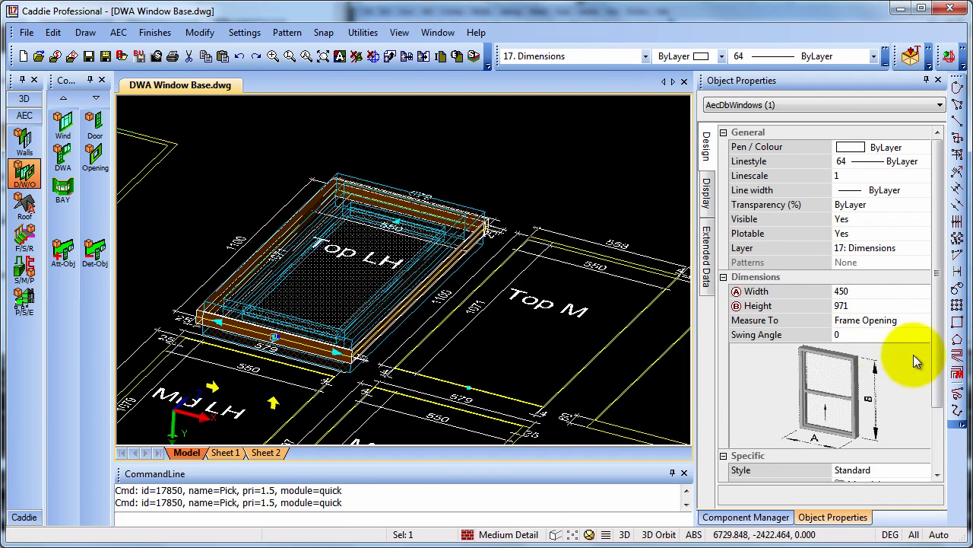
scroll(940, 311, down, 3)
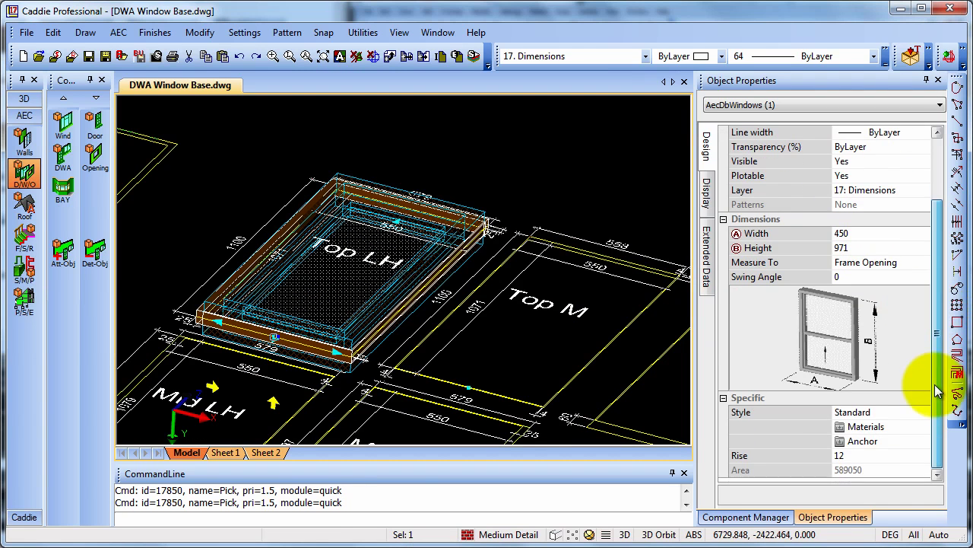
click(866, 419)
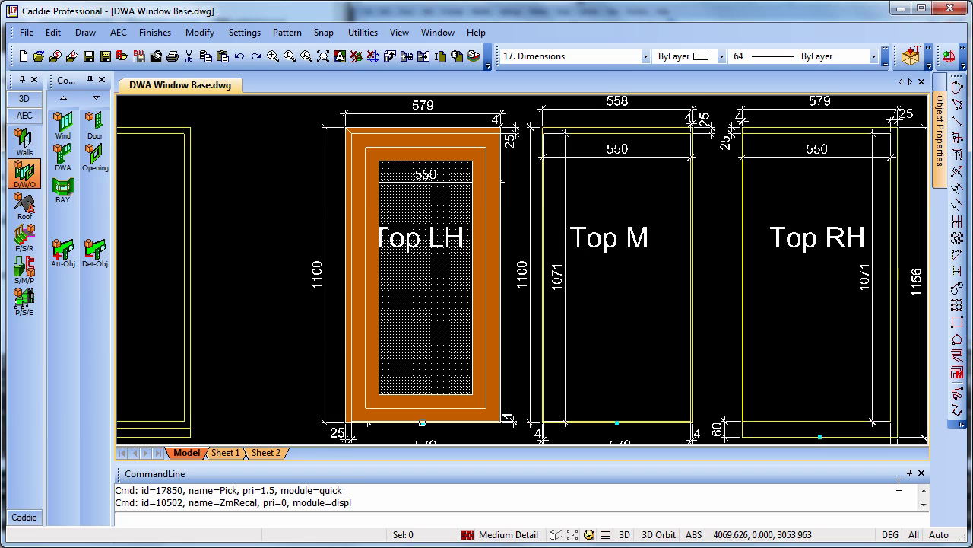
Copy the Top LH style in the AEC Style Manager and name the copy Top M
click(120, 34)
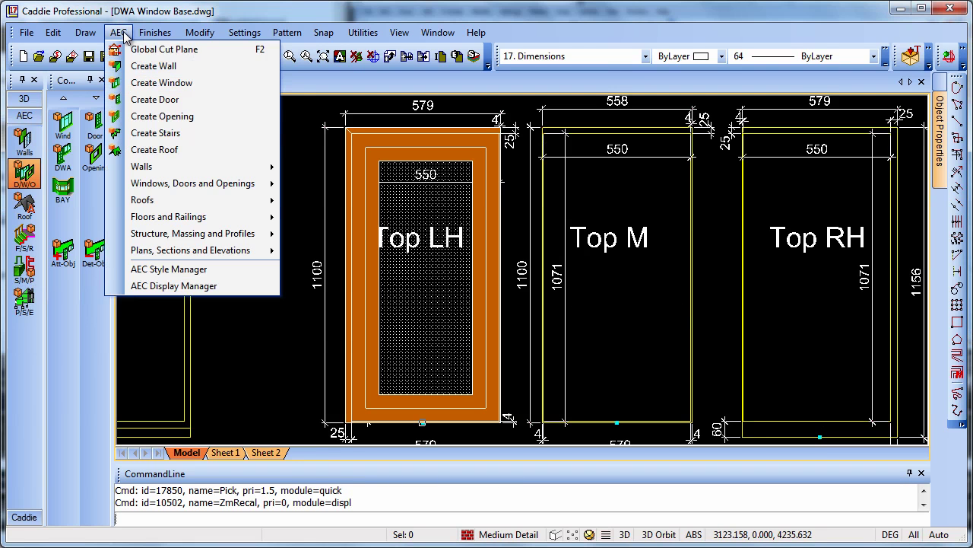
click(169, 269)
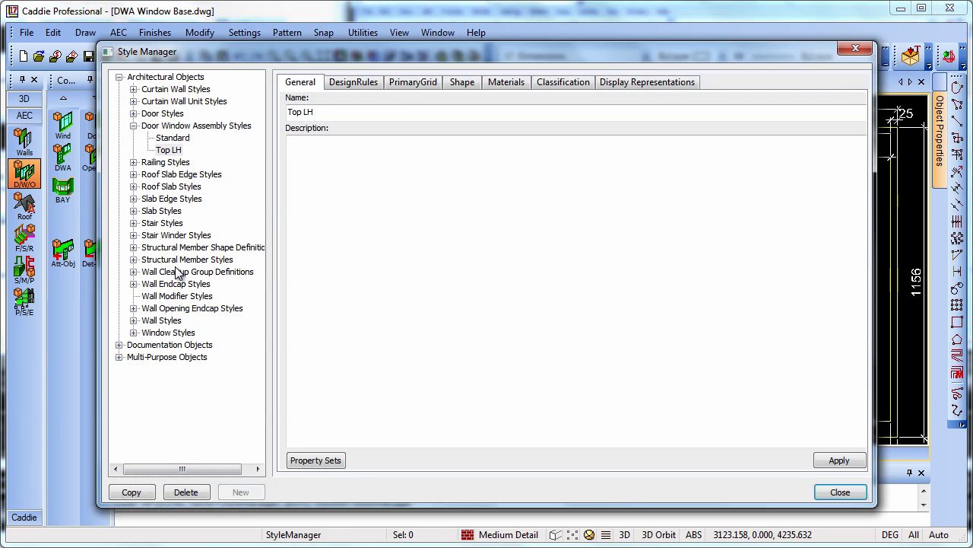
click(169, 150)
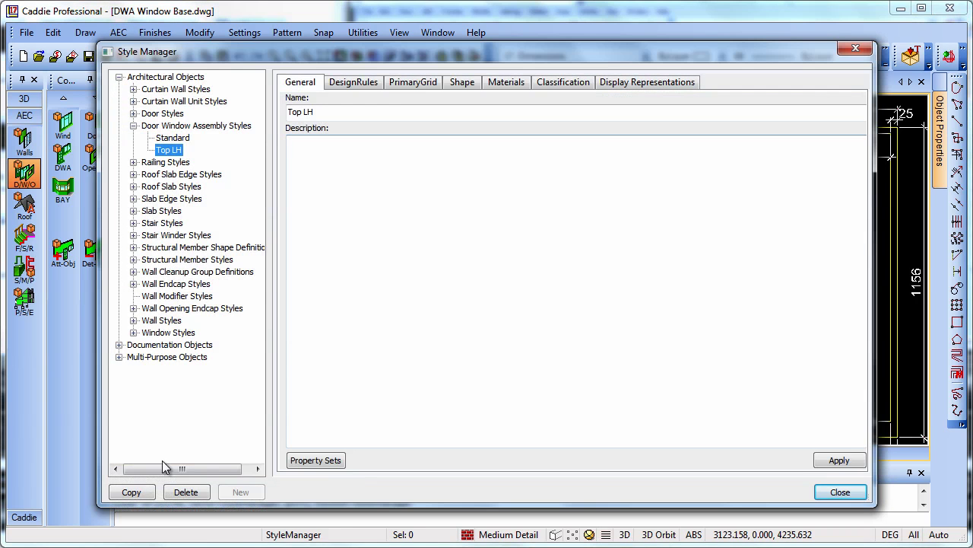
click(139, 494)
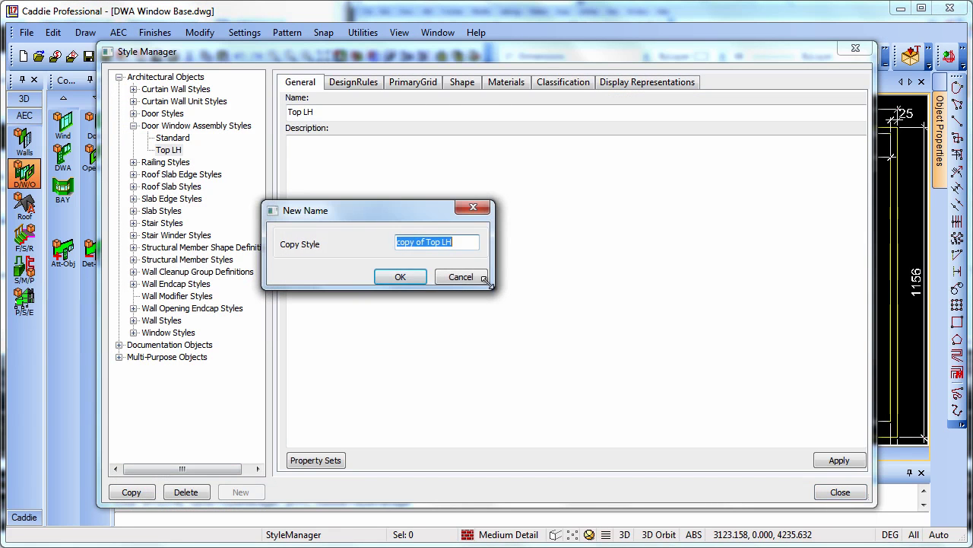
text(Top M)
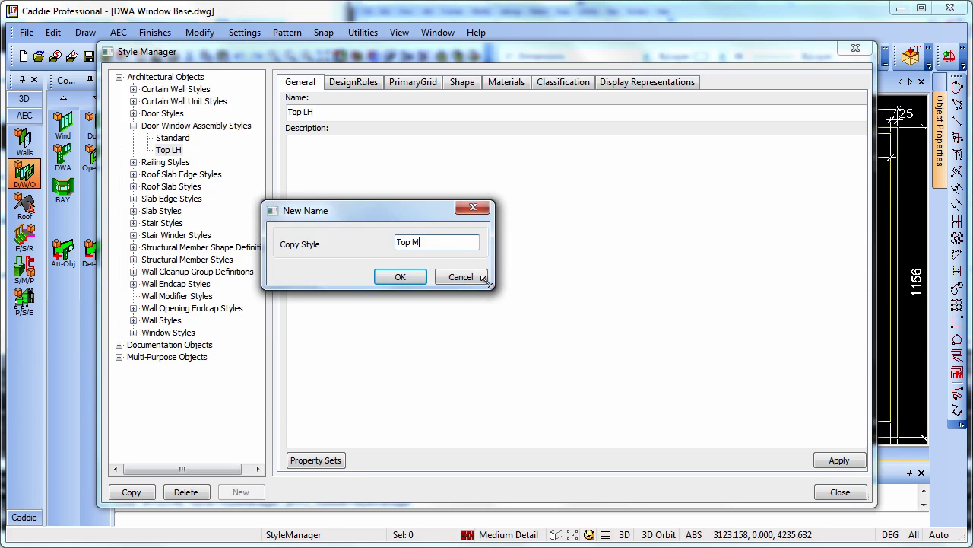
click(401, 276)
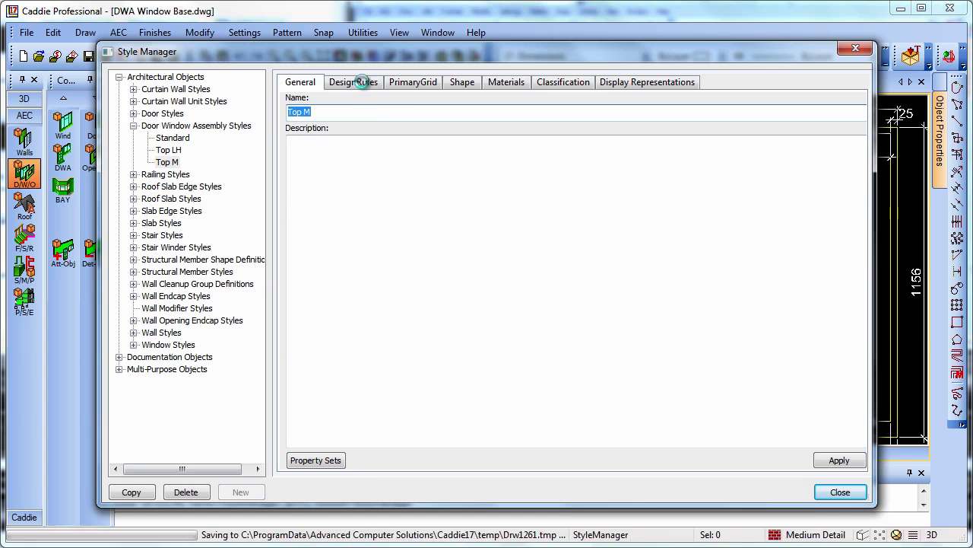
Review Top M's frame, division and infill rules, then show its primary grid assignments
click(374, 84)
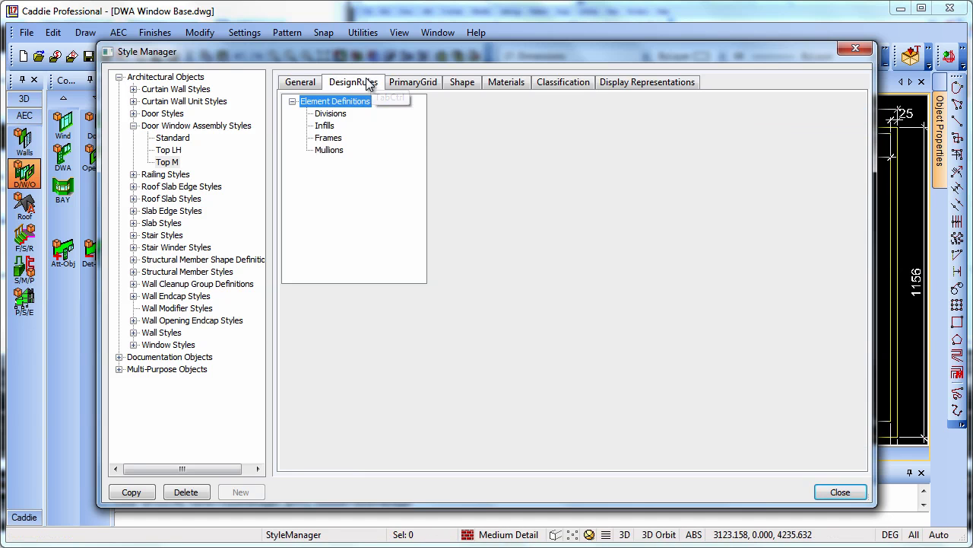
click(335, 137)
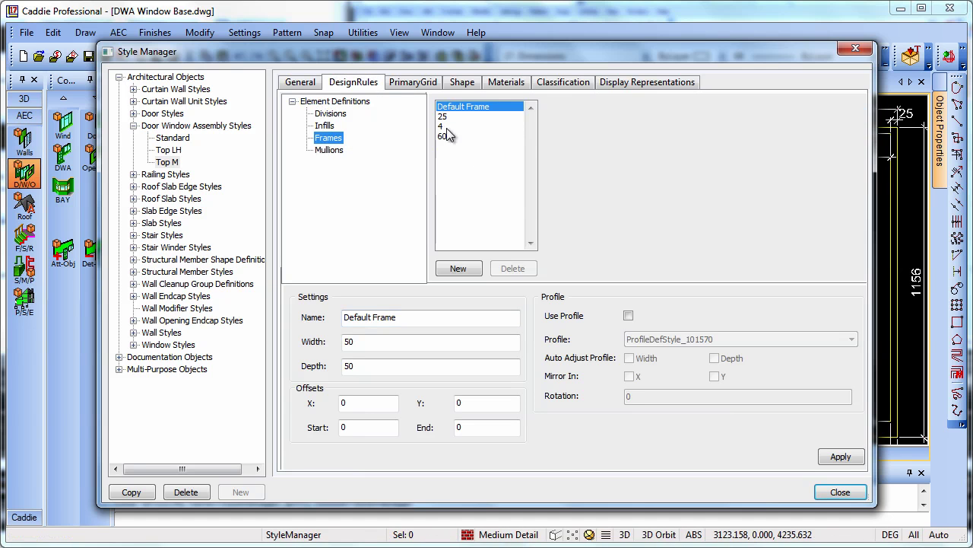
click(333, 115)
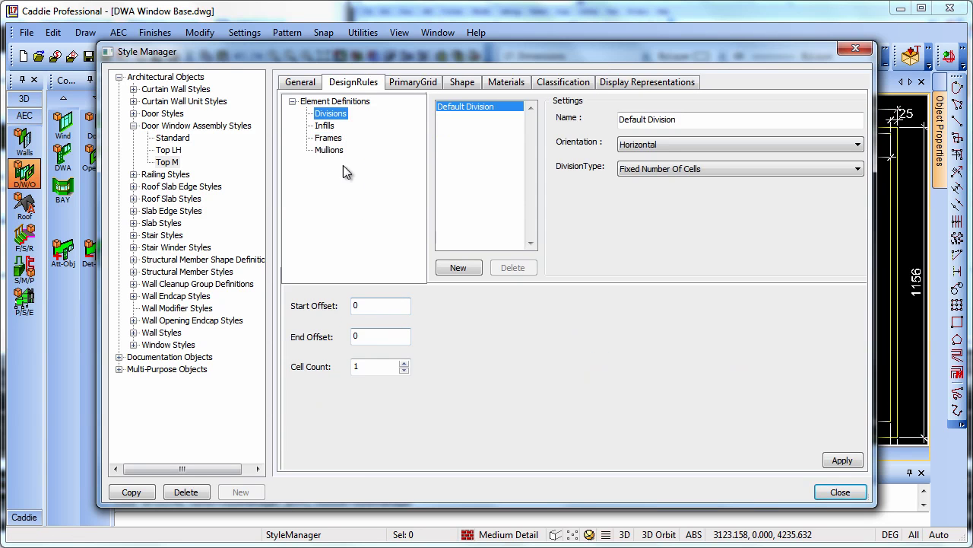
click(325, 126)
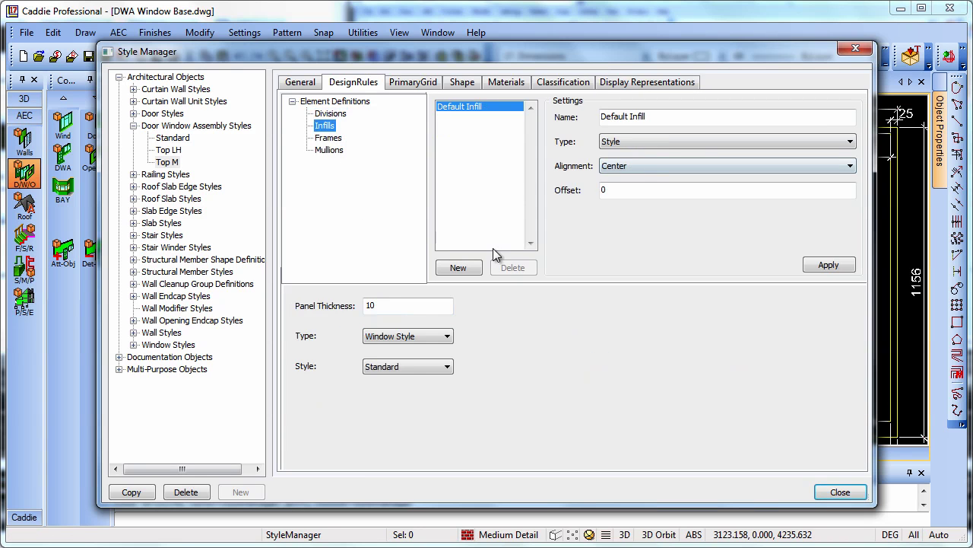
click(428, 81)
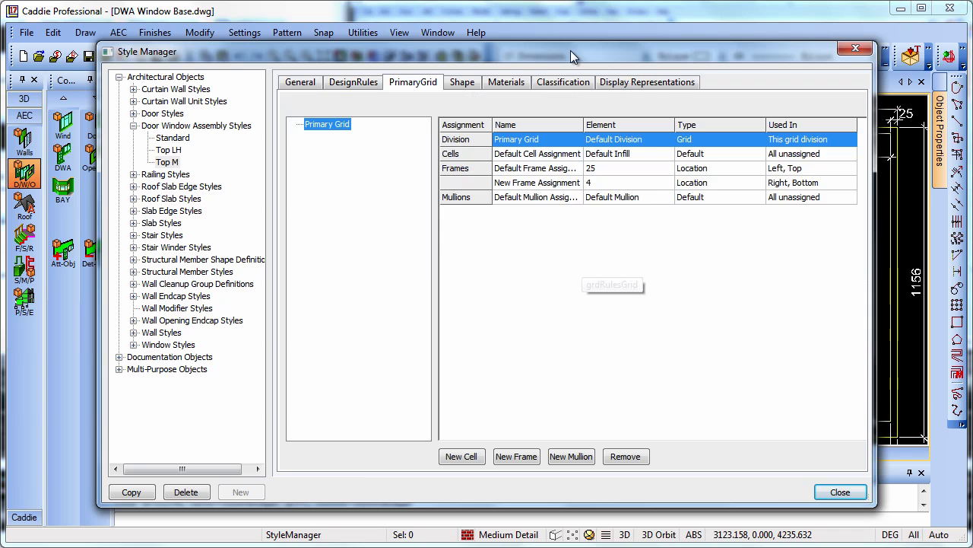
Set Top M's 25 frame to Top only and its 4 frame to Left, Right, Bottom
drag(572, 57, 563, 222)
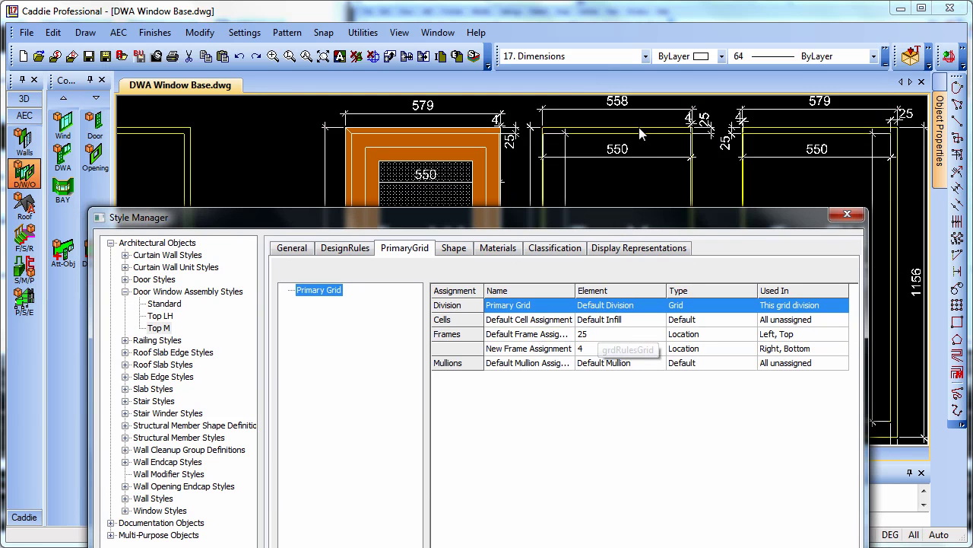
mouse_move(632, 211)
mouse_down()
mouse_move(503, 441)
mouse_move(533, 521)
mouse_move(530, 348)
mouse_move(554, 95)
mouse_up()
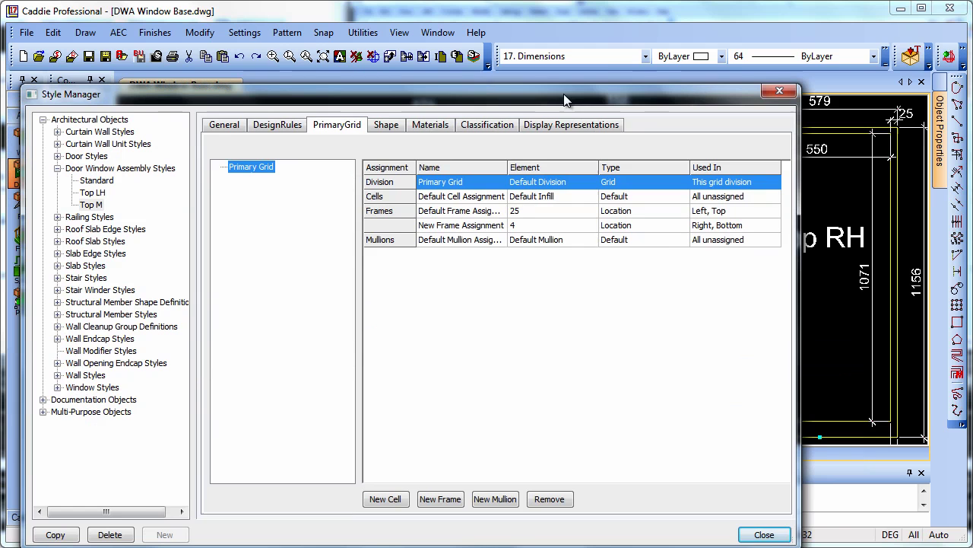
click(732, 213)
click(775, 212)
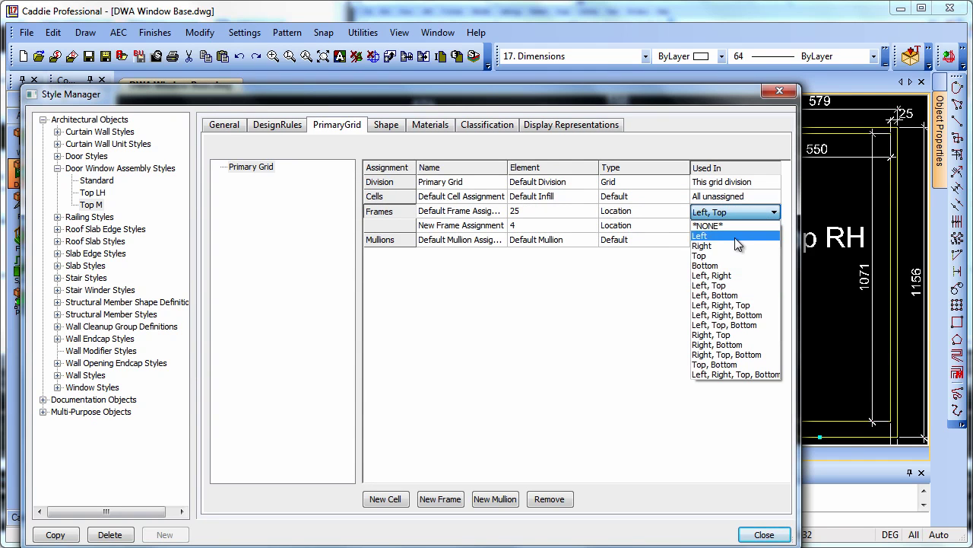
click(707, 256)
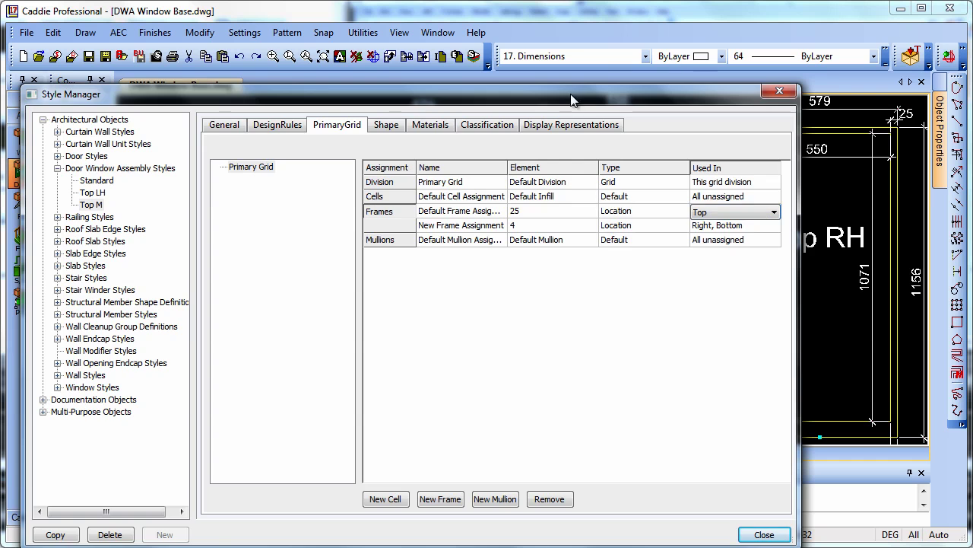
mouse_move(566, 96)
mouse_down()
mouse_move(566, 329)
mouse_move(520, 361)
mouse_move(329, 238)
mouse_move(322, 203)
mouse_move(508, 117)
mouse_move(558, 105)
mouse_up()
click(699, 241)
click(764, 240)
click(734, 343)
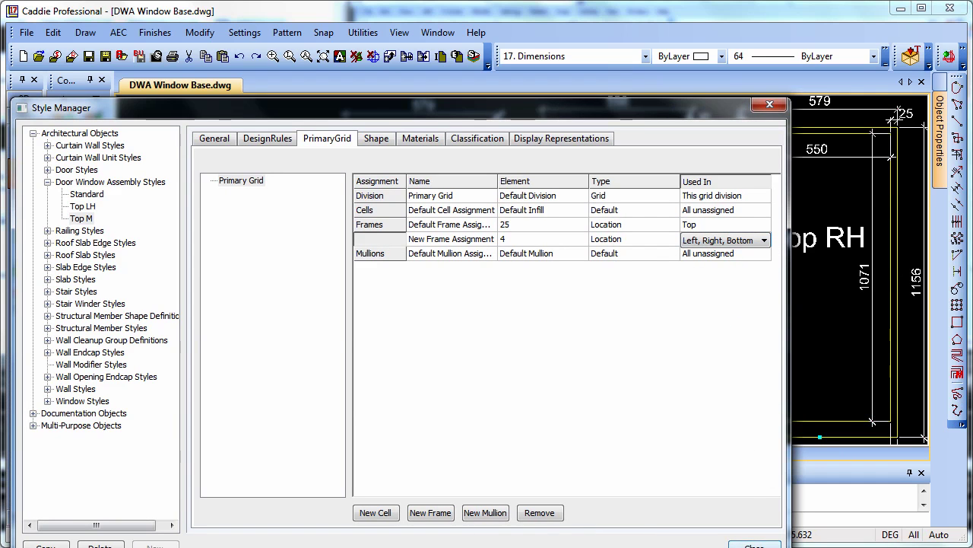
Close the style settings and set up a DWA with style Top M and width 558
click(754, 545)
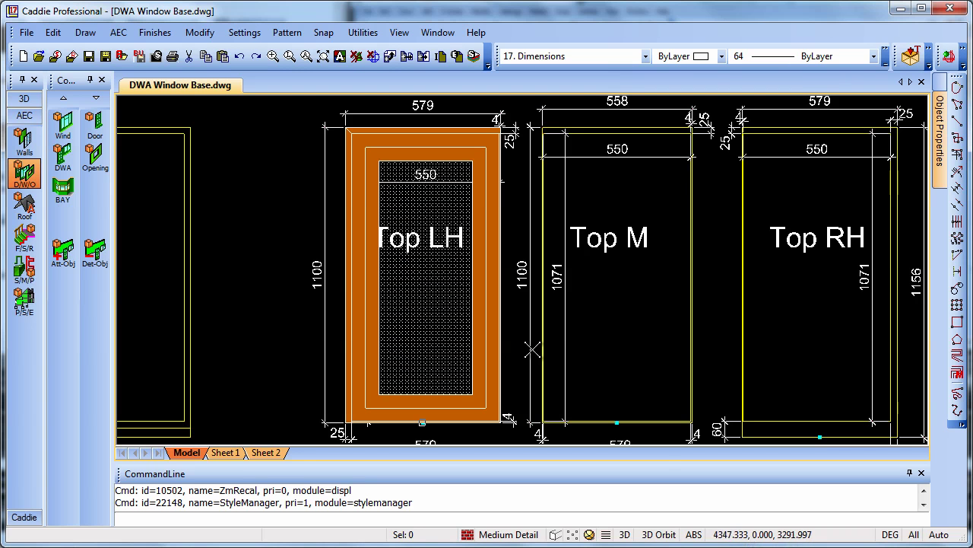
click(69, 157)
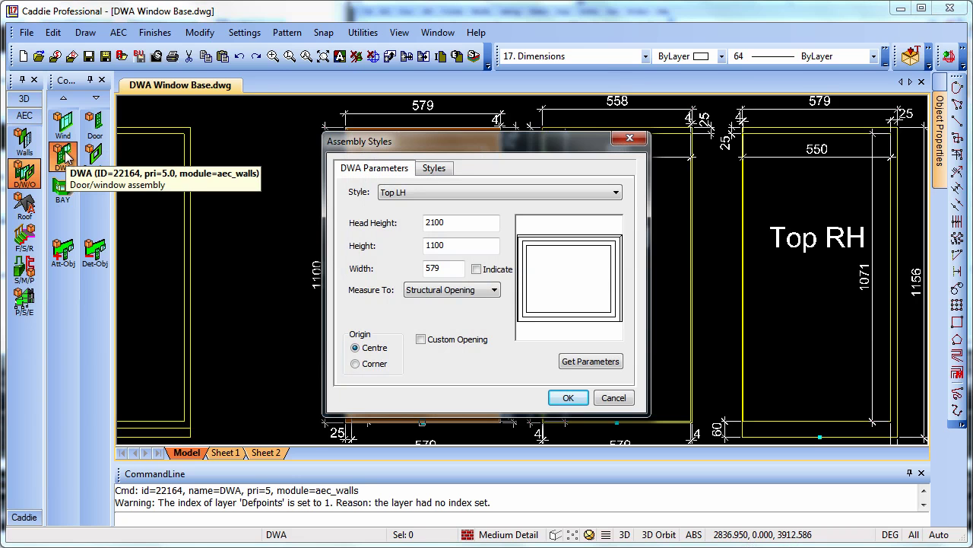
click(420, 195)
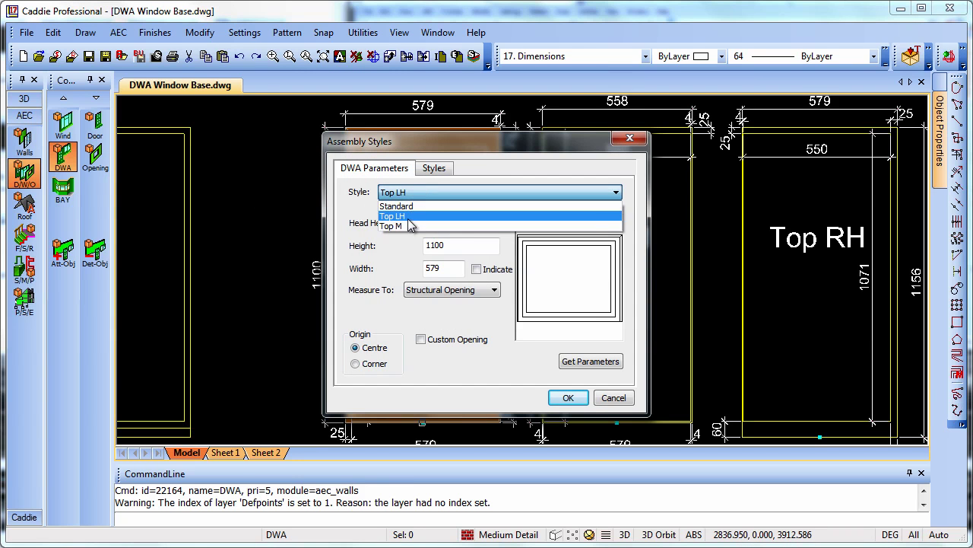
click(403, 226)
drag(456, 143, 301, 144)
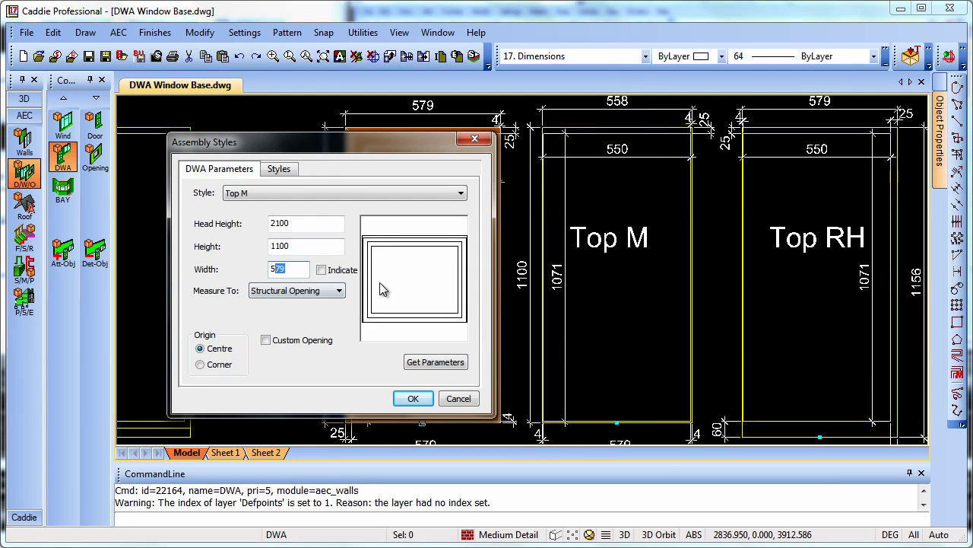
text(58)
click(413, 398)
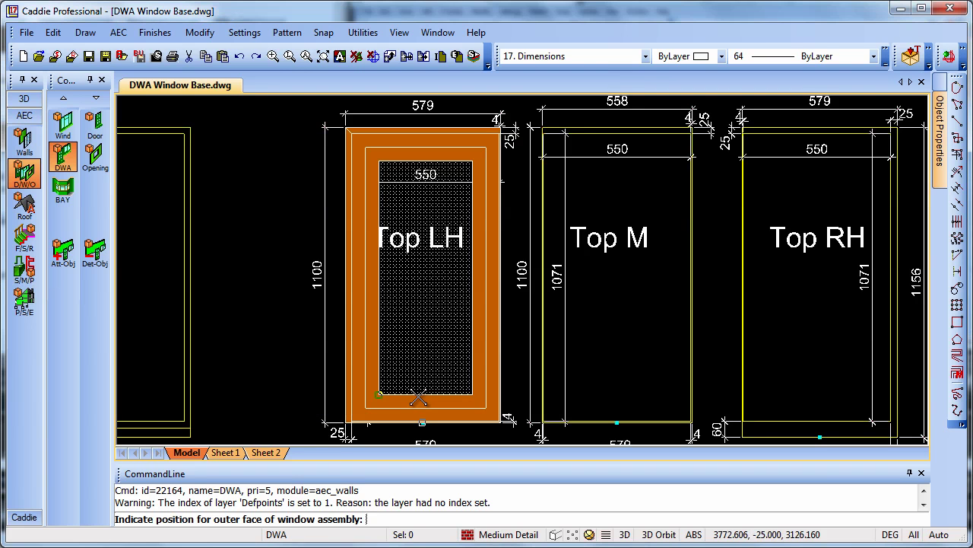
Place the Top M window in the Top M opening without linking it to a wall
click(605, 410)
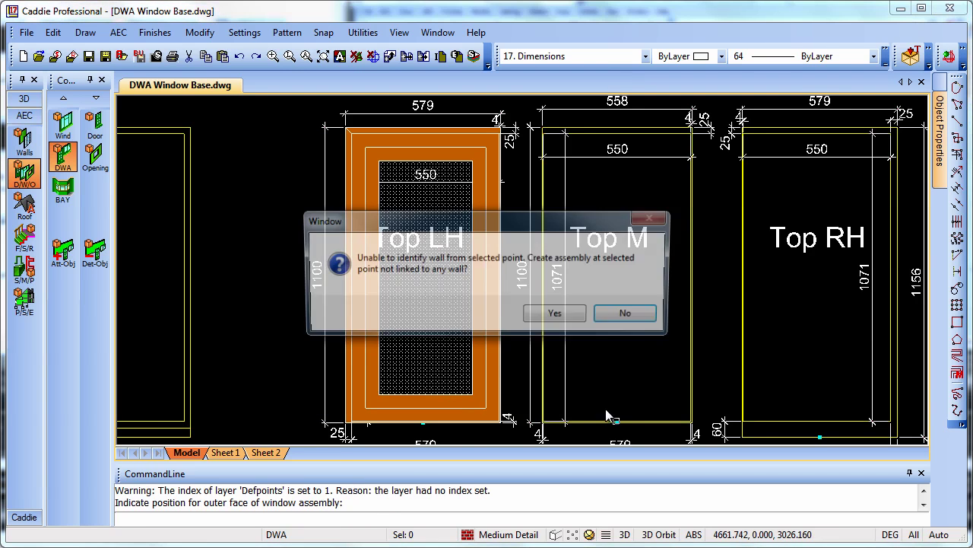
click(555, 315)
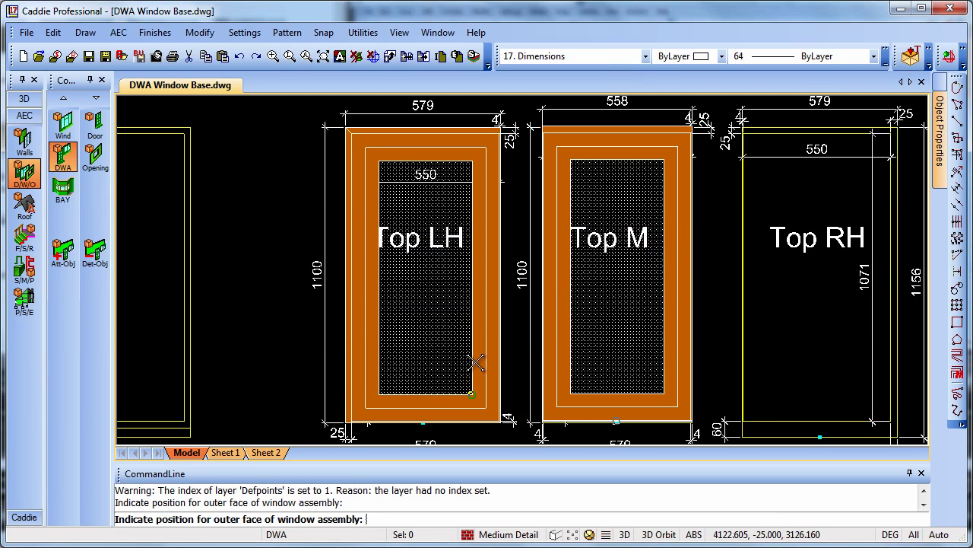
key(Escape)
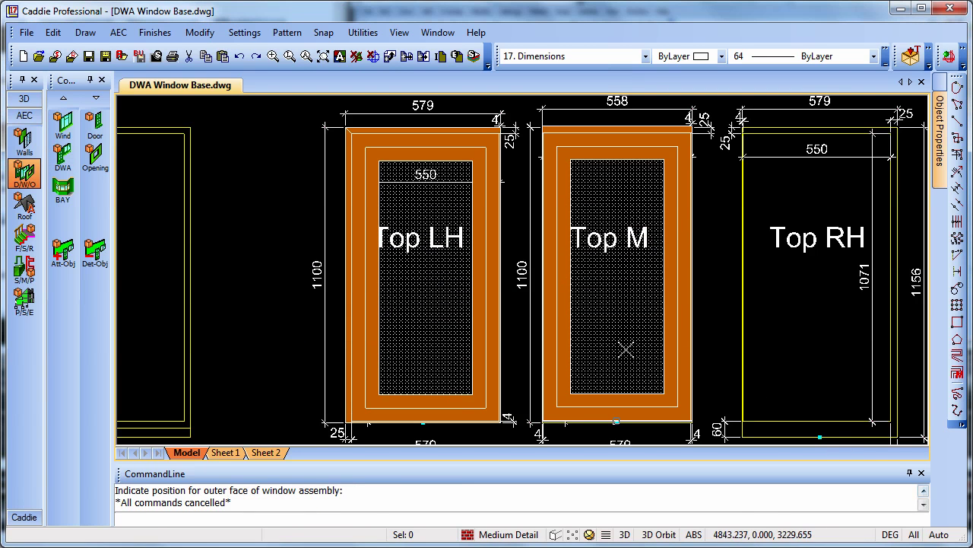
Duplicate the Top LH style in Style Manager and start naming the copy Top RH
click(118, 33)
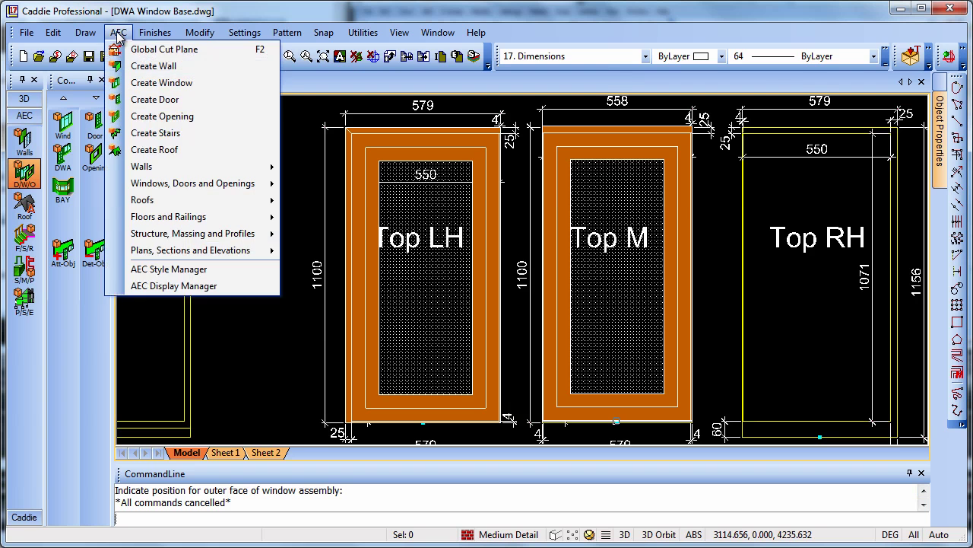
click(194, 271)
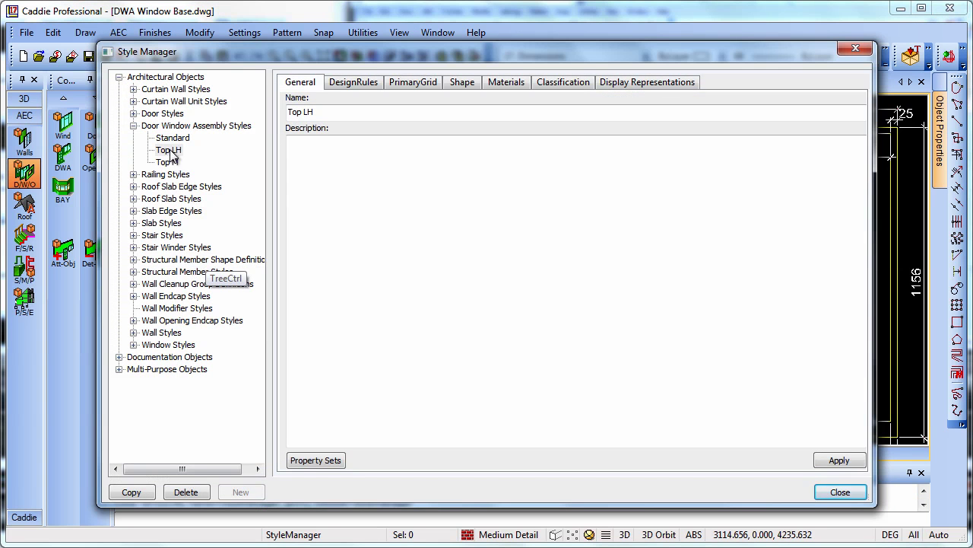
click(133, 491)
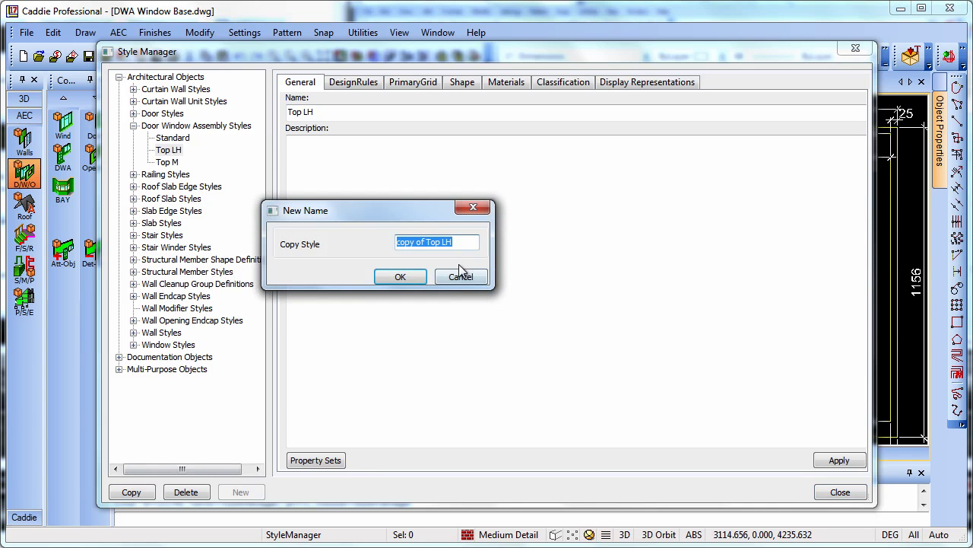
text(Top RH)
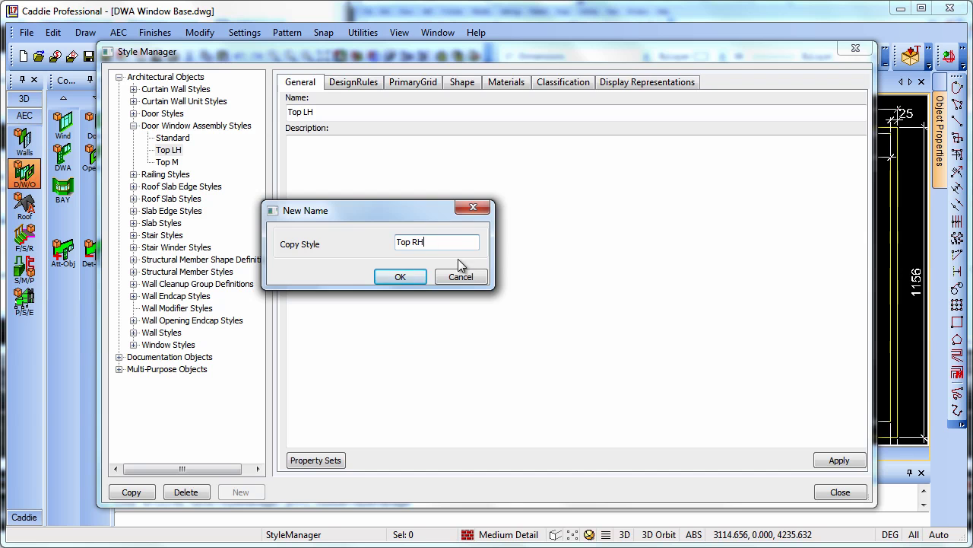
Set Top RH's primary grid to use the 25 frame on Right and Top and the 4 frame on Left
click(401, 278)
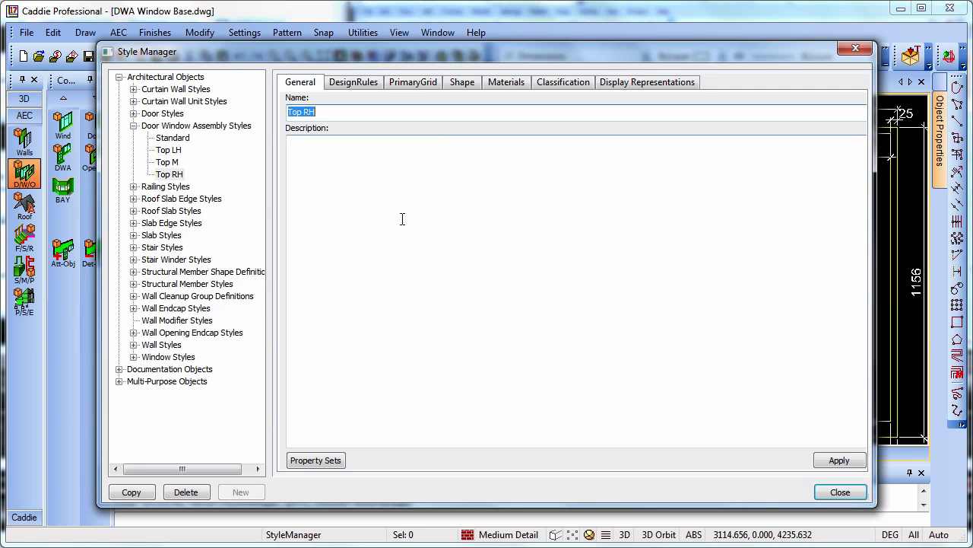
click(418, 83)
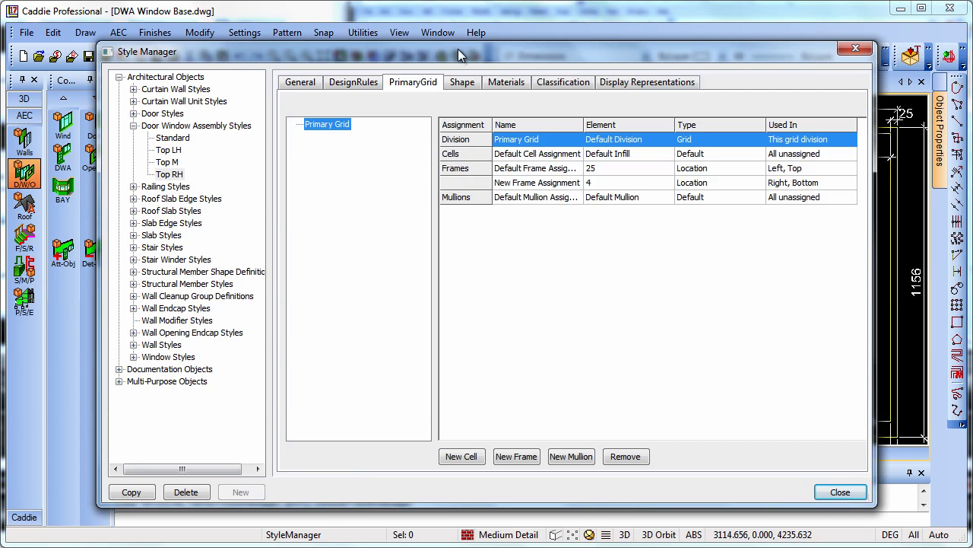
mouse_move(456, 47)
mouse_down()
mouse_move(383, 160)
mouse_move(319, 122)
mouse_up()
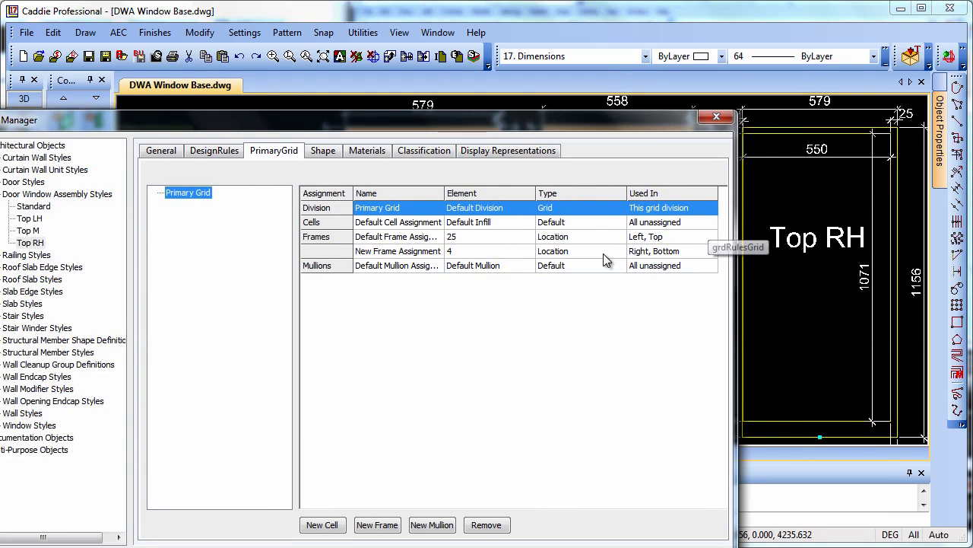
click(673, 238)
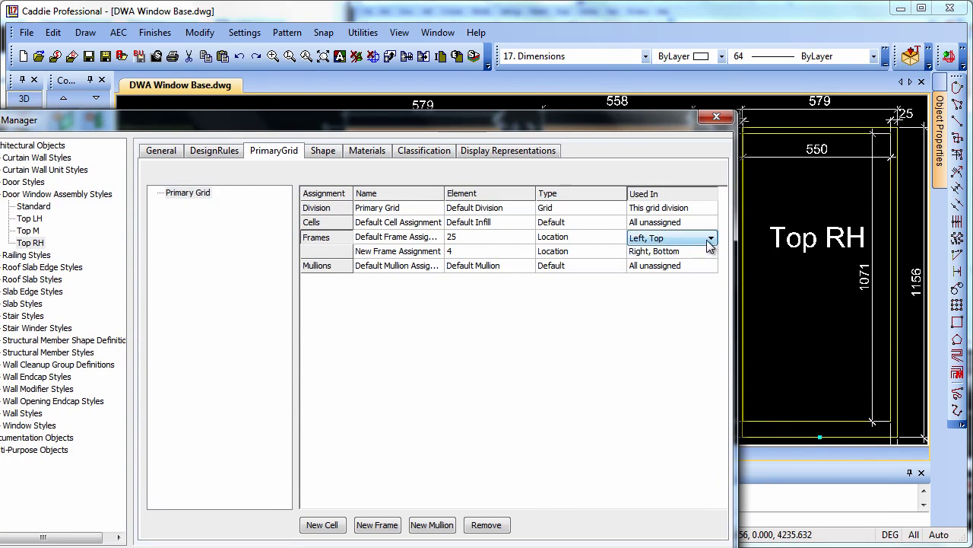
click(710, 238)
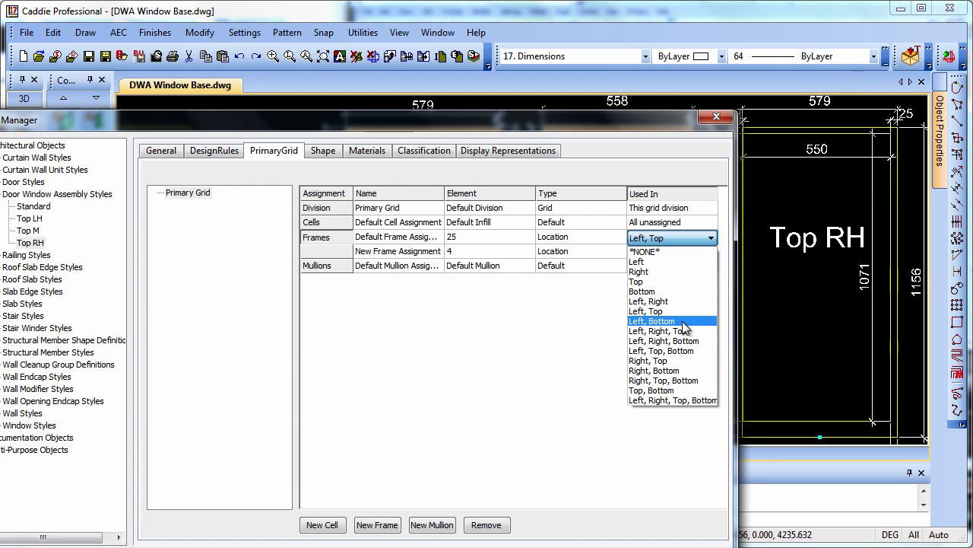
click(674, 360)
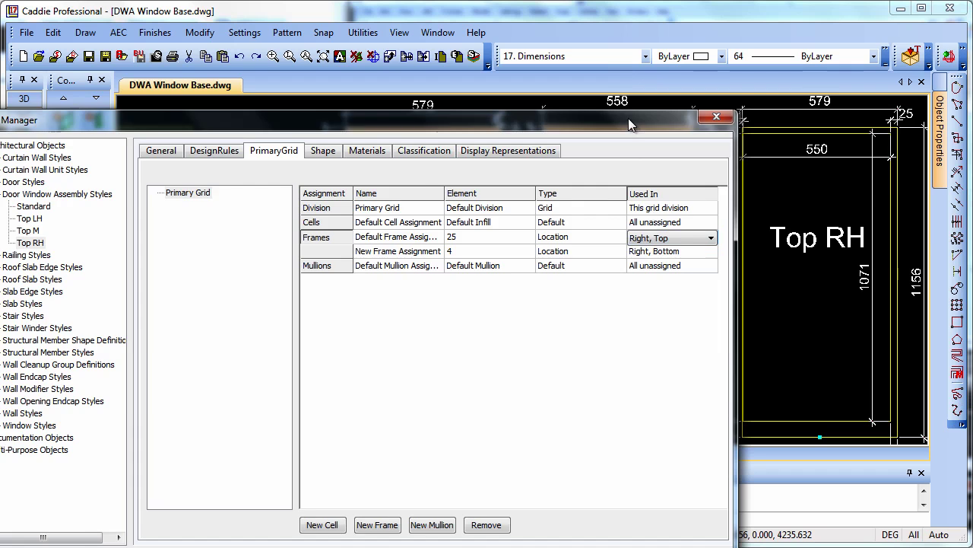
drag(617, 118, 542, 110)
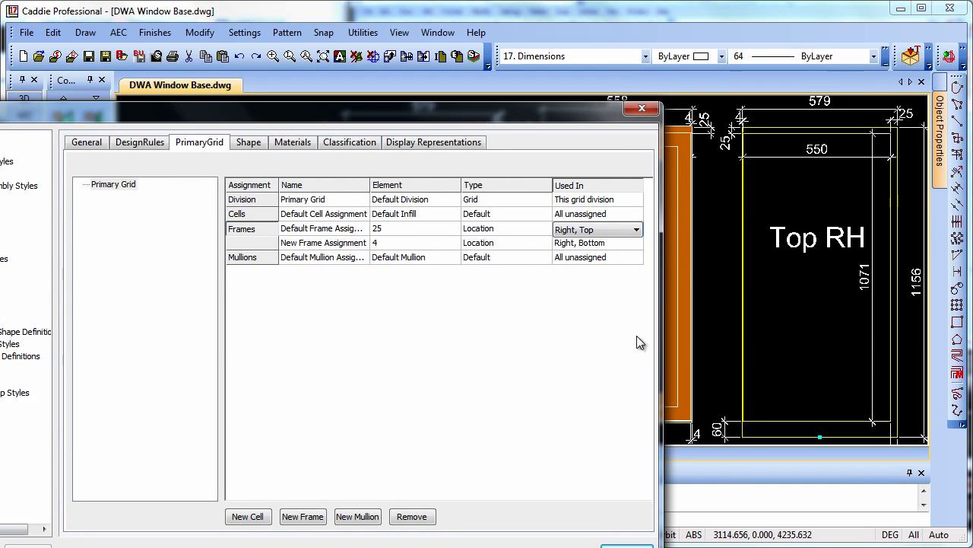
click(605, 243)
click(637, 244)
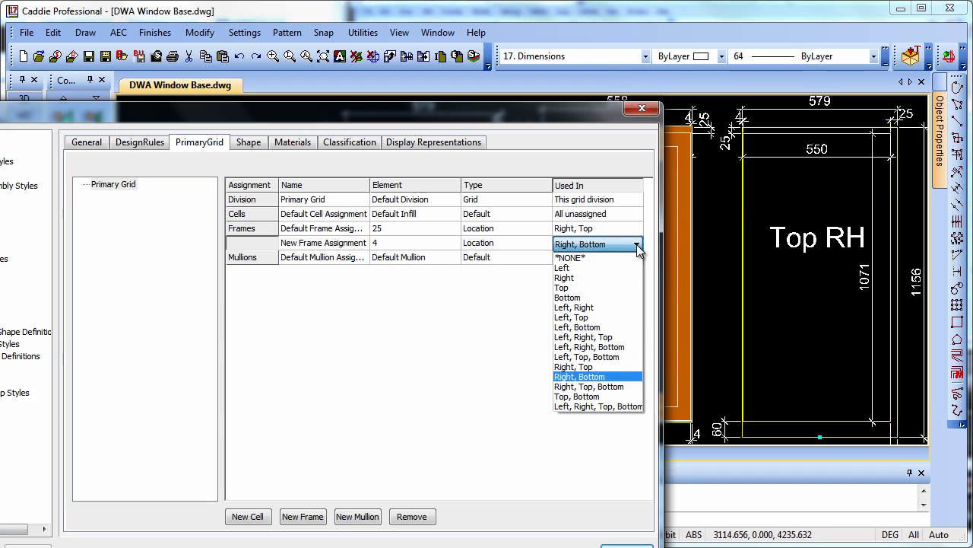
click(572, 268)
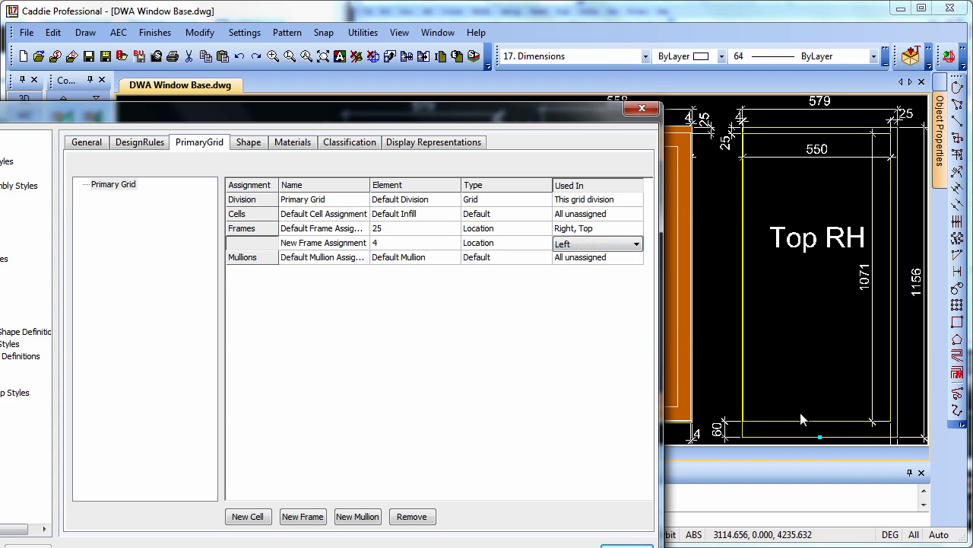
Add a new 60 frame used on the Bottom and close the style settings
click(303, 516)
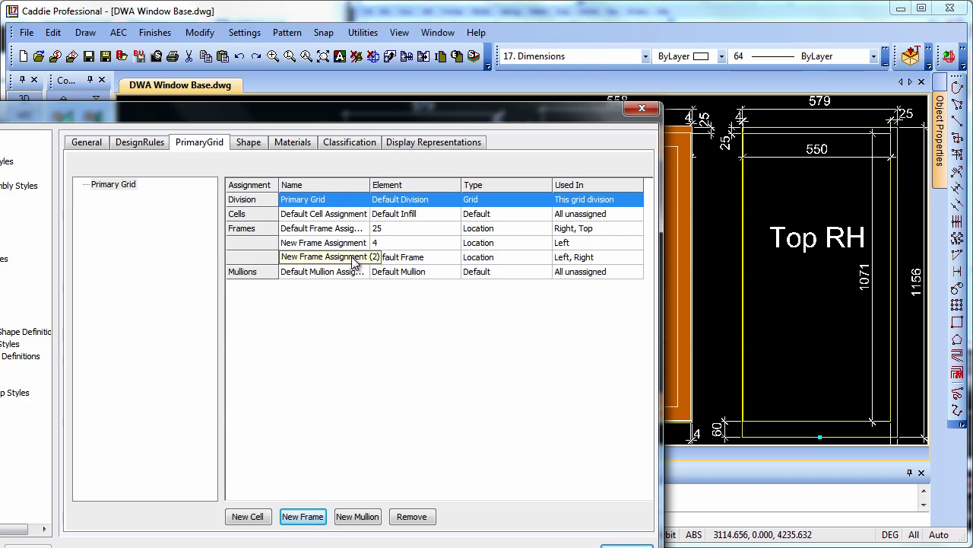
click(417, 259)
click(453, 260)
click(381, 300)
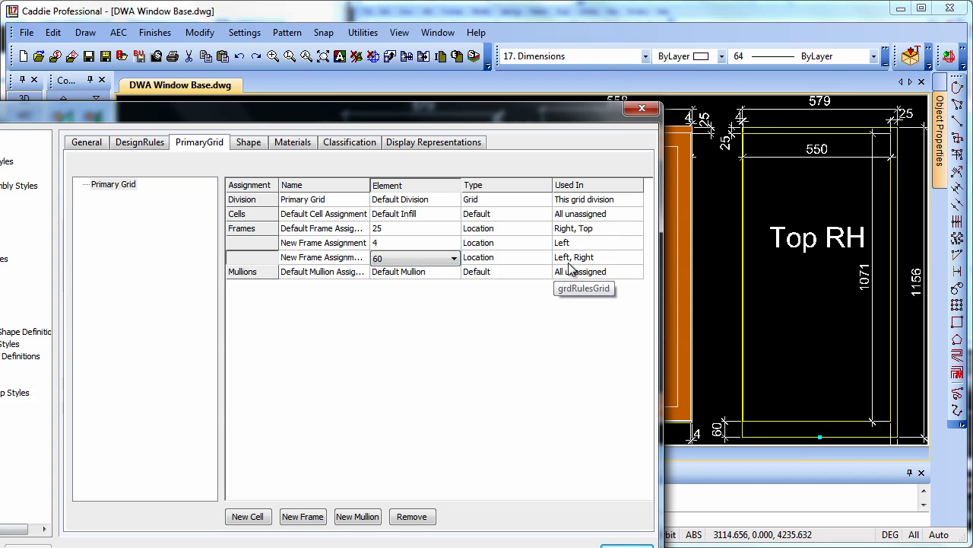
click(599, 259)
click(635, 260)
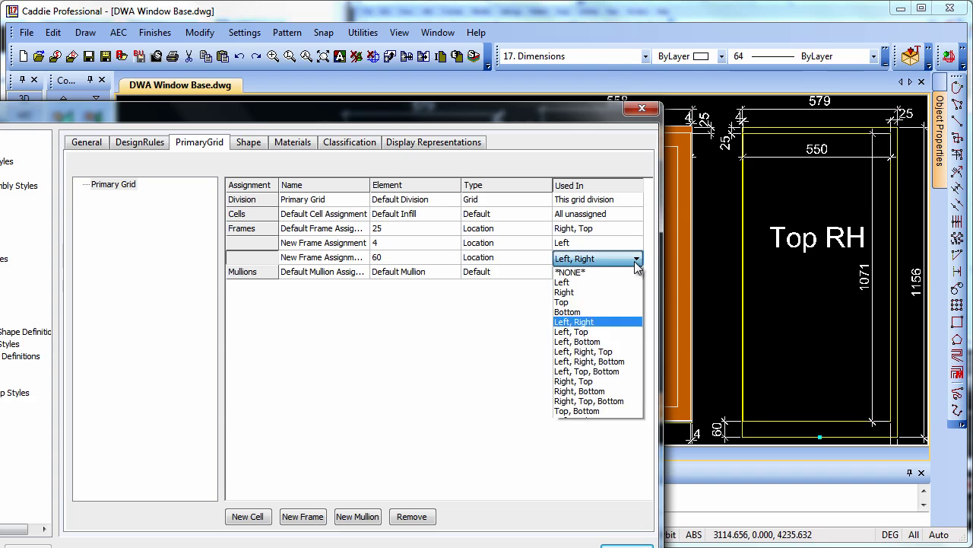
click(590, 311)
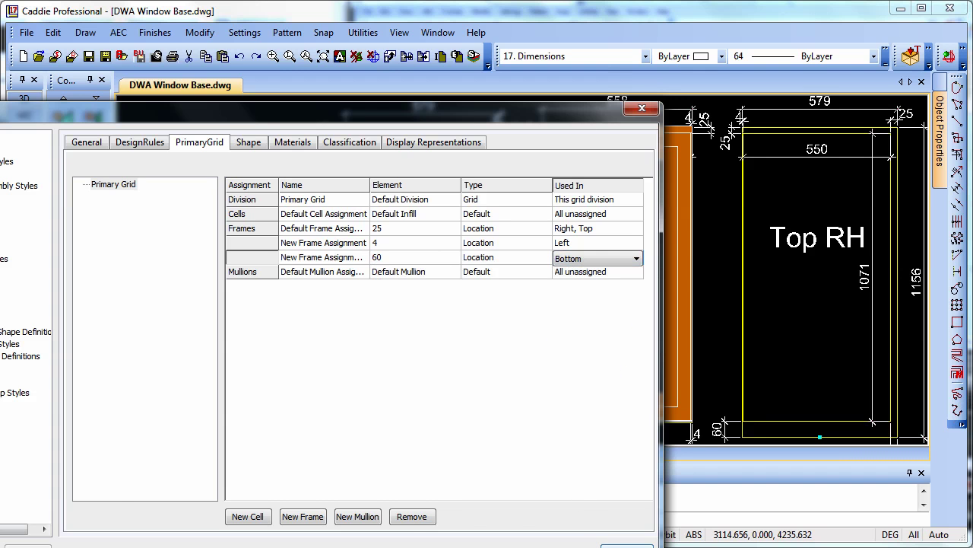
key(Return)
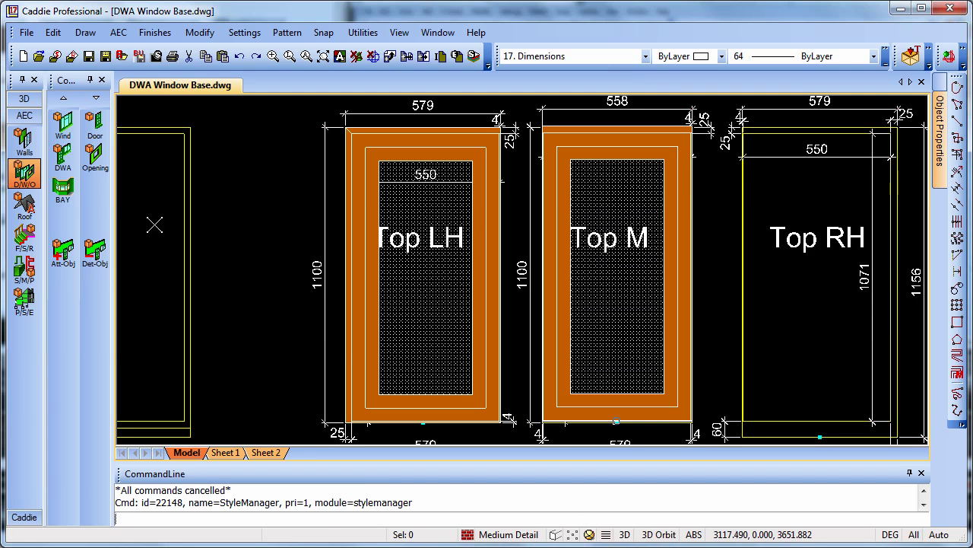
Insert a 579 x 1156 Top RH window assembly at the Top RH outline's base point, unlinked to any wall
click(63, 156)
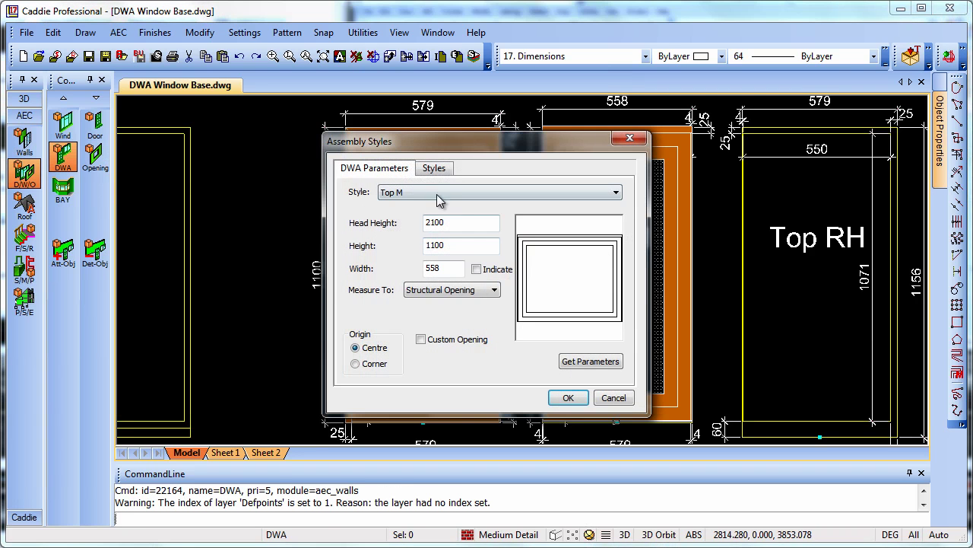
click(442, 194)
click(409, 236)
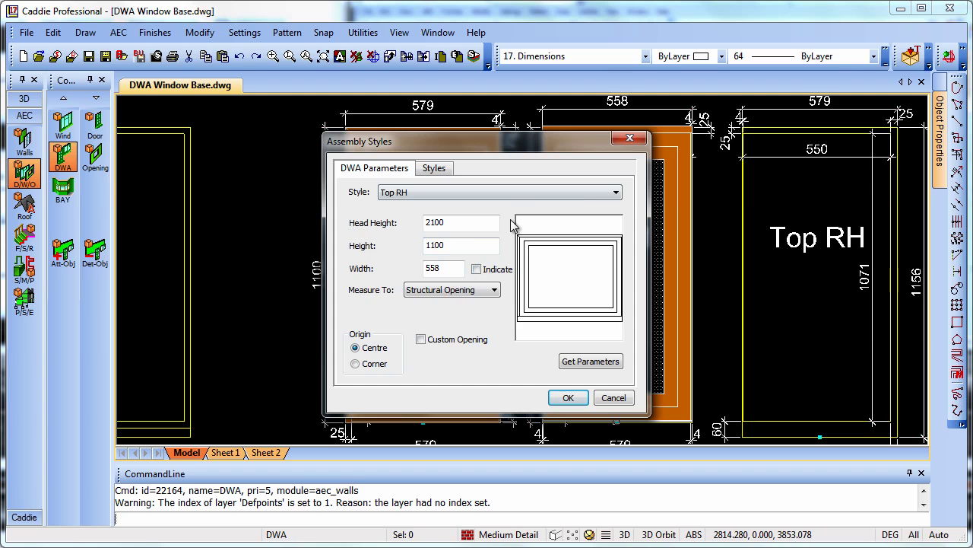
drag(454, 268, 422, 271)
drag(453, 249, 418, 240)
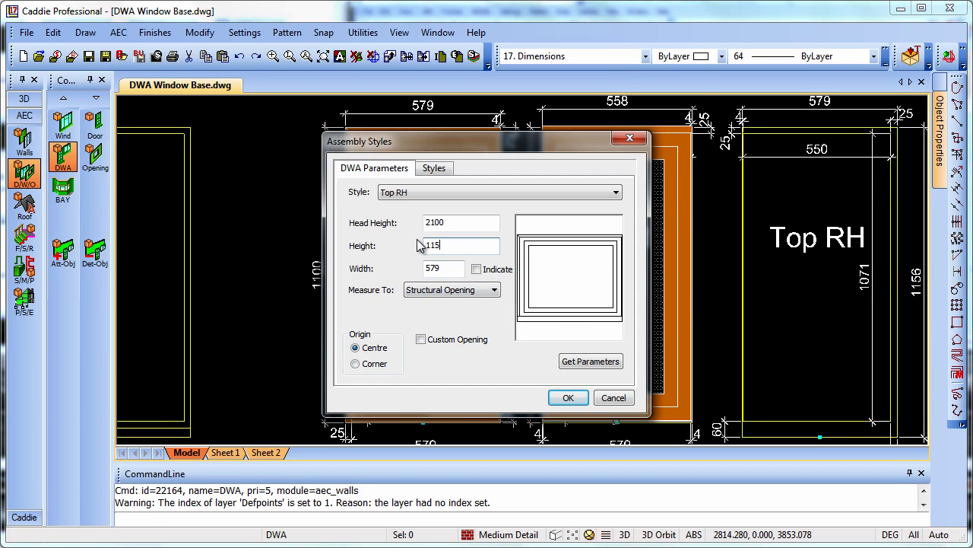
click(566, 398)
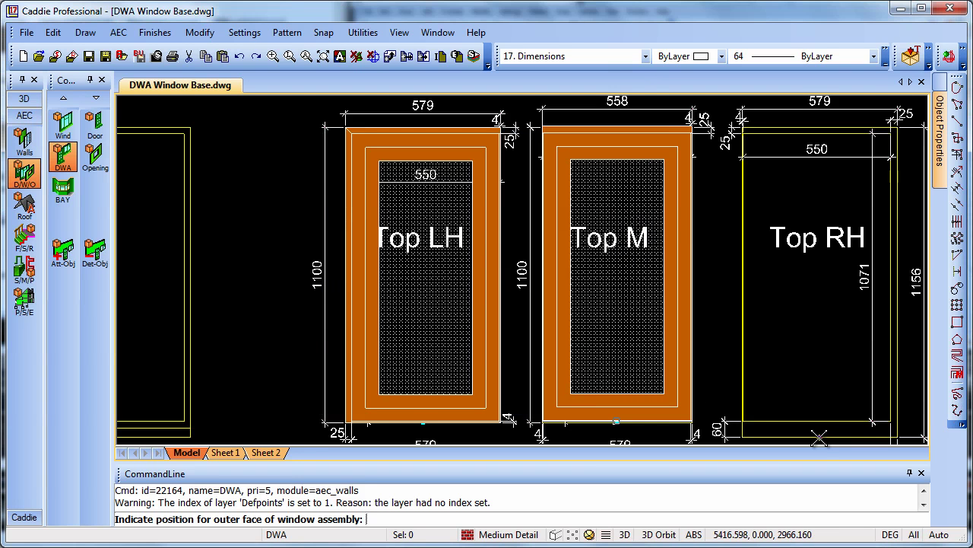
click(819, 437)
click(567, 321)
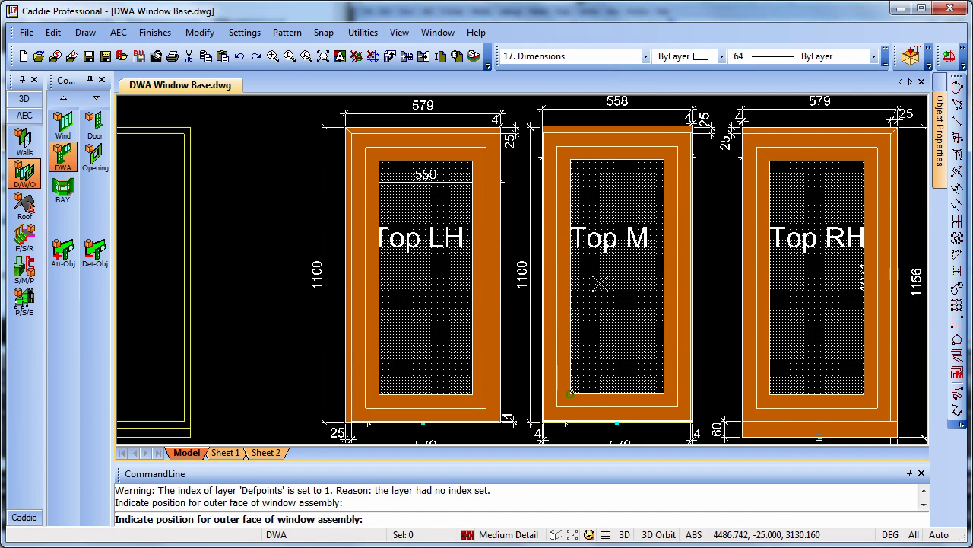
click(601, 284)
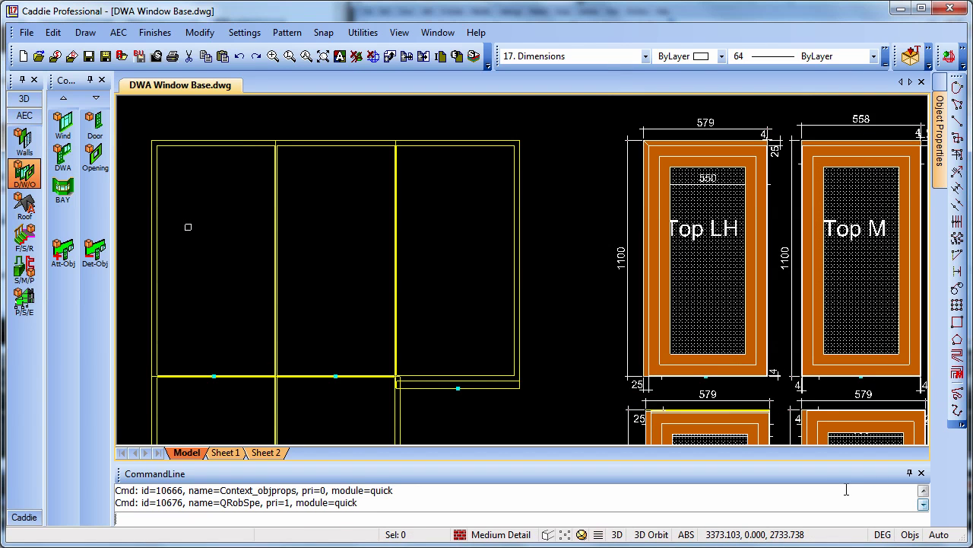
Copy the Top LH window and its frame, snapping the base point to its bottom corner
click(648, 266)
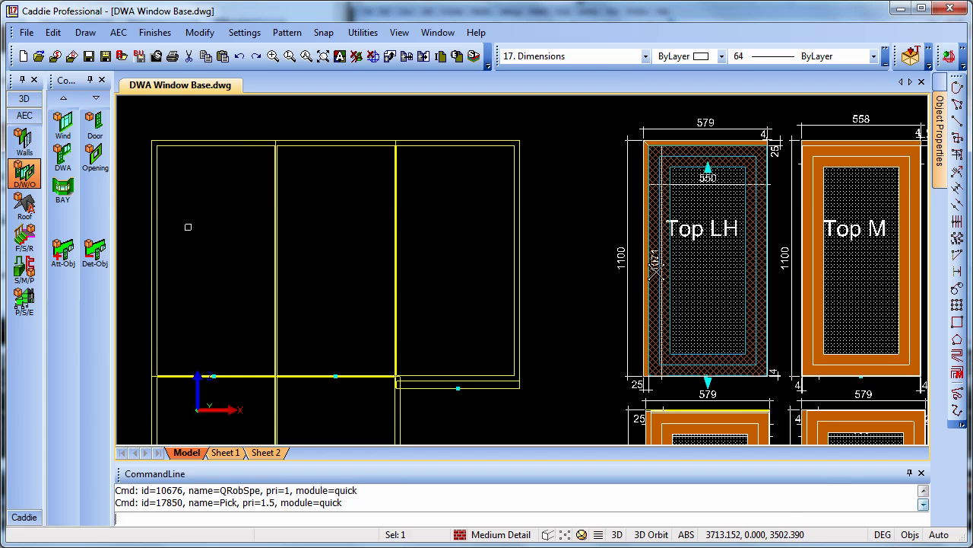
click(645, 262)
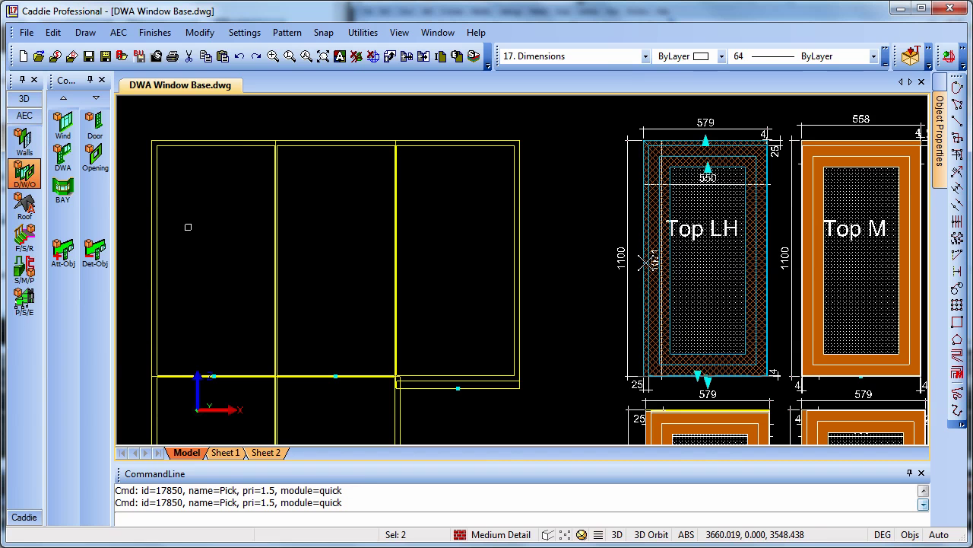
right_click(721, 264)
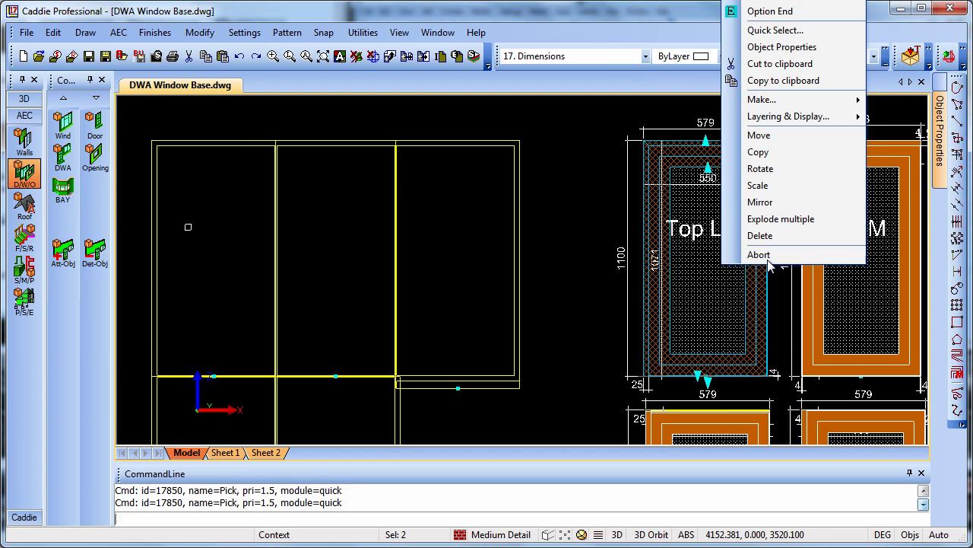
click(775, 152)
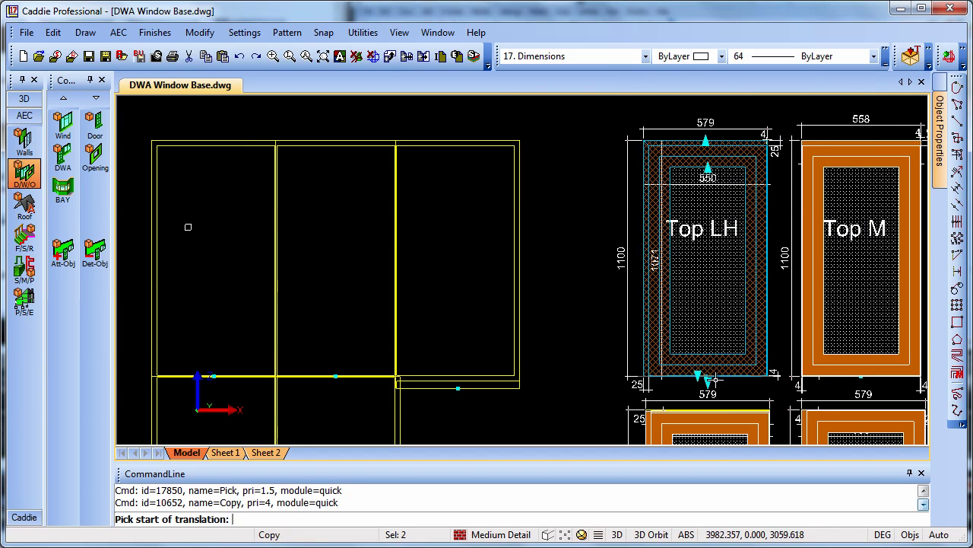
scroll(712, 390, up, 5)
right_click(669, 313)
click(703, 363)
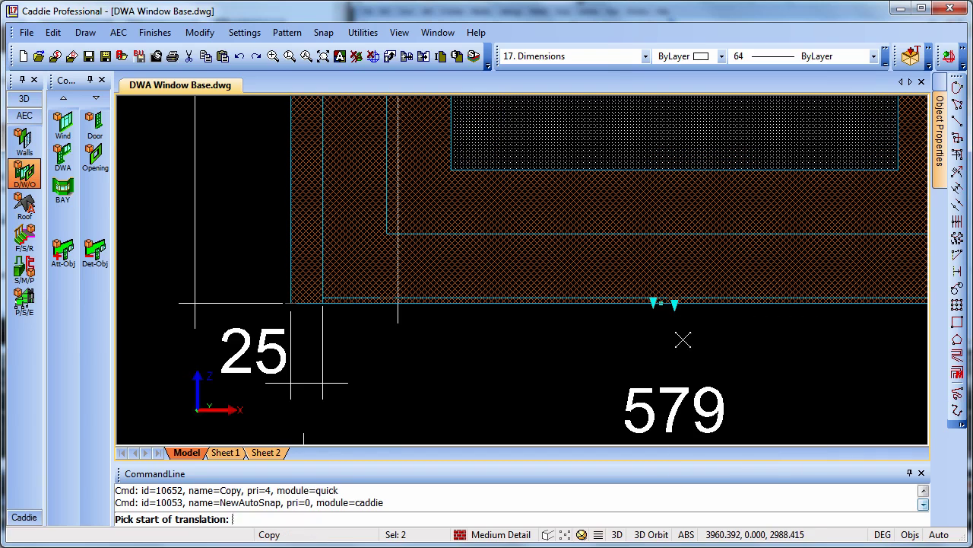
click(668, 306)
Drop the Top LH copy into the leftmost wall opening and end the copy
scroll(296, 213, down, 5)
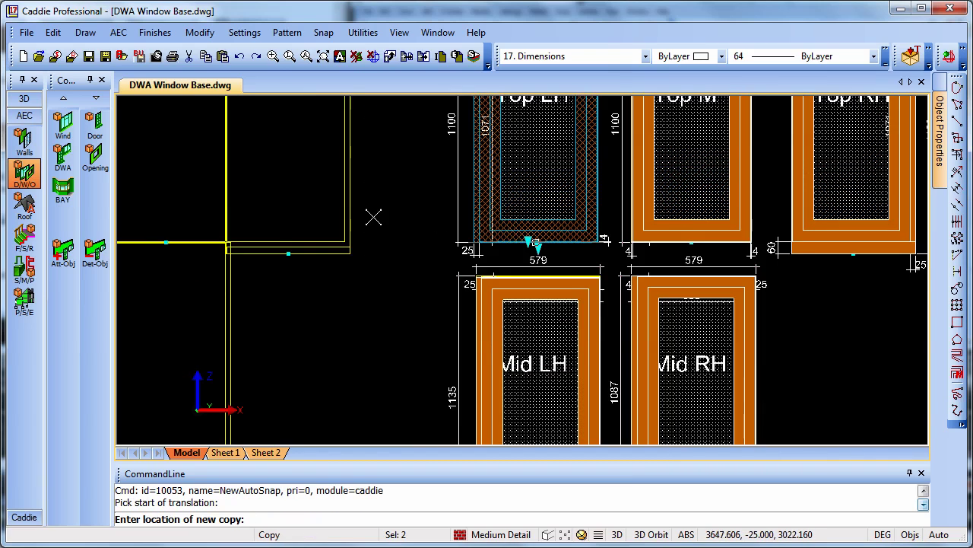
scroll(344, 249, up, 3)
scroll(343, 321, up, 3)
click(383, 294)
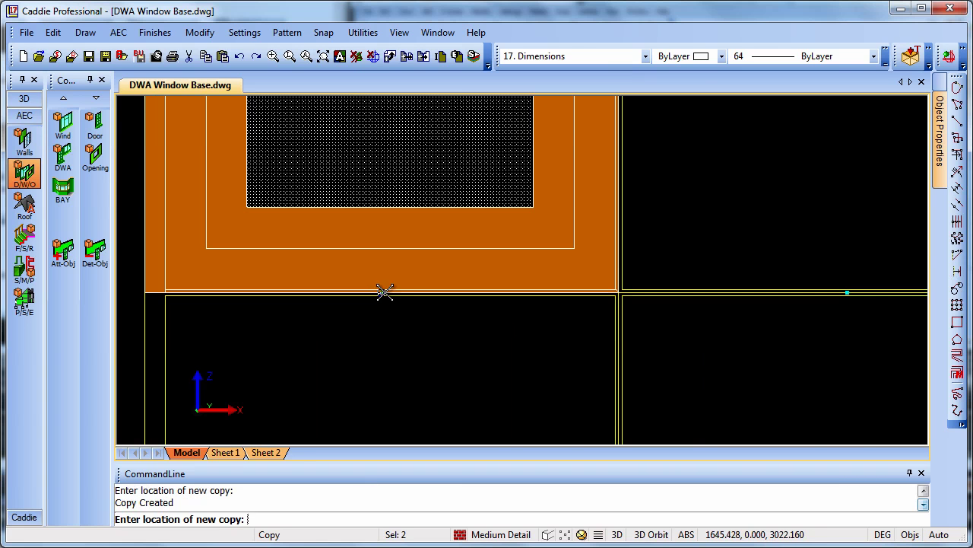
scroll(404, 278, down, 4)
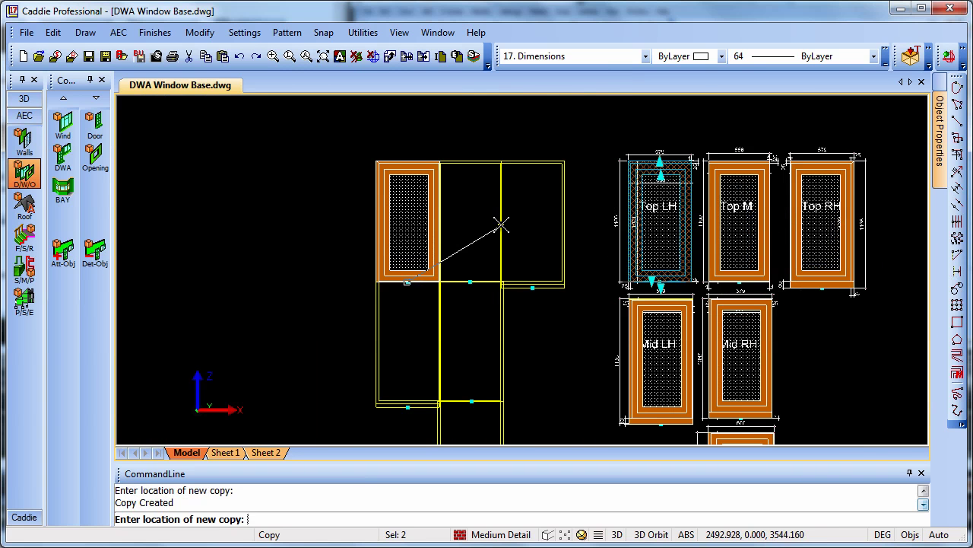
key(Escape)
scroll(753, 183, up, 2)
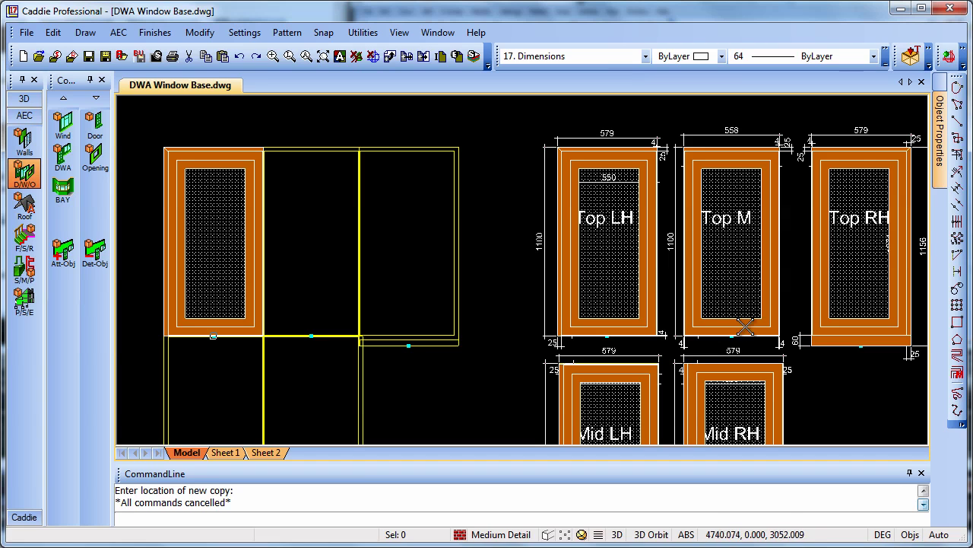
Select the Top M window element and start copying it
click(703, 249)
scroll(692, 251, up, 3)
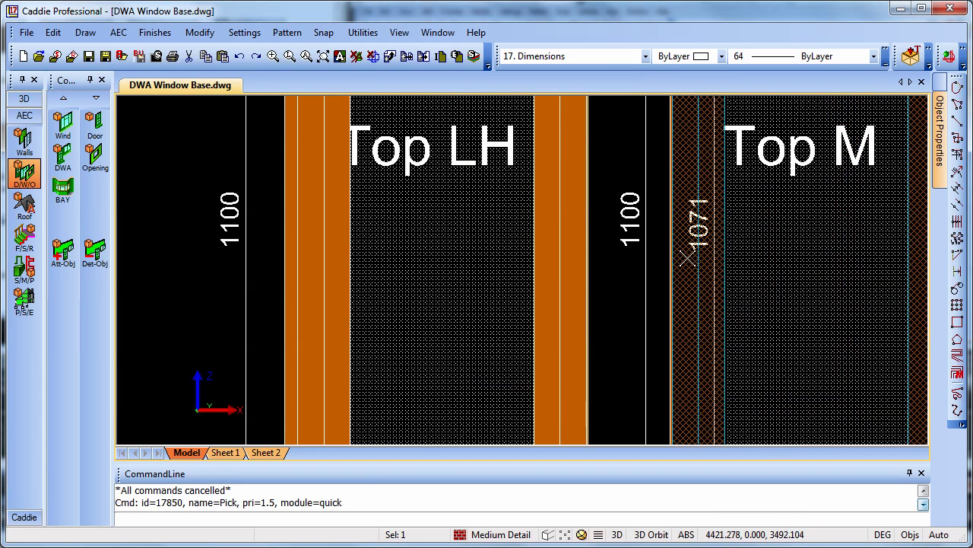
scroll(563, 217, up, 3)
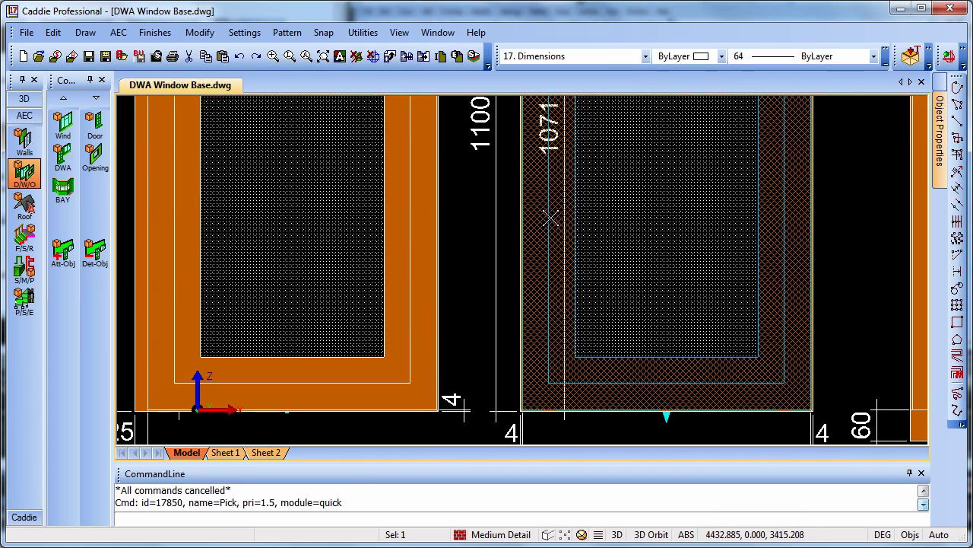
scroll(674, 416, up, 1)
scroll(674, 417, up, 2)
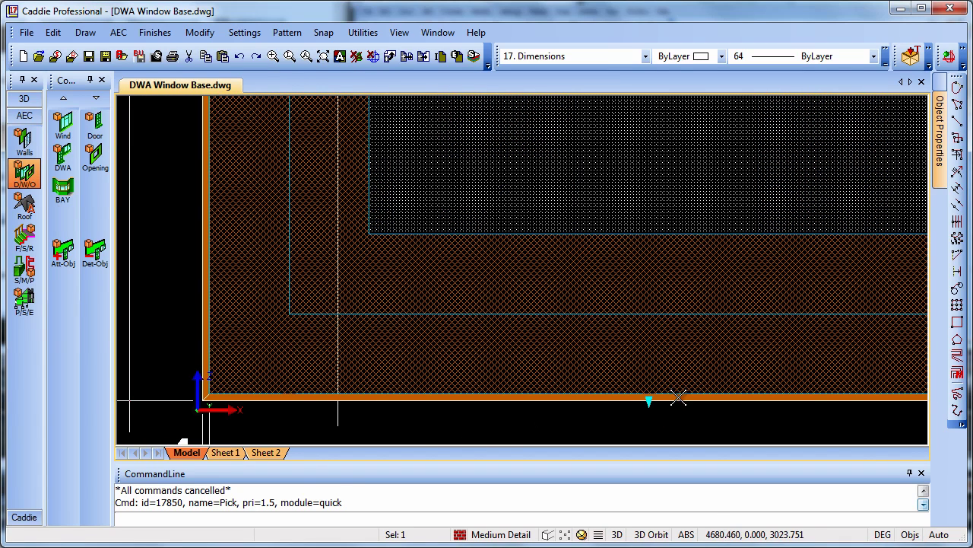
click(679, 397)
right_click(687, 308)
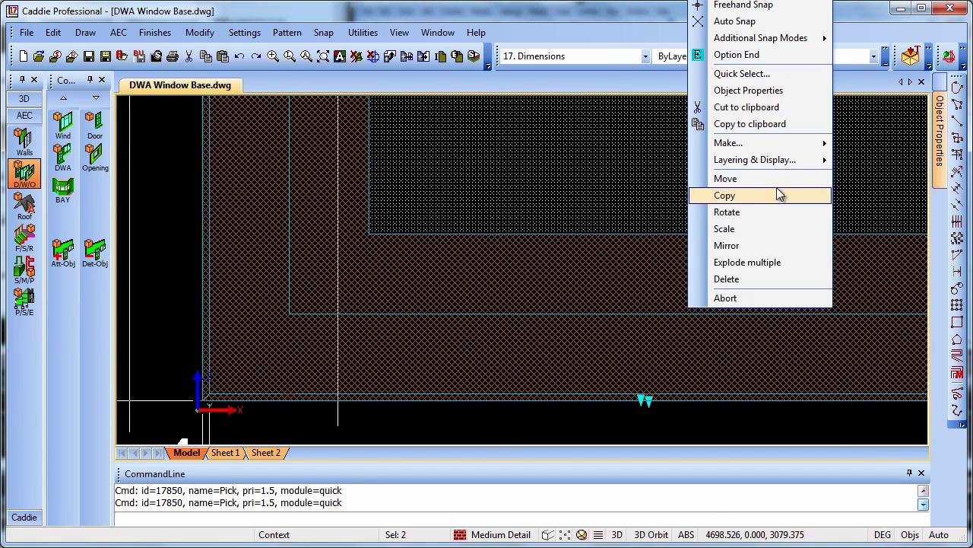
click(752, 195)
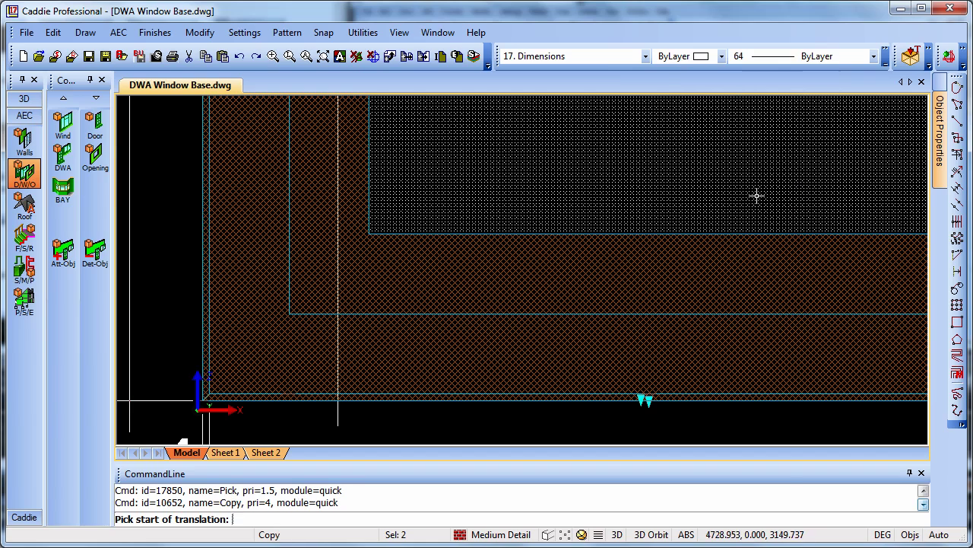
Auto-snap the copy's base corner and place it in the layout's top row beside Top LH
right_click(647, 420)
click(674, 462)
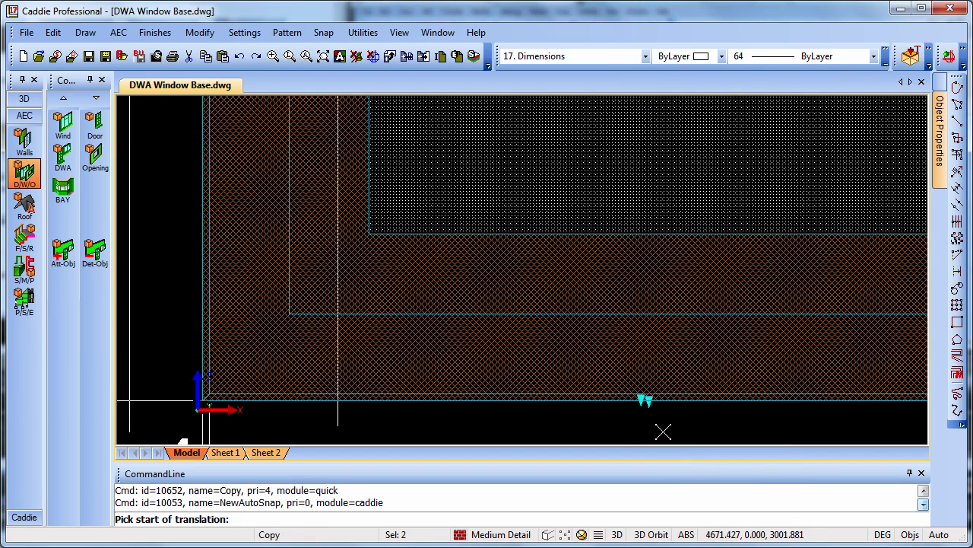
scroll(658, 428, up, 3)
click(639, 336)
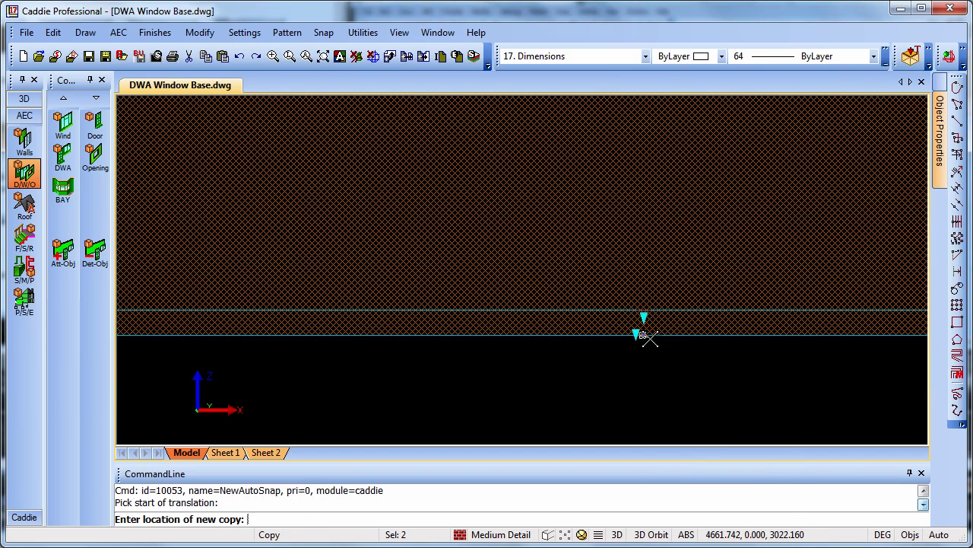
scroll(548, 265, down, 5)
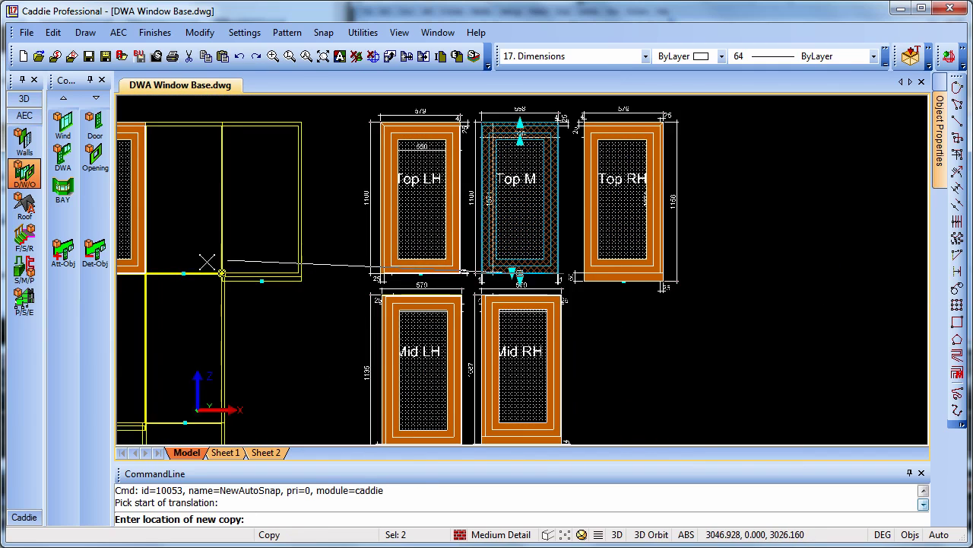
scroll(187, 275, up, 5)
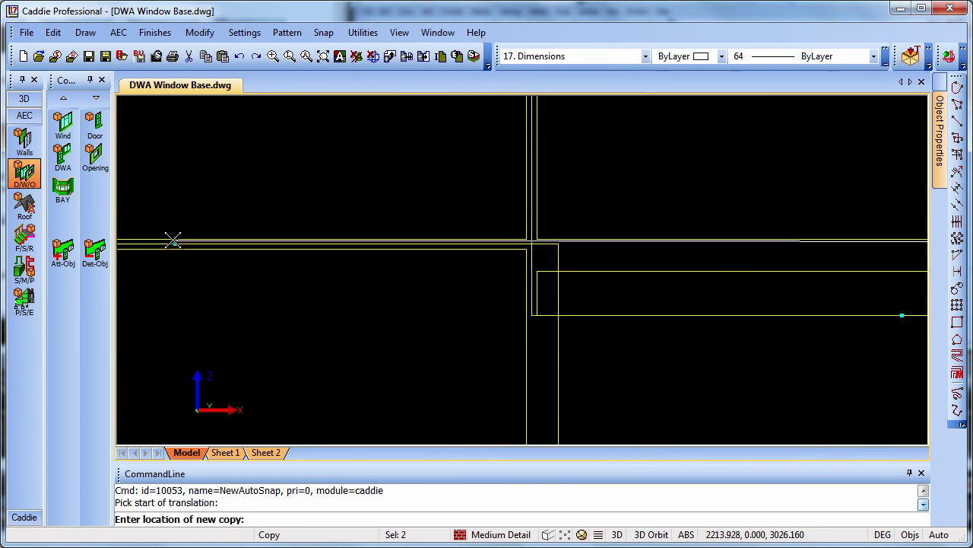
click(170, 242)
scroll(283, 274, down, 3)
scroll(282, 274, down, 5)
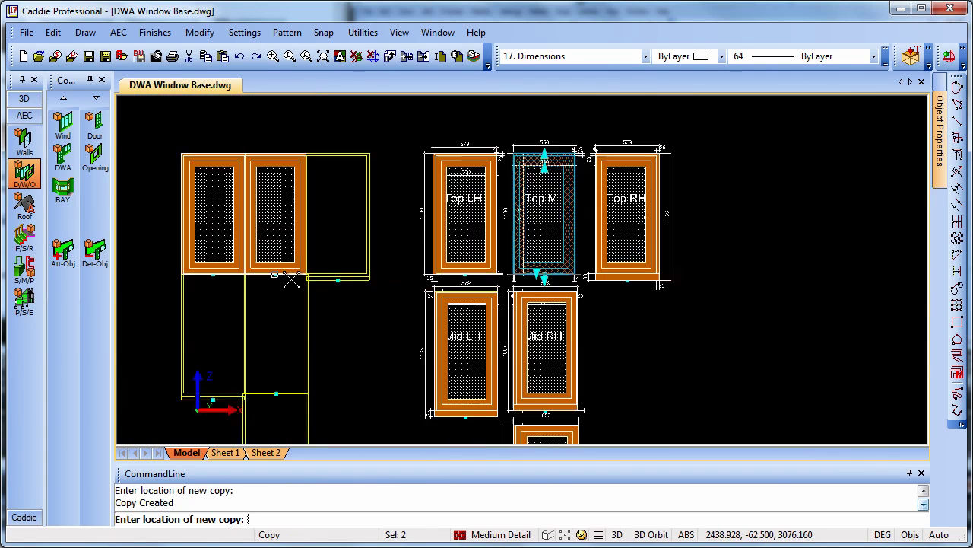
Place the last copy beside the top pair, then window-select all six assembled window elements
scroll(445, 241, up, 3)
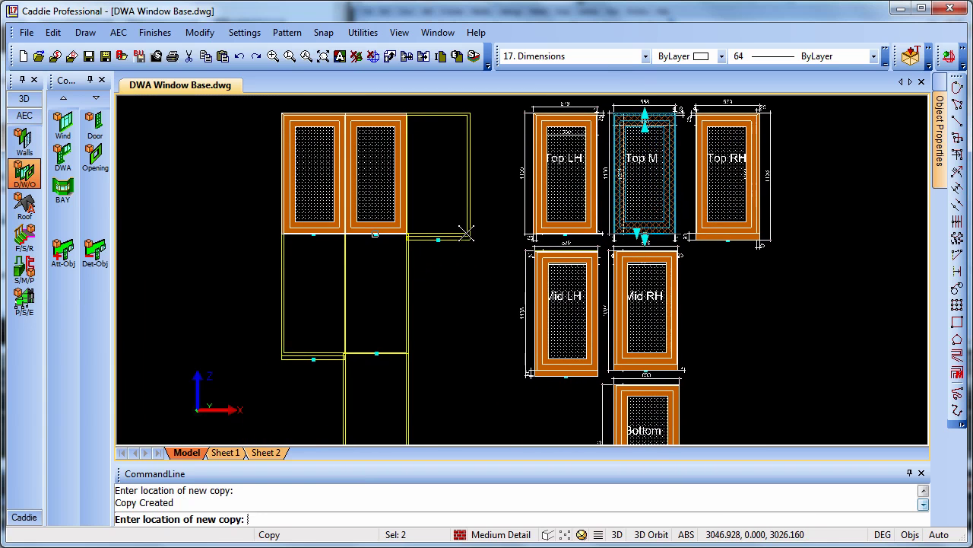
scroll(466, 232, down, 1)
click(466, 233)
key(Escape)
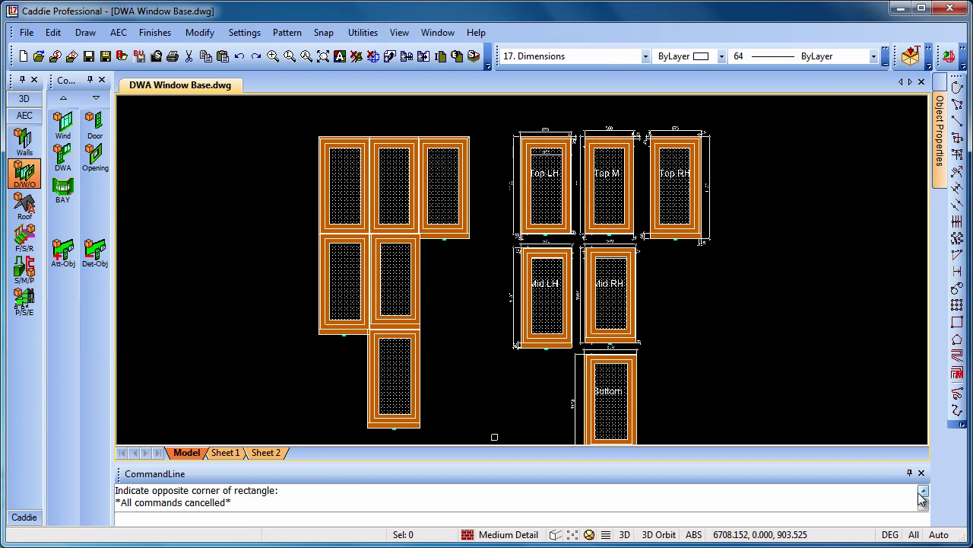
click(276, 116)
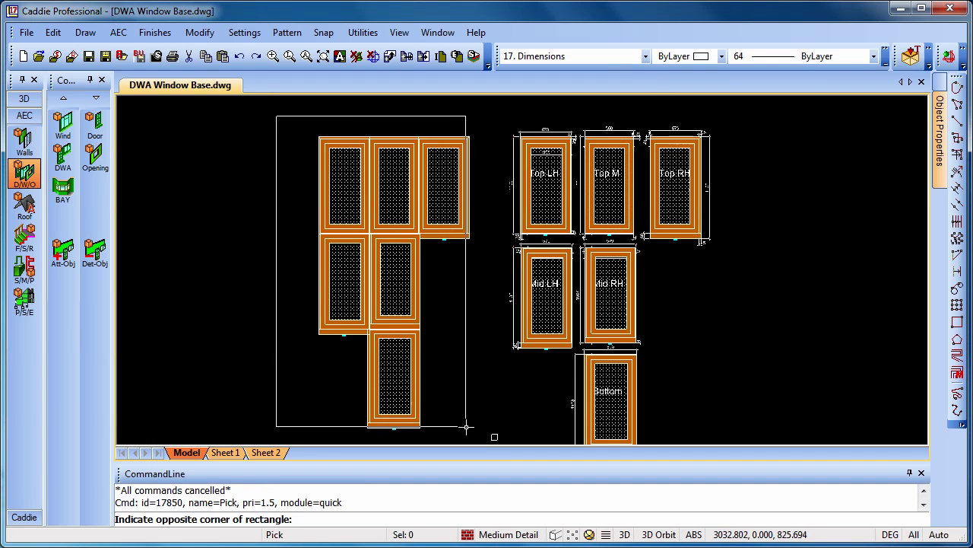
click(486, 441)
Make the six selected elements a block named DWA 01 with a snapped origin, replacing the originals
right_click(465, 409)
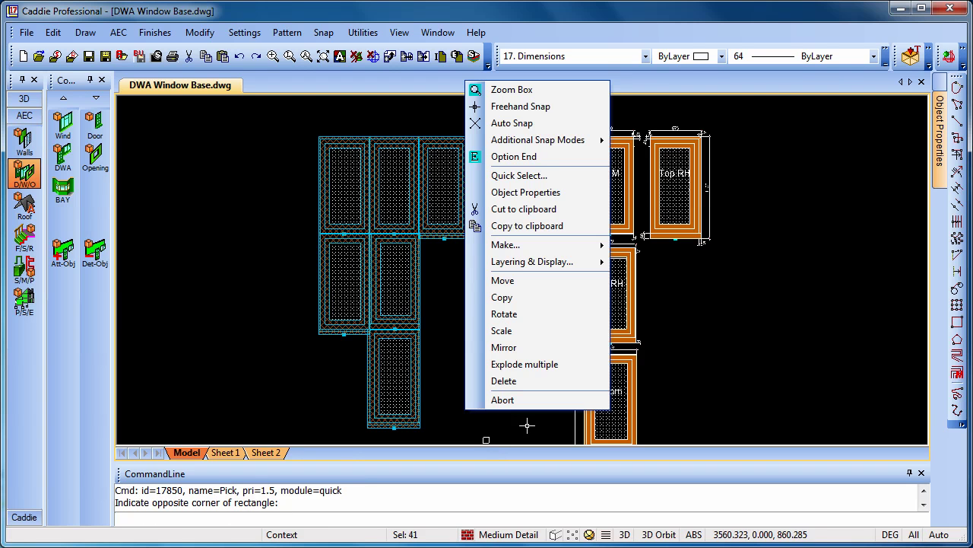
mouse_move(537, 245)
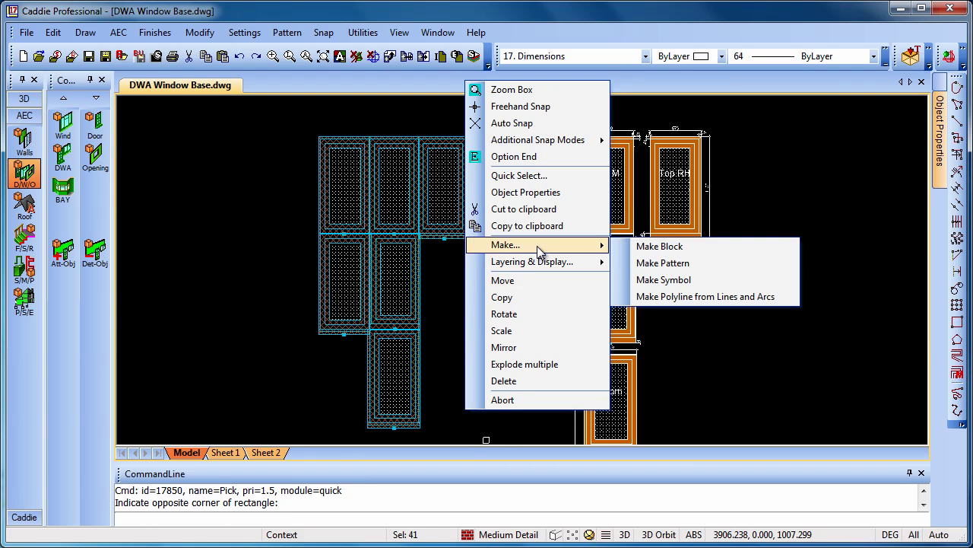
click(681, 248)
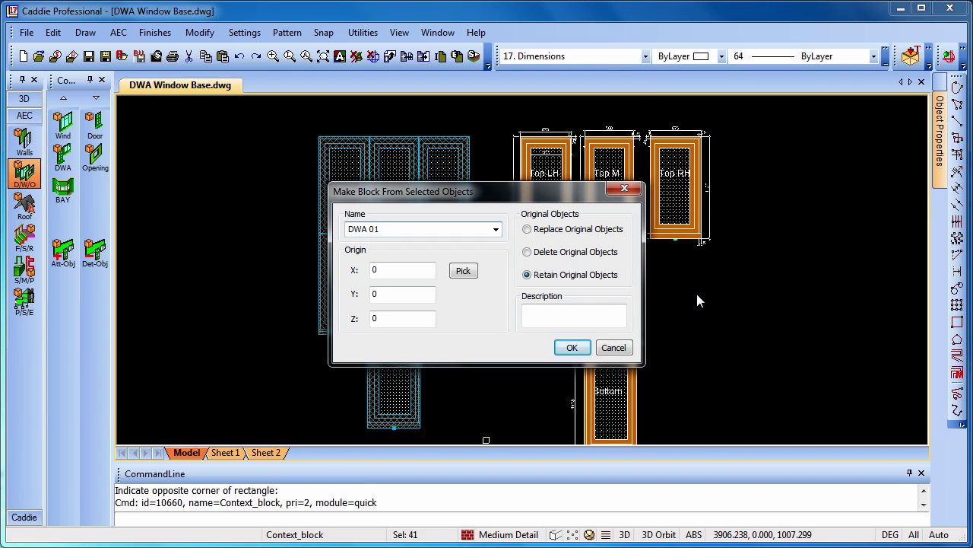
click(463, 272)
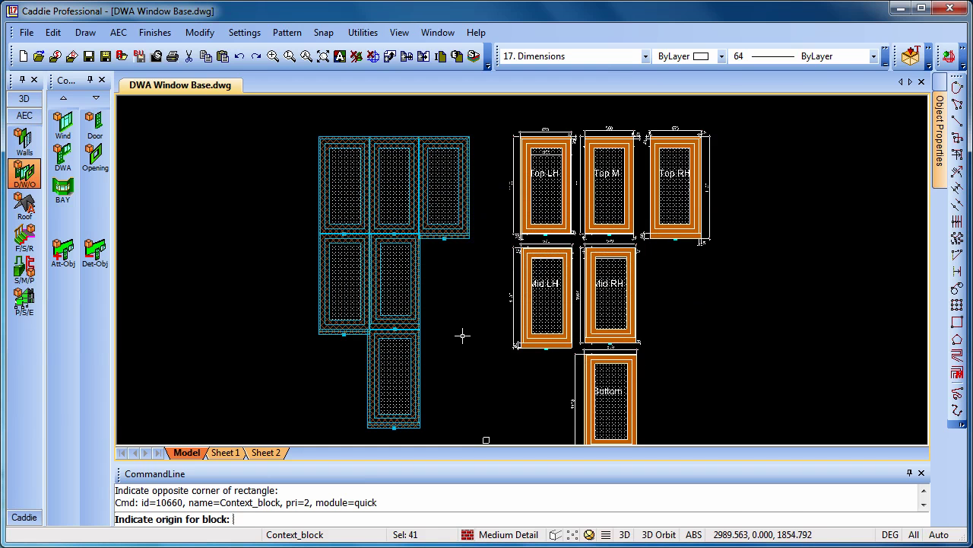
right_click(457, 368)
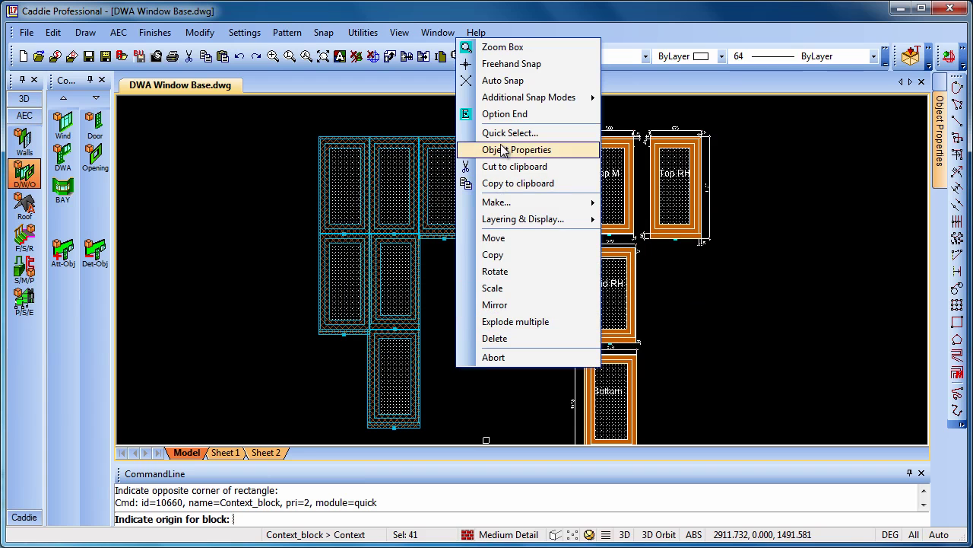
click(491, 81)
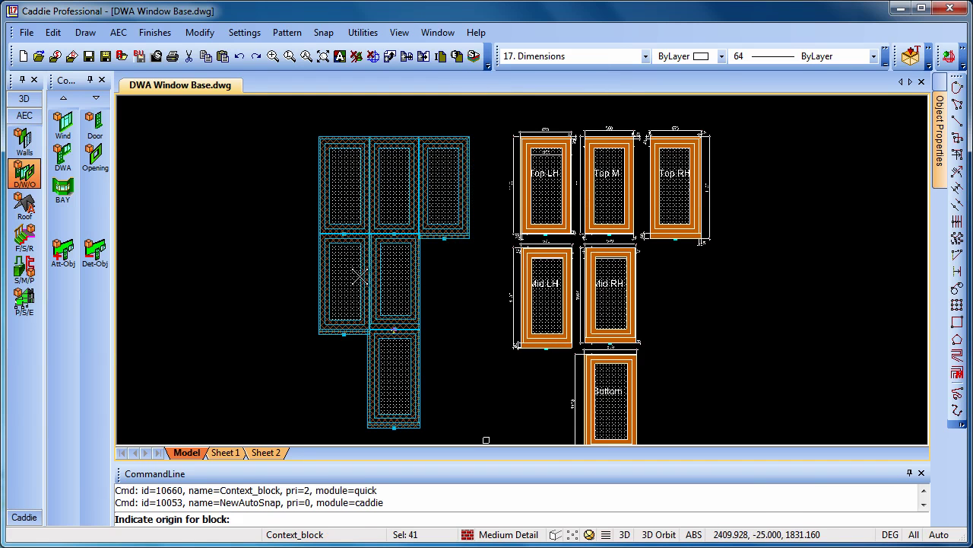
click(318, 126)
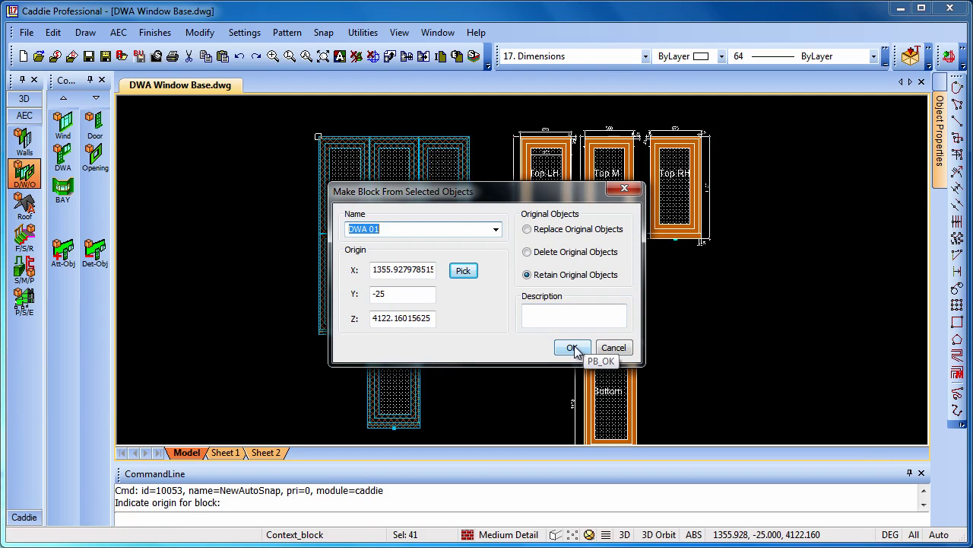
click(527, 231)
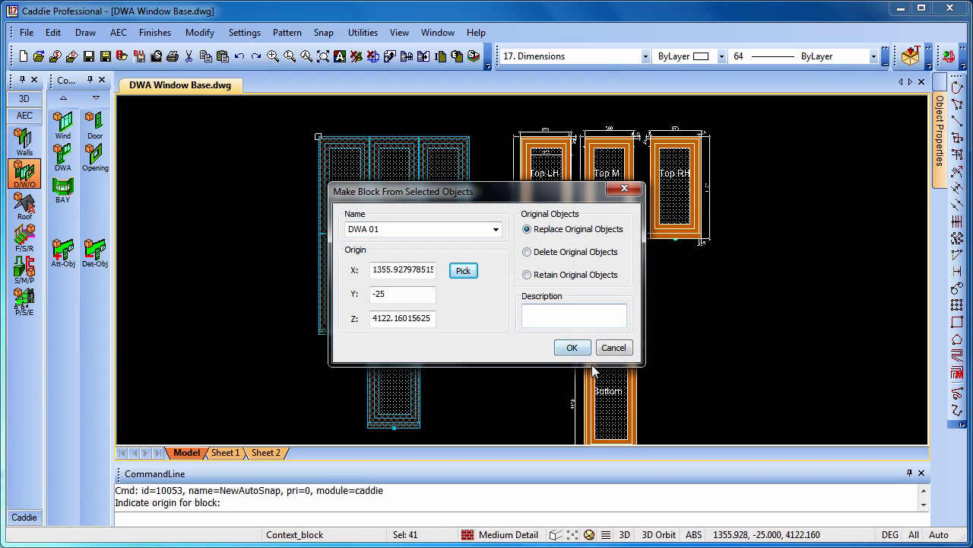
click(572, 349)
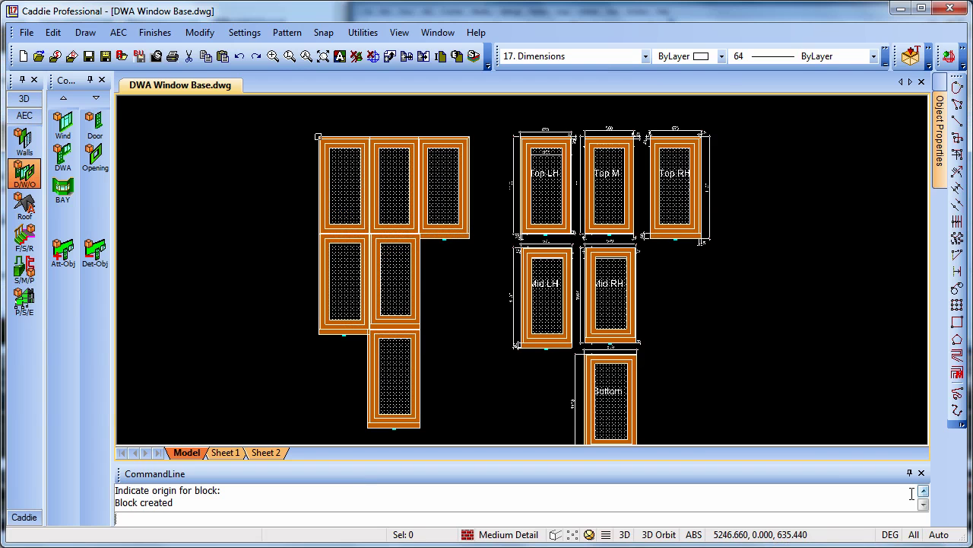
Reset the UCS to World from the 3D toolbox
click(22, 100)
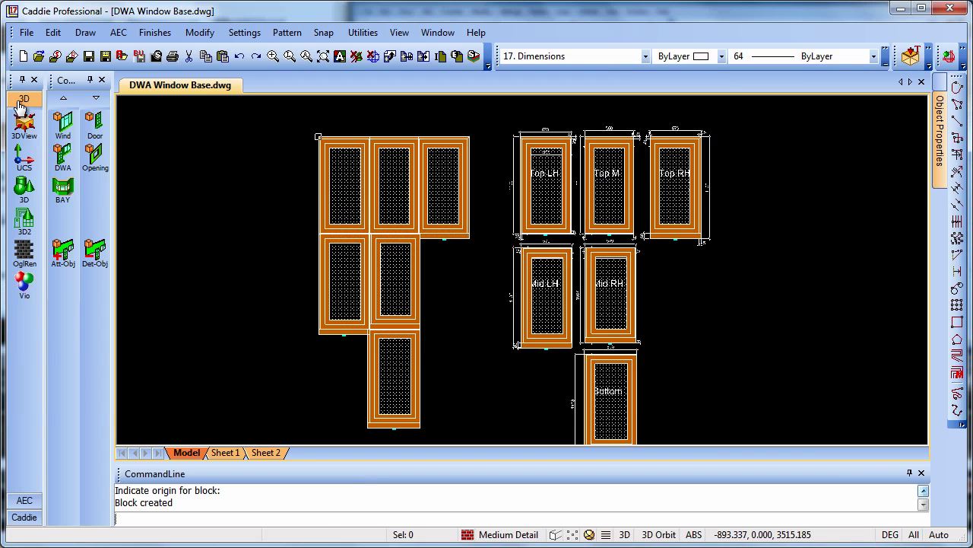
click(23, 157)
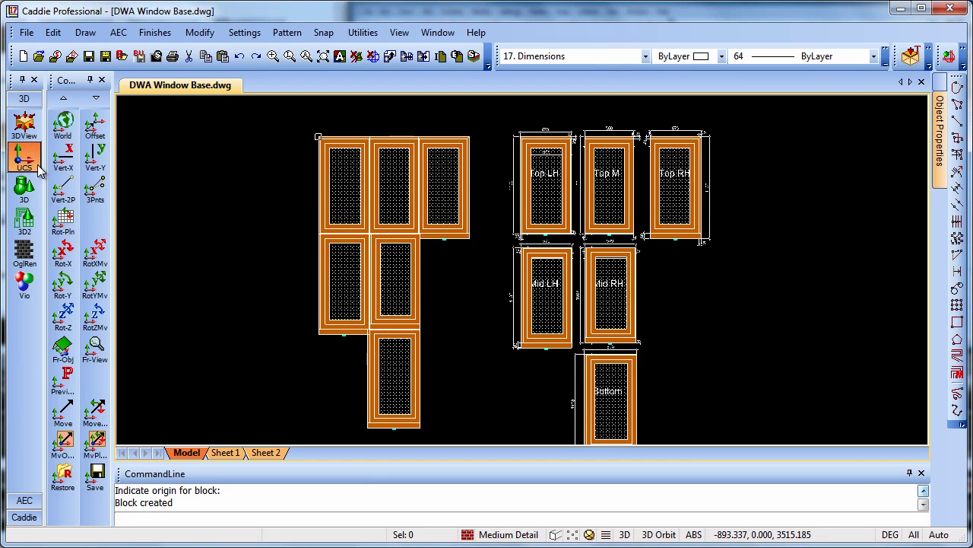
click(64, 125)
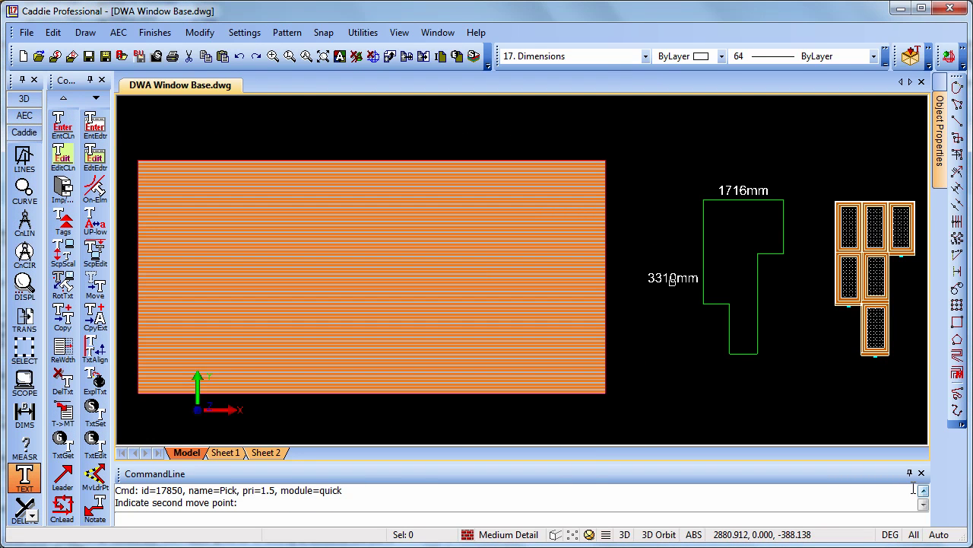
Make the T-shaped outline a profile definition 'DWA Profile', with origin at its bottom-left corner
click(787, 244)
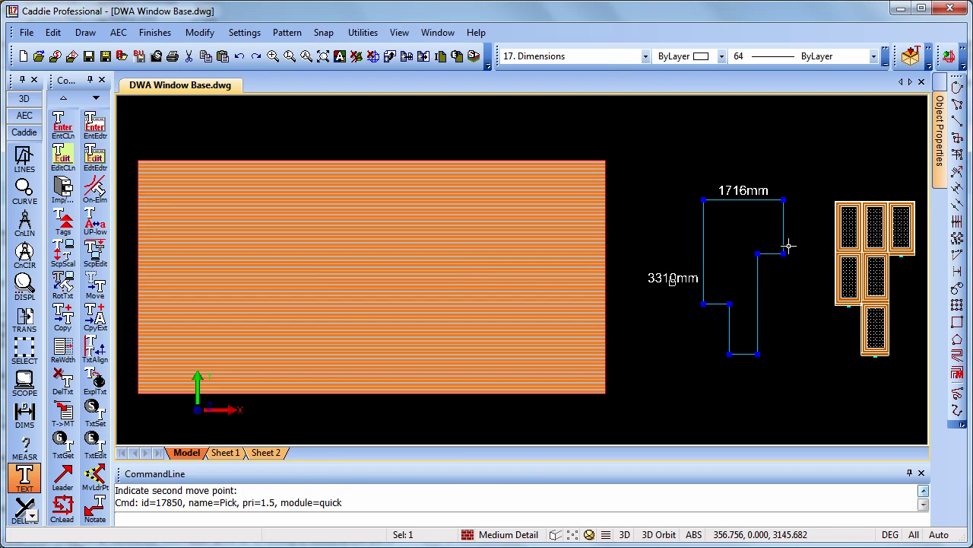
right_click(704, 236)
mouse_move(772, 421)
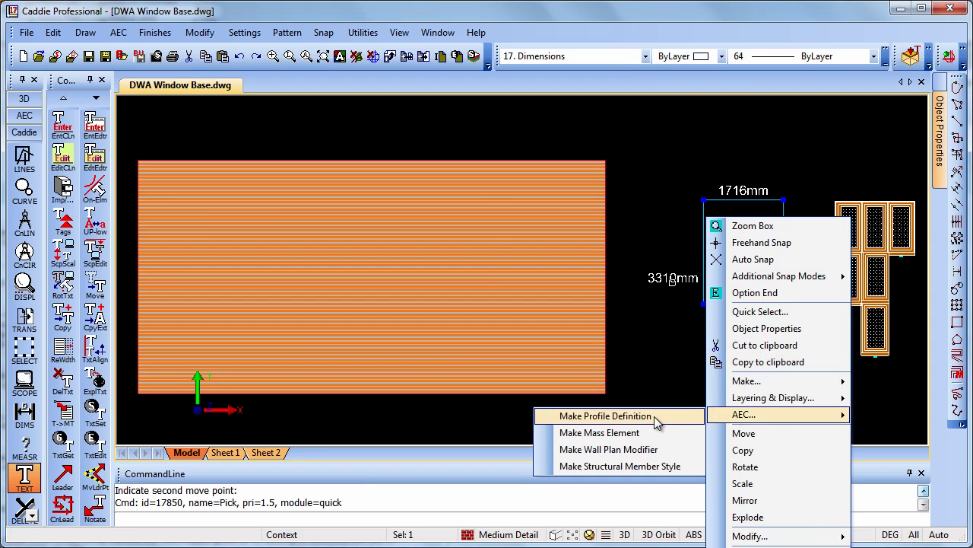
click(605, 416)
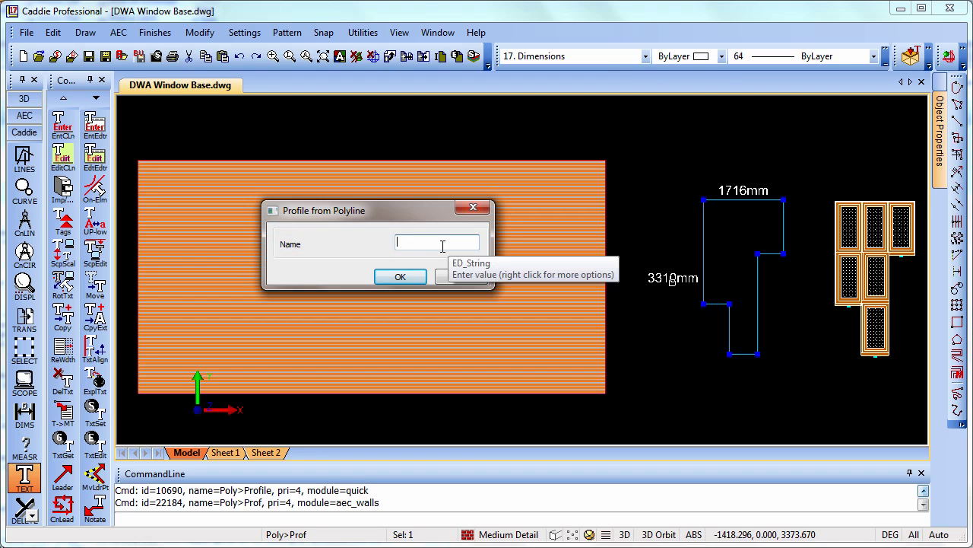
text(DWA Profile)
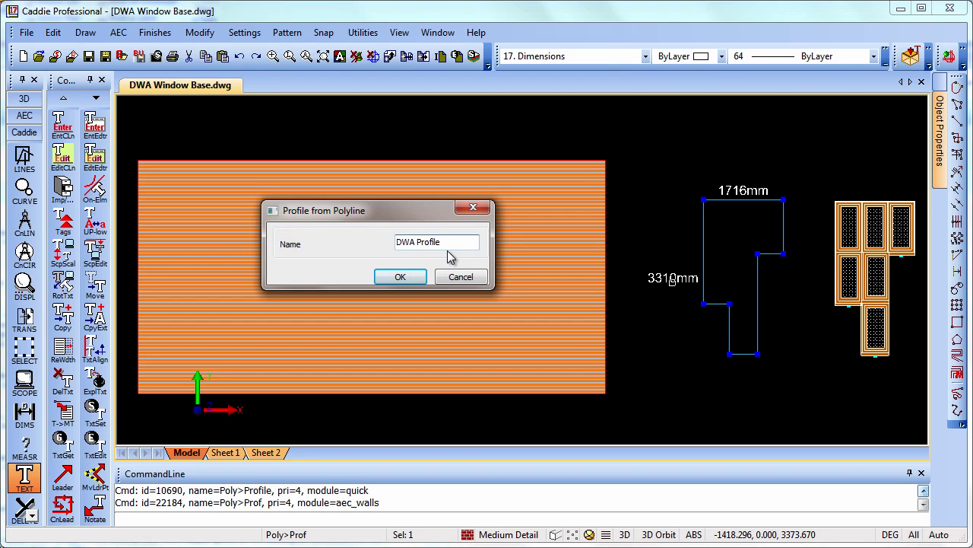
click(400, 277)
right_click(700, 374)
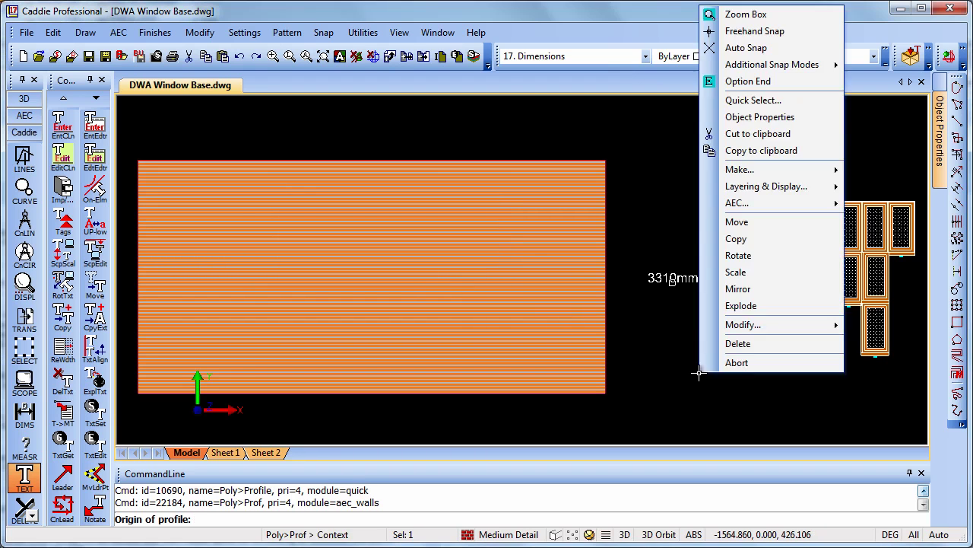
click(730, 48)
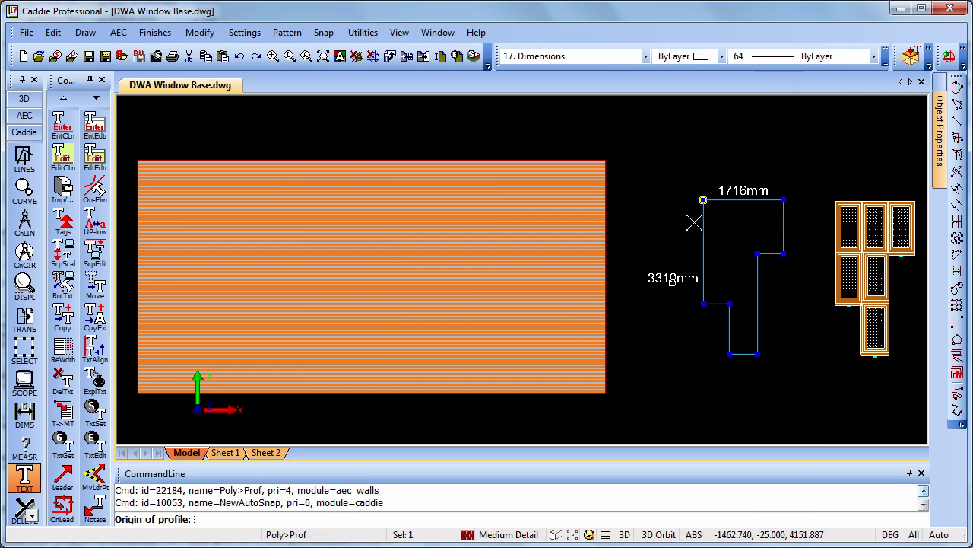
click(717, 349)
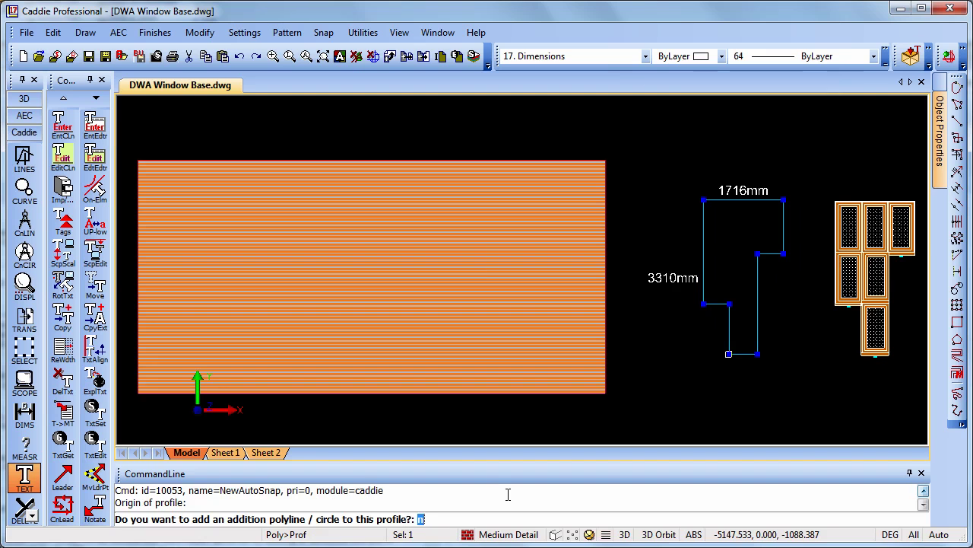
key(Return)
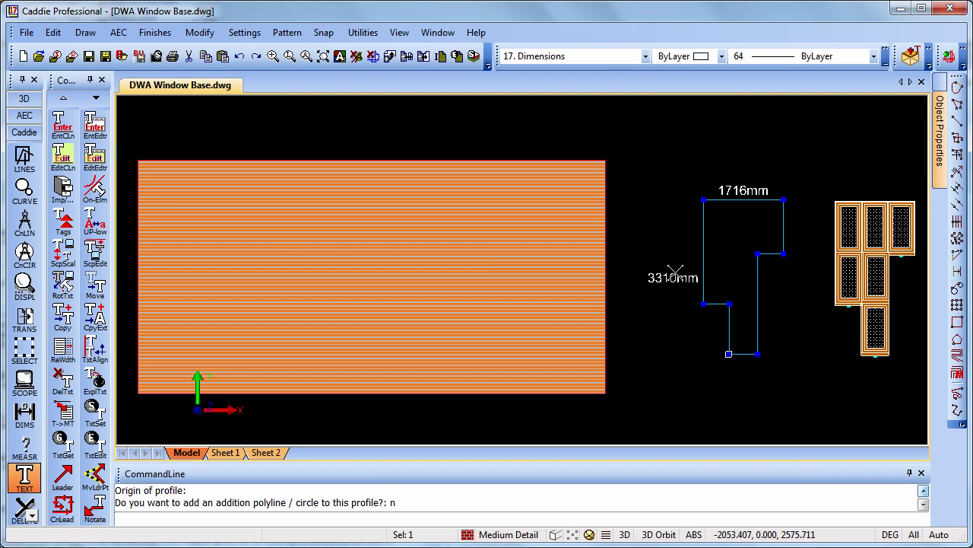
Start a new wall opening and set its custom profile to DWA Profile
click(25, 120)
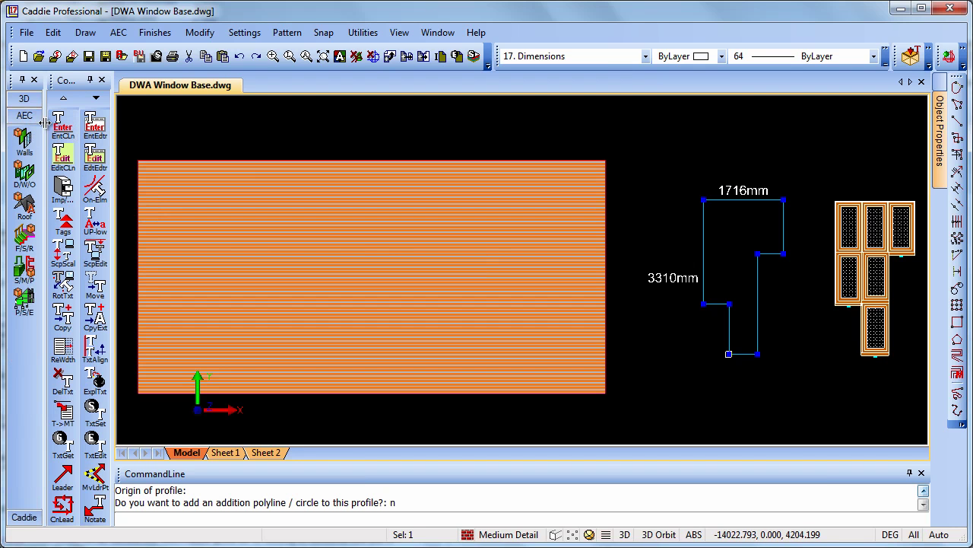
click(31, 175)
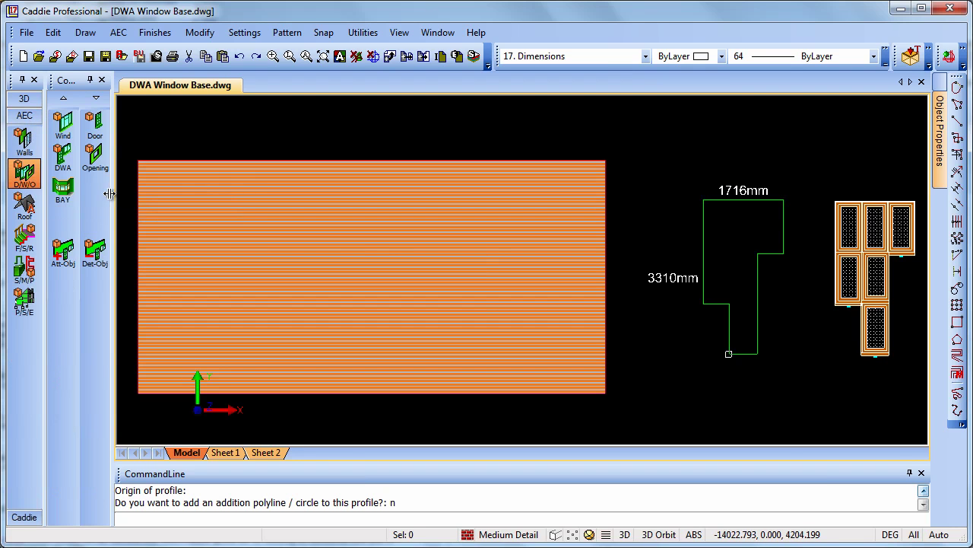
click(96, 156)
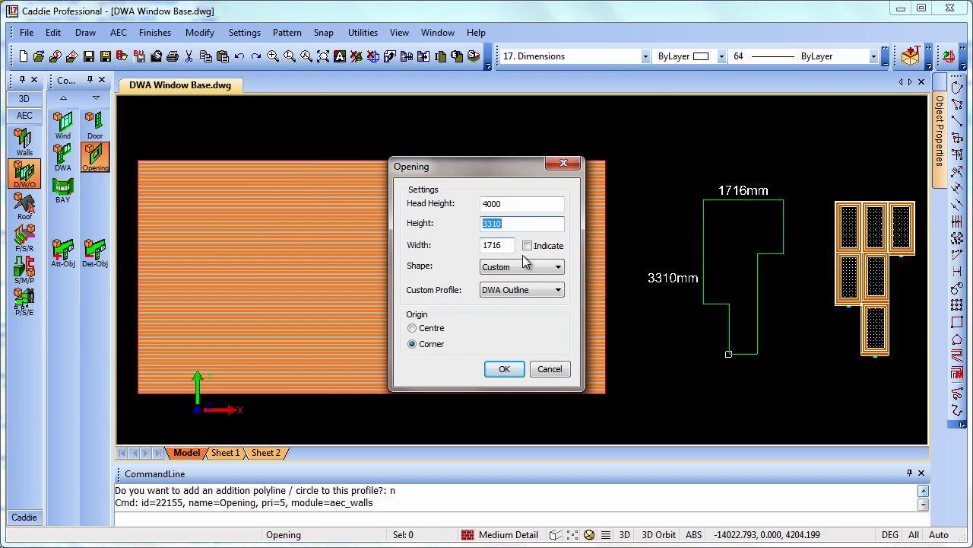
drag(511, 244, 483, 249)
click(526, 293)
click(517, 324)
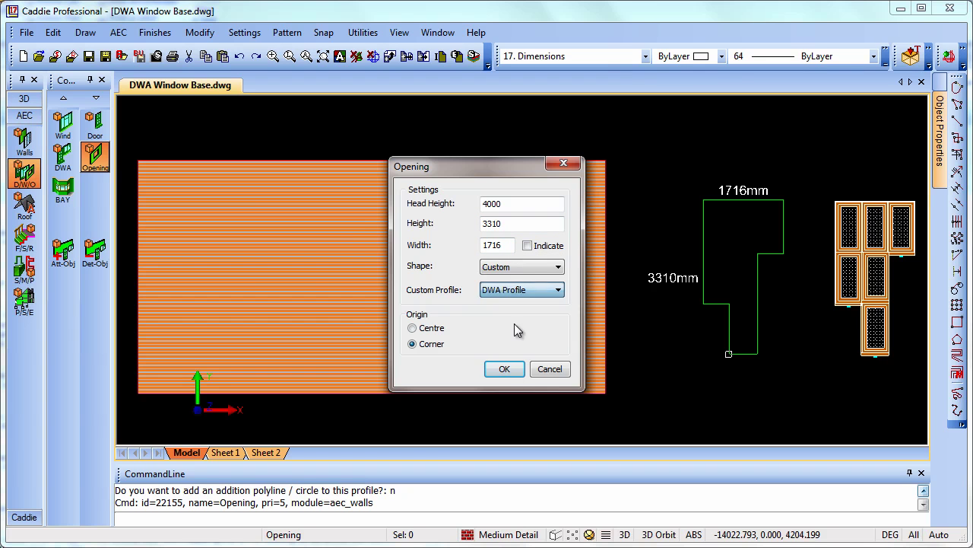
click(505, 370)
Cut the DWA Profile opening into the brick wall's lower left using freehand snap
right_click(267, 345)
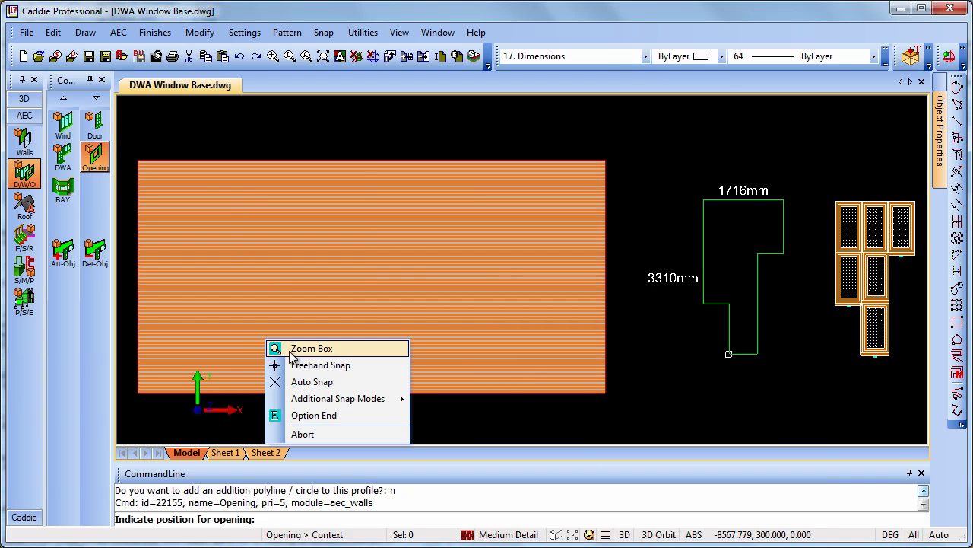
click(316, 363)
click(196, 361)
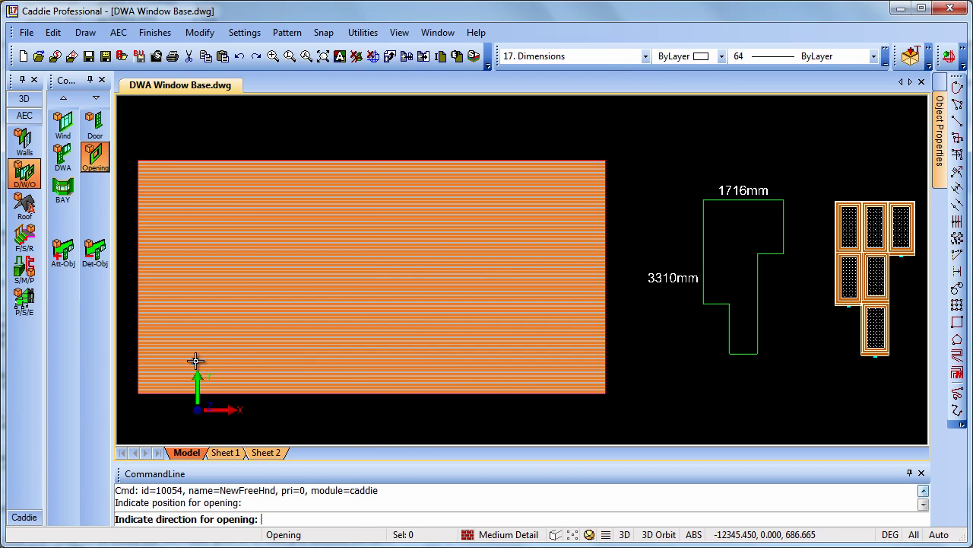
click(252, 354)
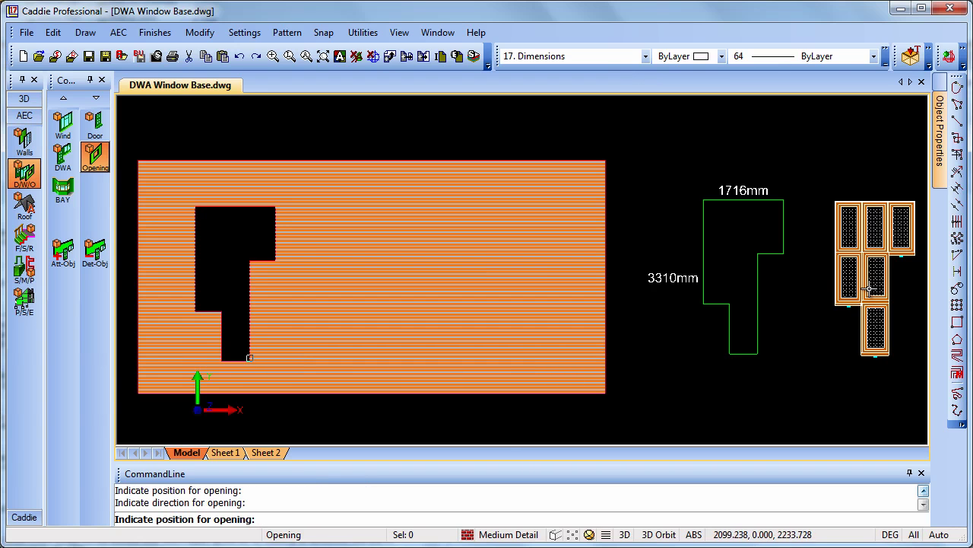
key(Escape)
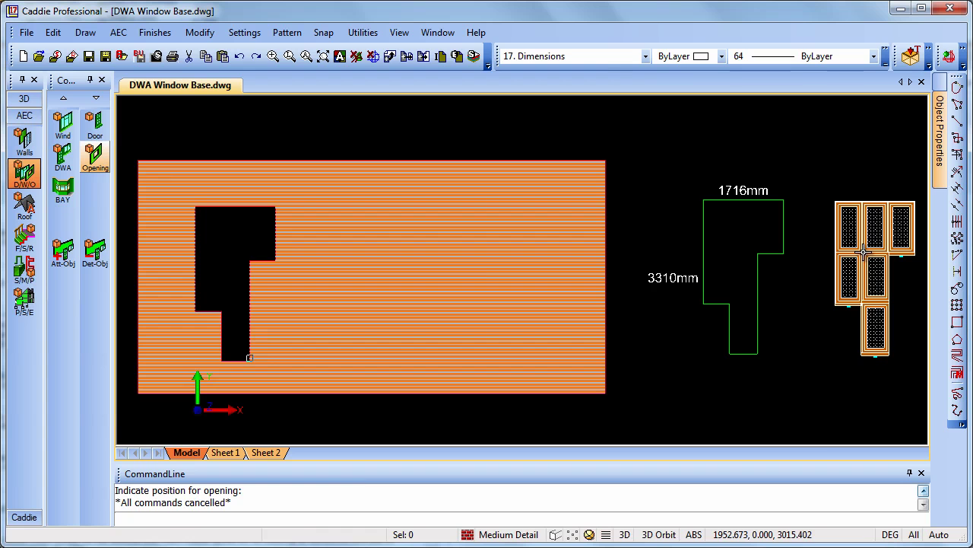
Copy the DWA 01 block by its top-left corner onto the T-shaped opening's top-left corner
click(863, 252)
right_click(840, 347)
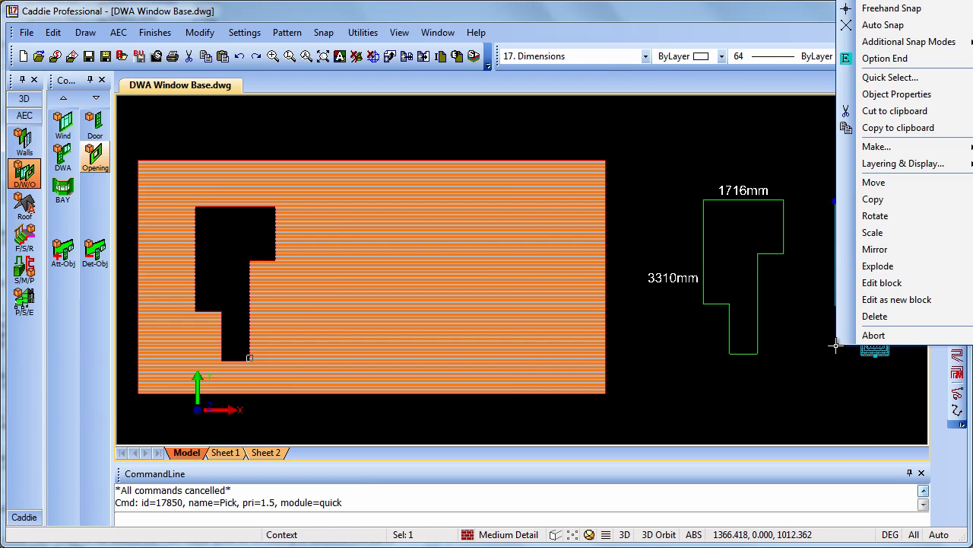
click(910, 206)
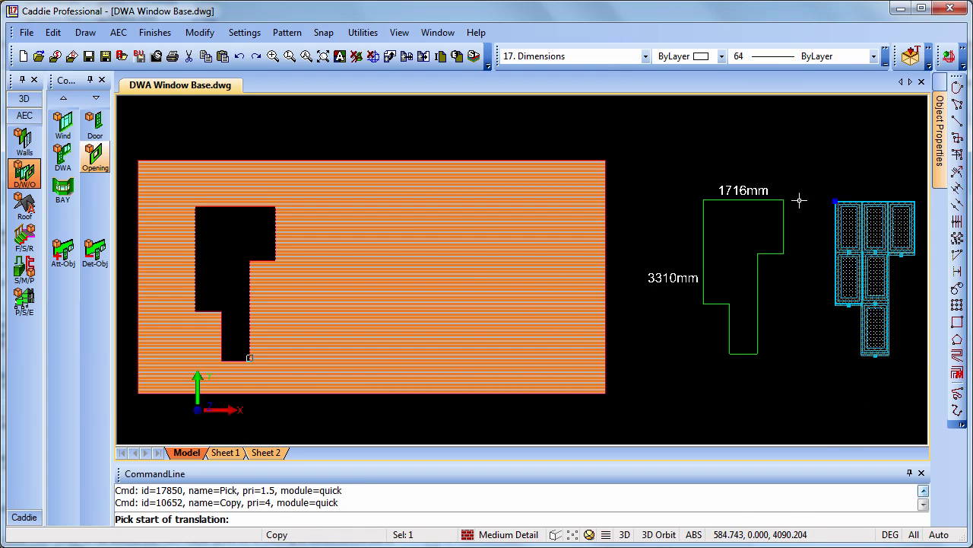
right_click(807, 178)
click(839, 218)
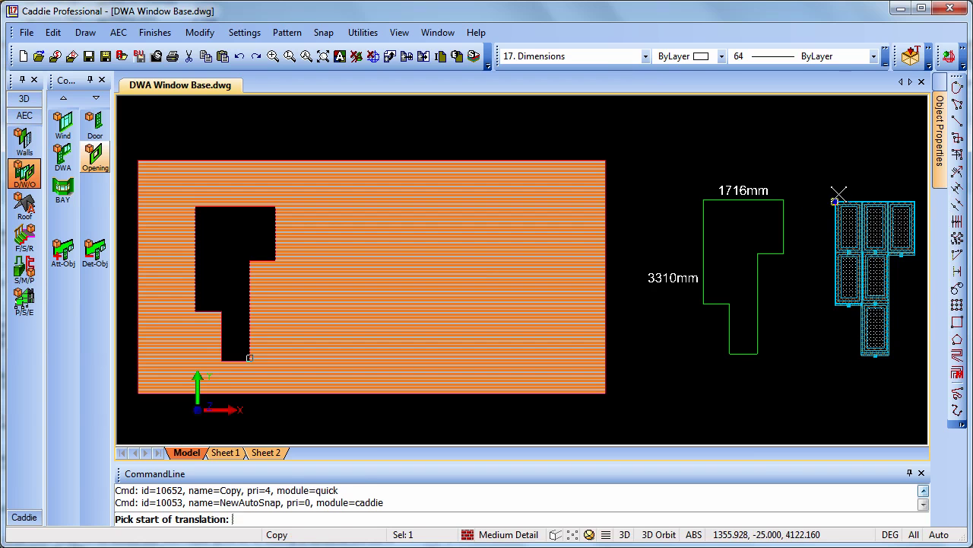
click(834, 196)
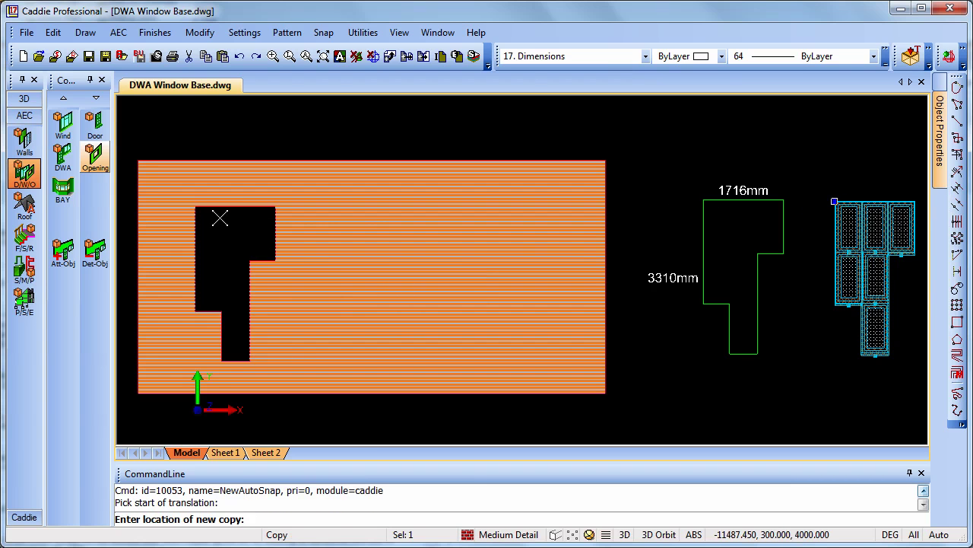
scroll(200, 208, up, 3)
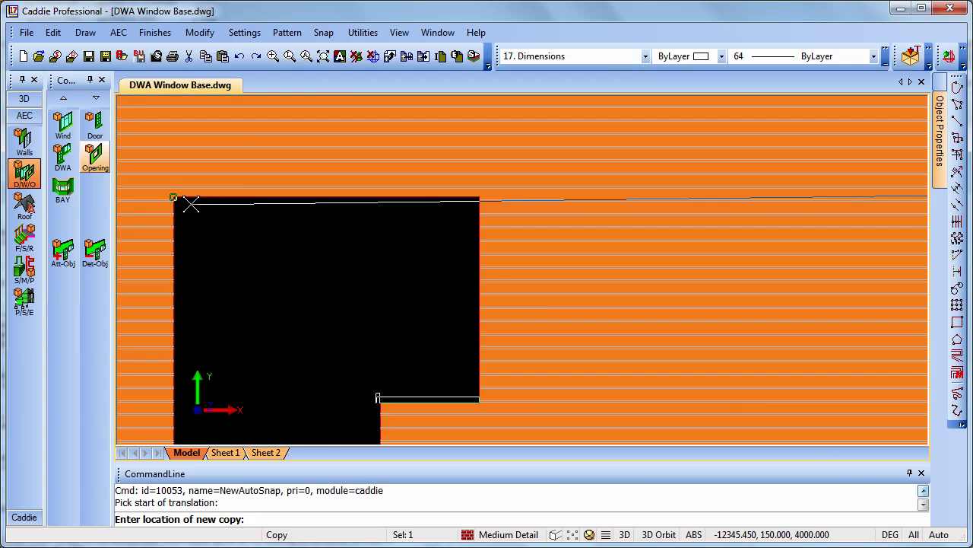
click(177, 201)
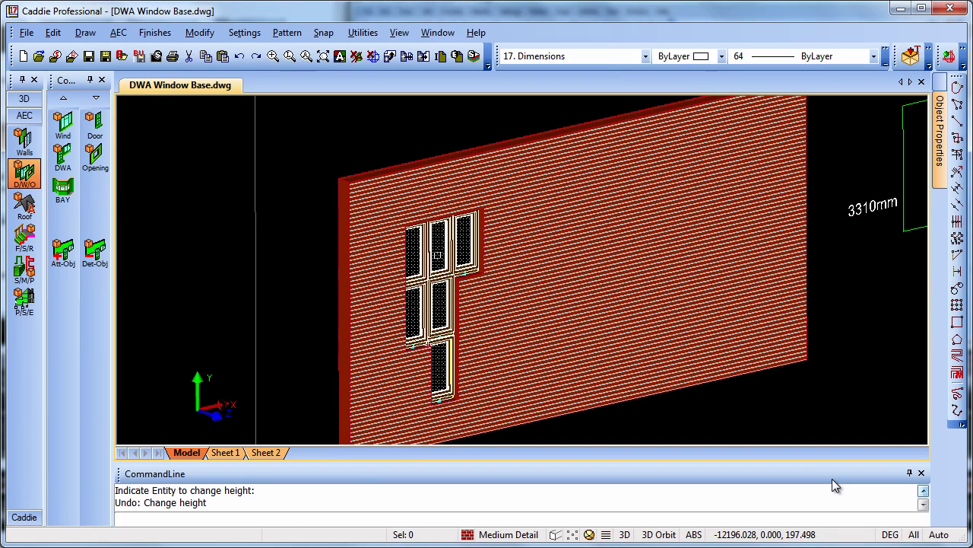
Move the DWA 01 window group by relative 0,0,50 to set it into the wall's thickness
scroll(457, 358, up, 2)
click(451, 320)
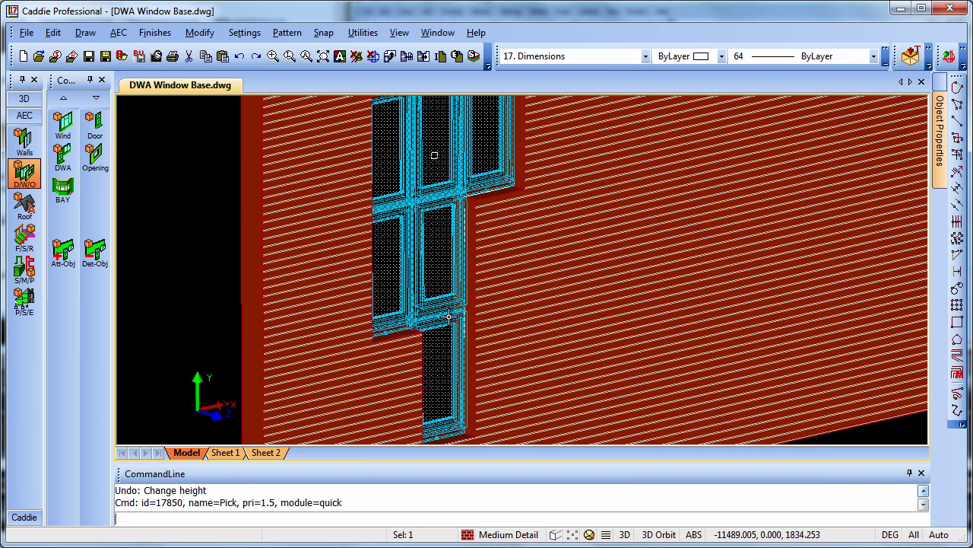
click(694, 536)
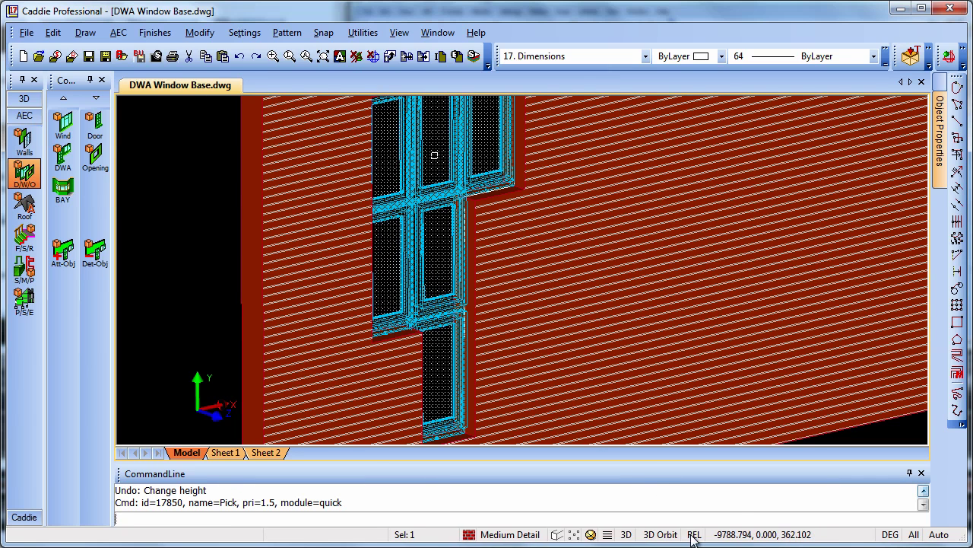
right_click(434, 343)
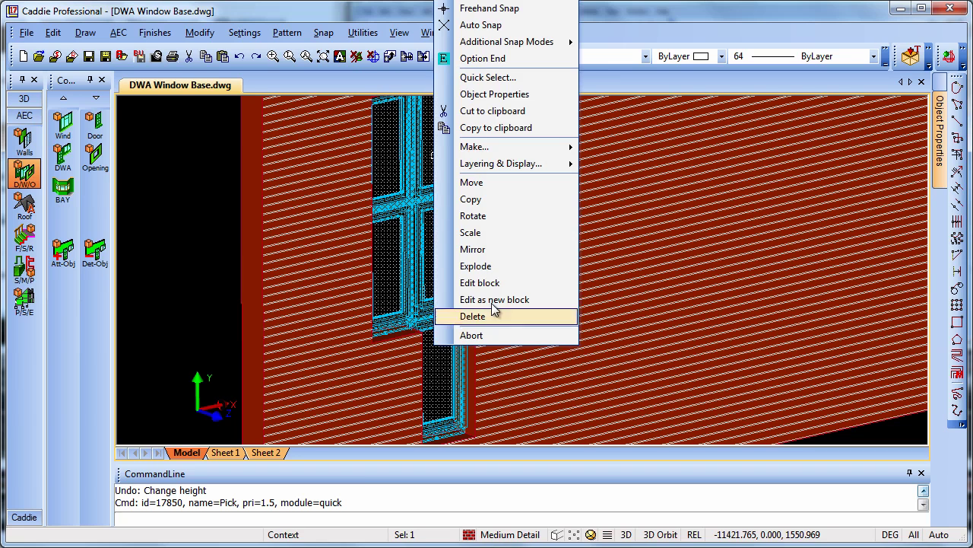
click(491, 184)
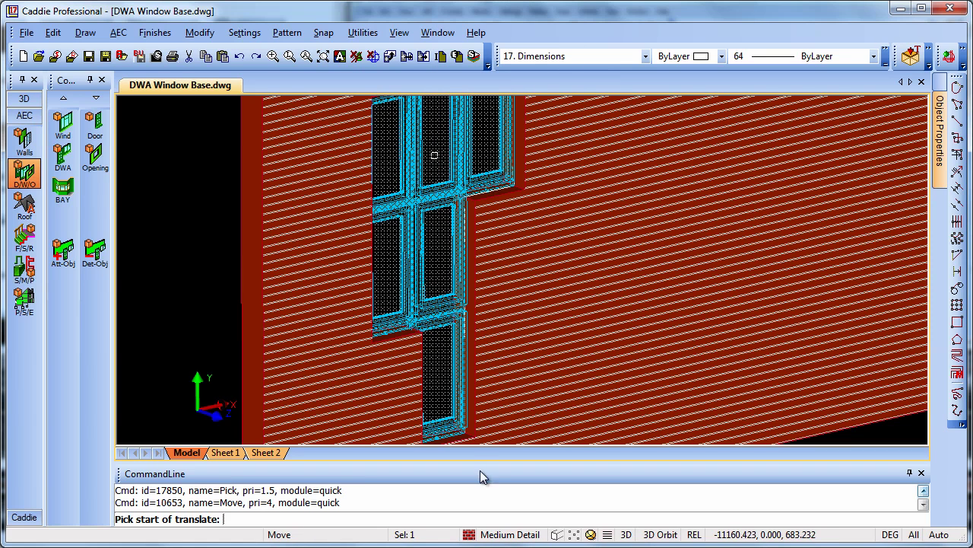
click(498, 423)
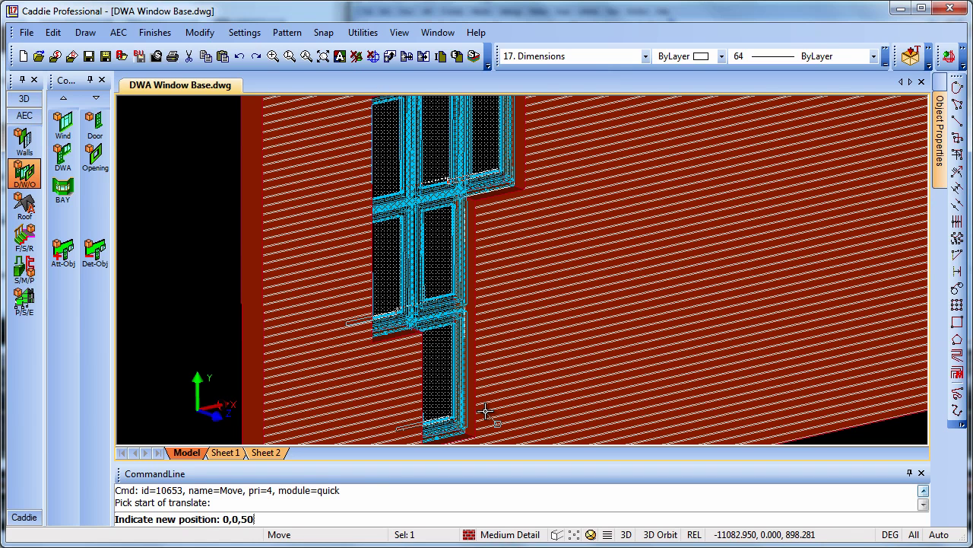
key(Return)
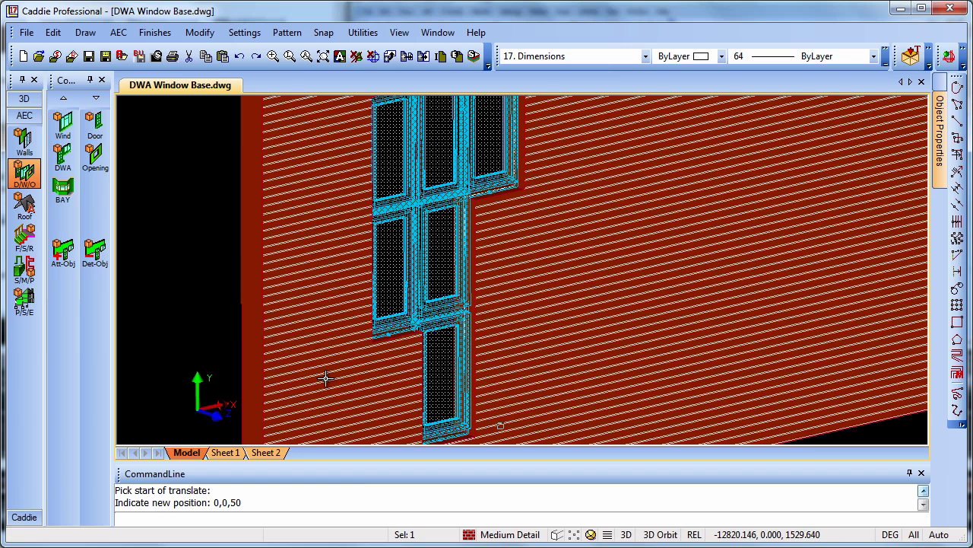
key(Escape)
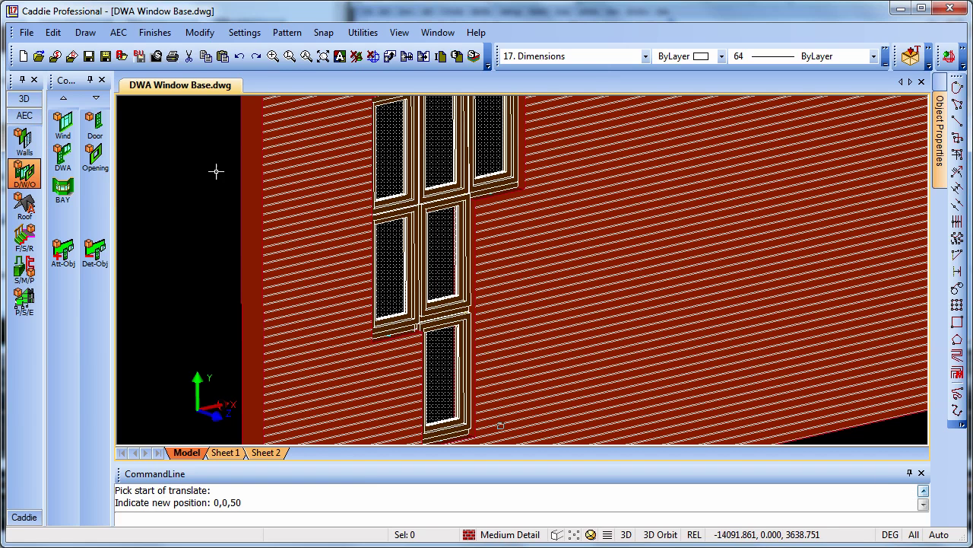
Reset the coordinate system to World and switch to Top View
click(24, 100)
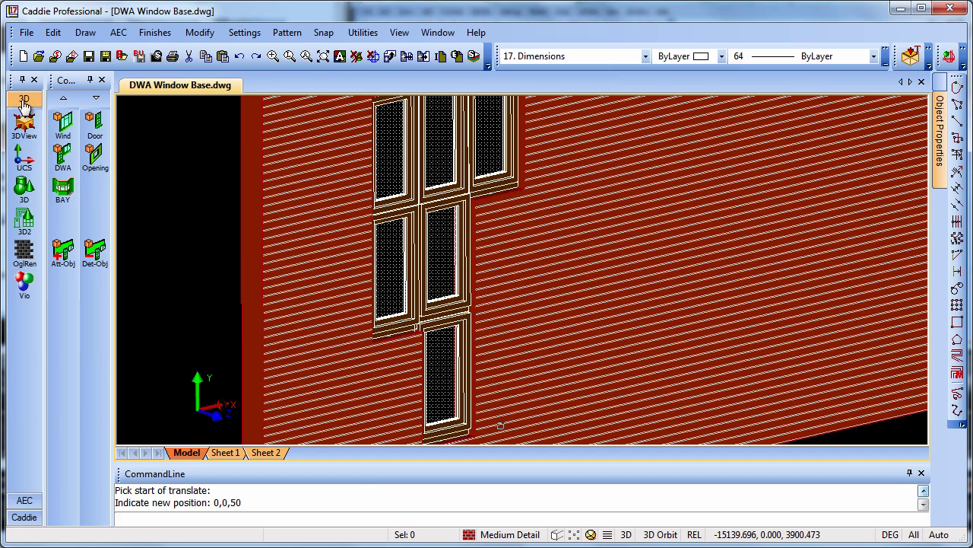
click(23, 159)
click(65, 126)
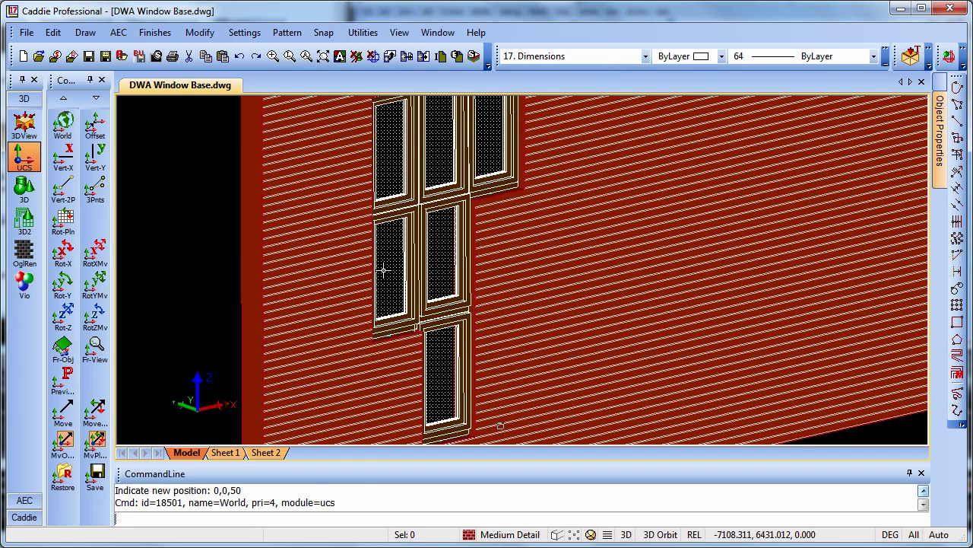
scroll(384, 270, down, 5)
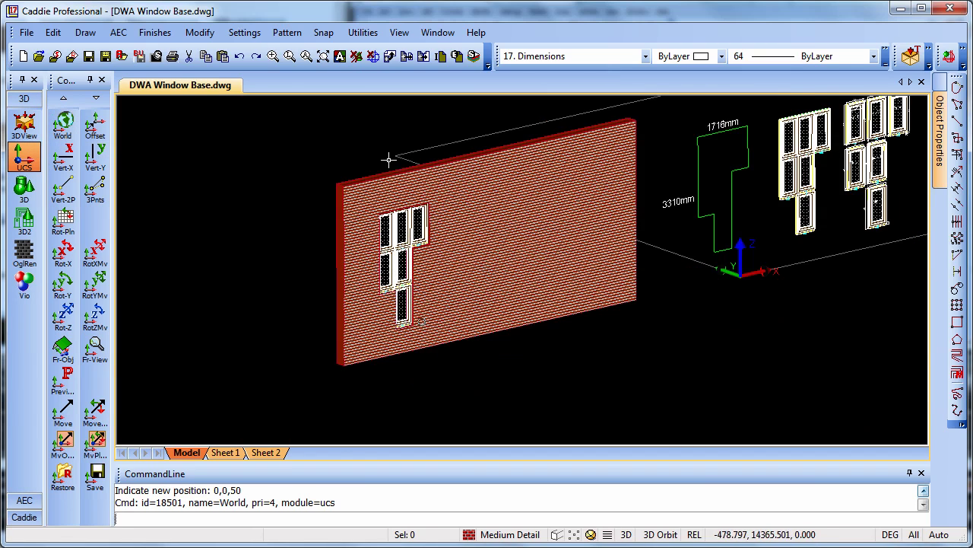
click(399, 32)
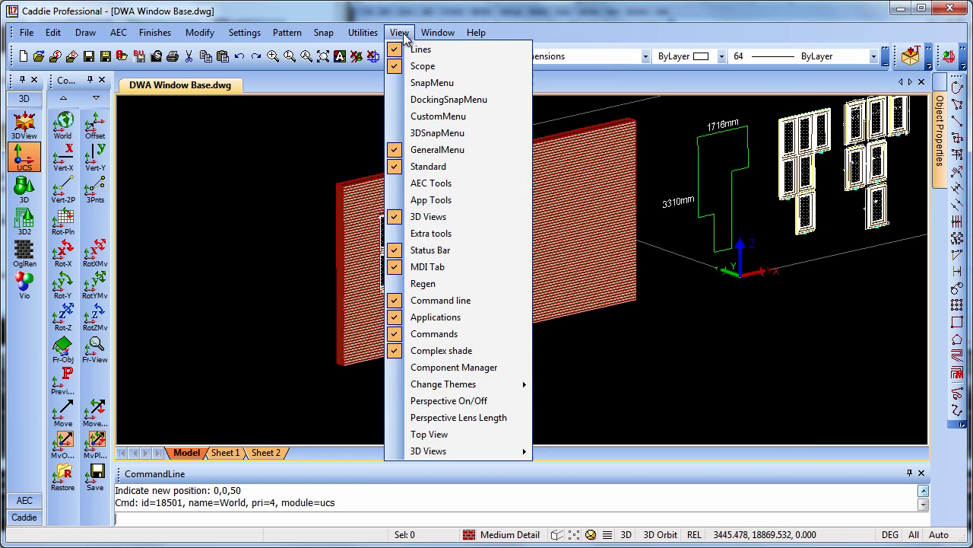
click(452, 437)
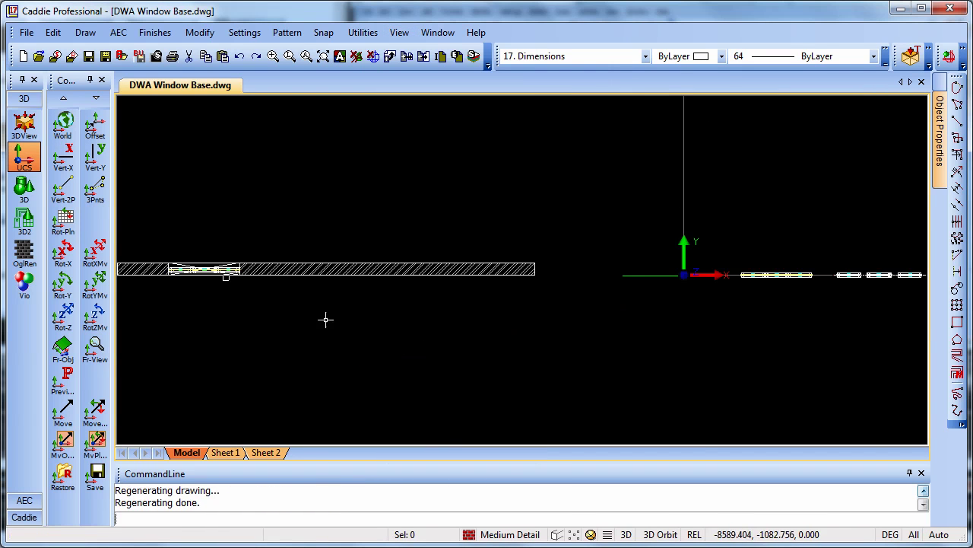
scroll(225, 278, up, 2)
scroll(232, 278, down, 4)
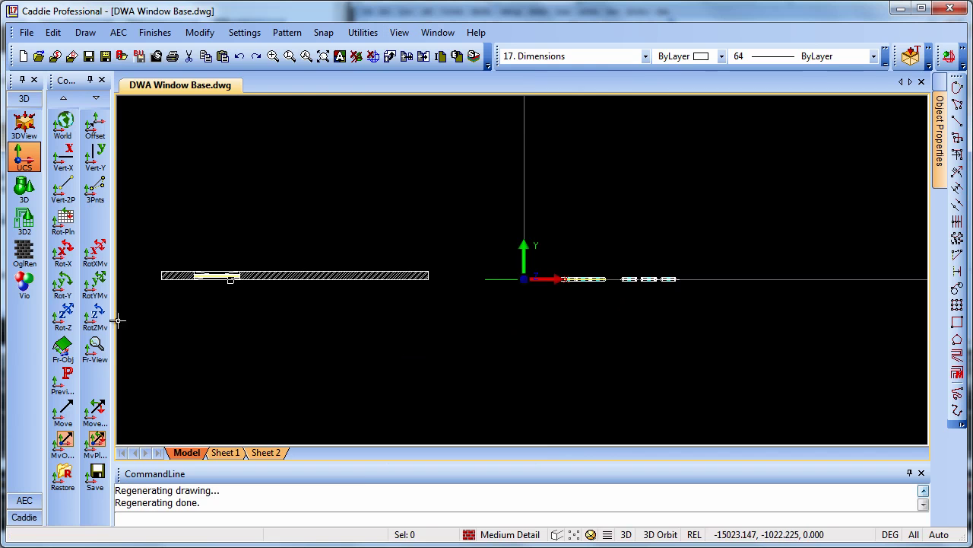
Draw a section-line-only vertical section through the window and place it above the plan
click(24, 500)
click(25, 300)
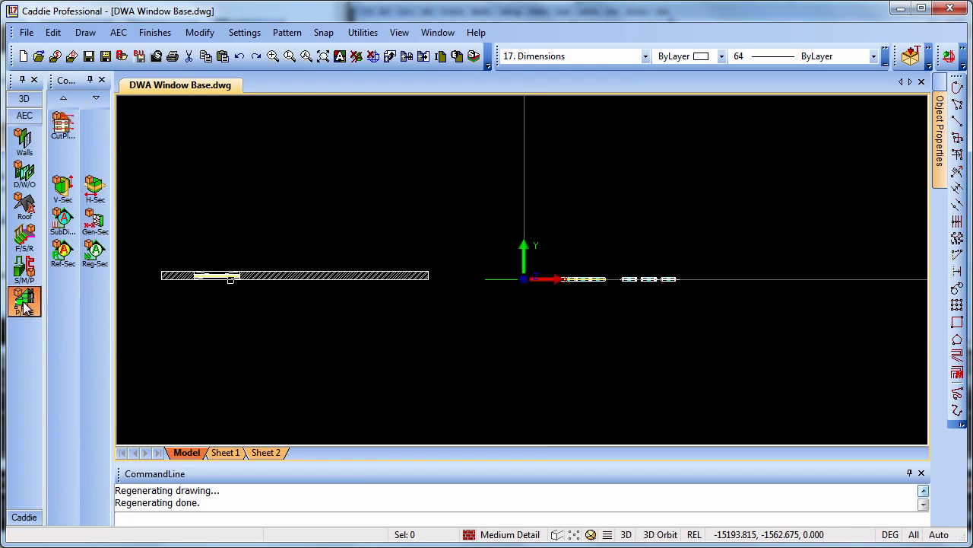
click(60, 189)
click(114, 211)
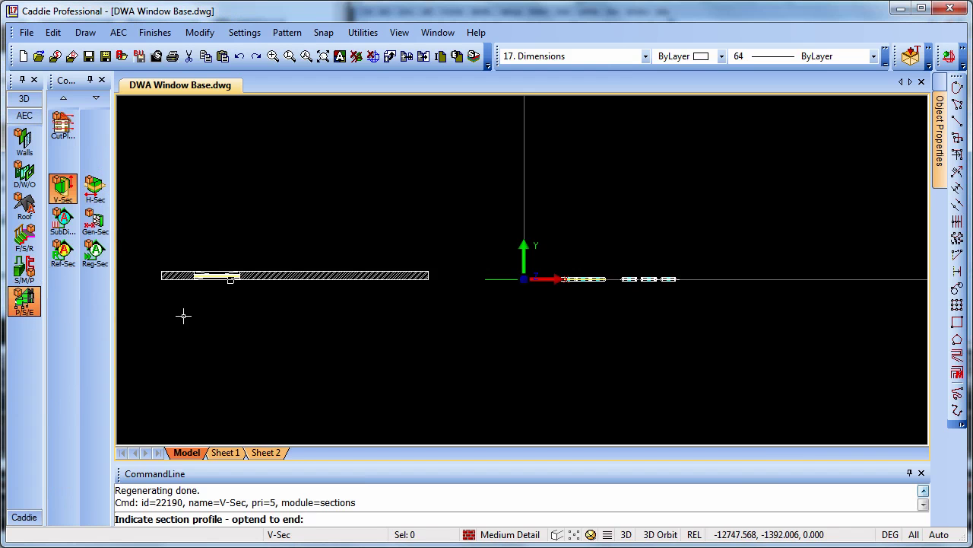
click(215, 315)
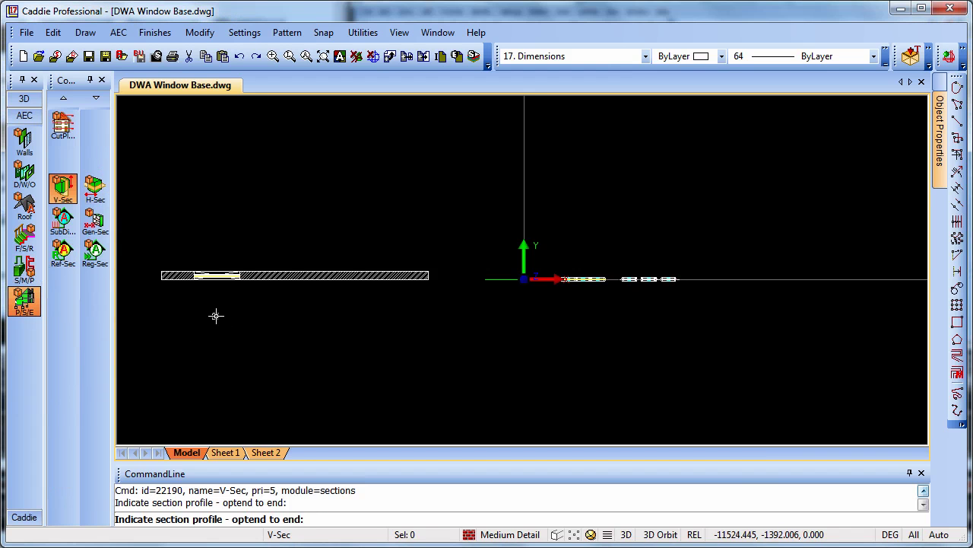
click(219, 240)
right_click(217, 239)
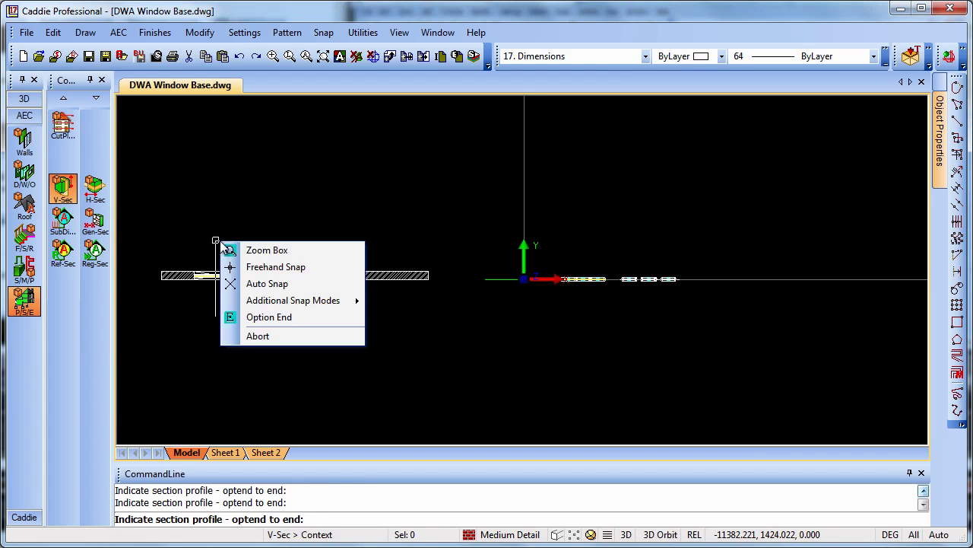
click(281, 313)
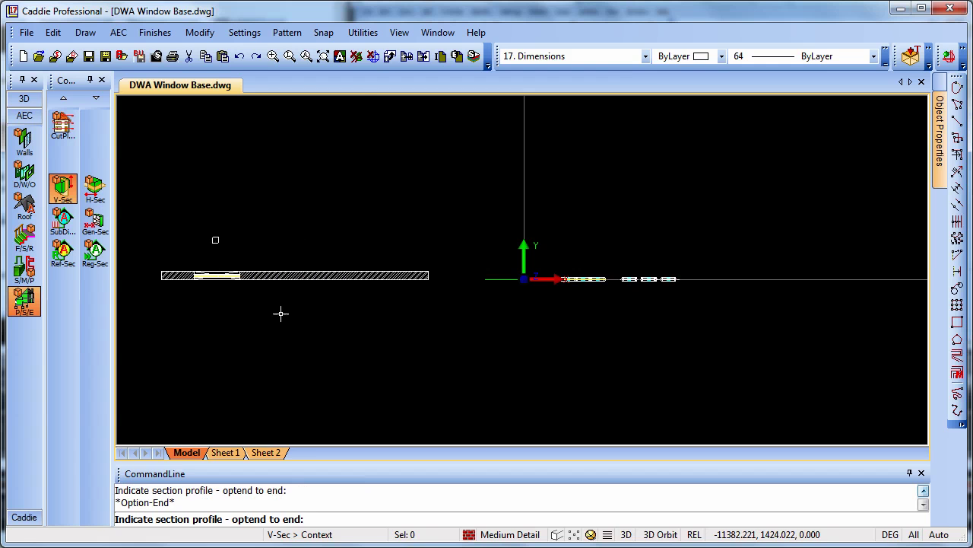
click(181, 281)
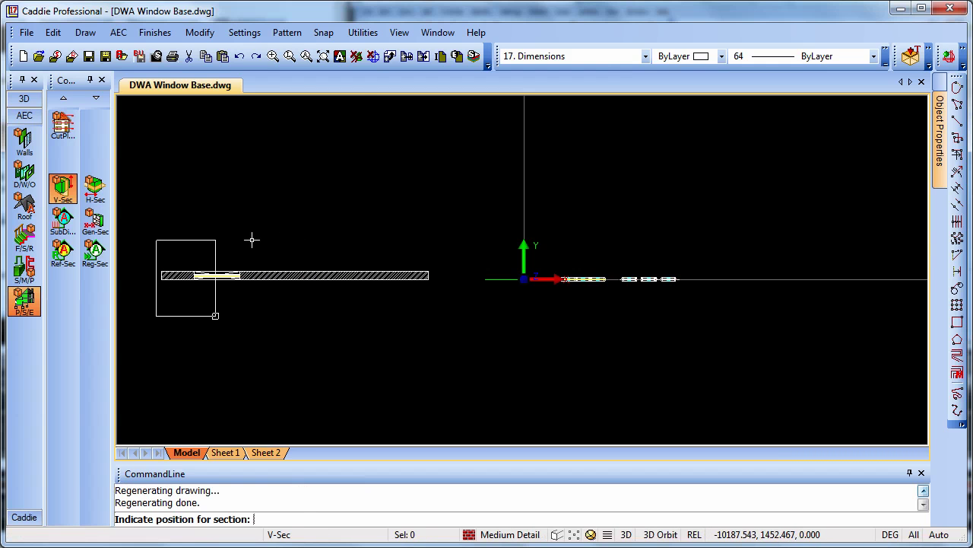
click(306, 152)
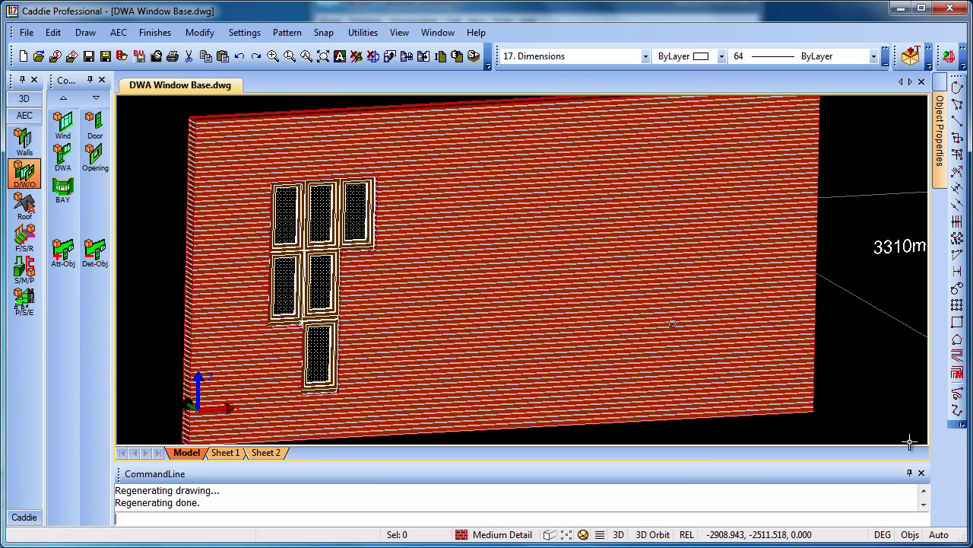
Place two custom DWA Profile openings, 1716 wide and 3310 high, side by side right of the windows
click(94, 158)
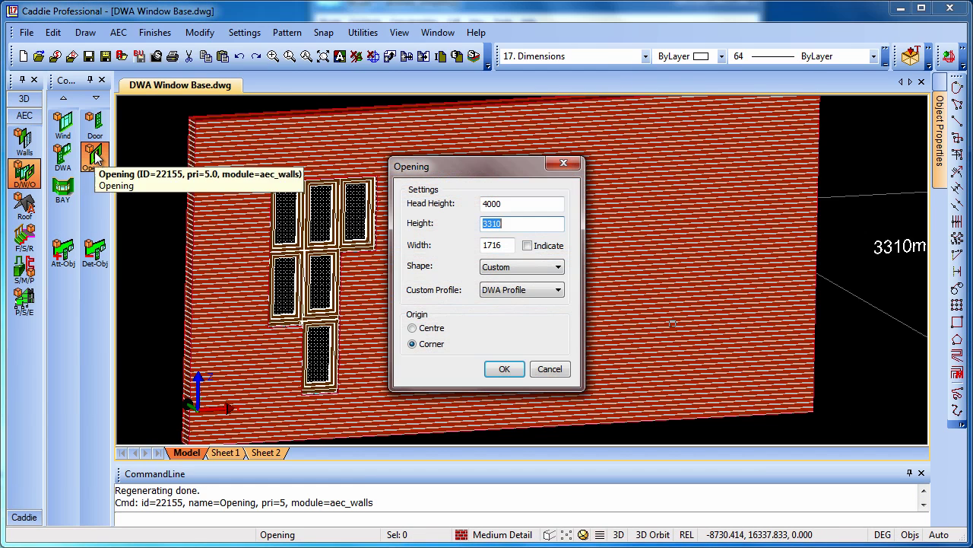
click(508, 367)
click(462, 424)
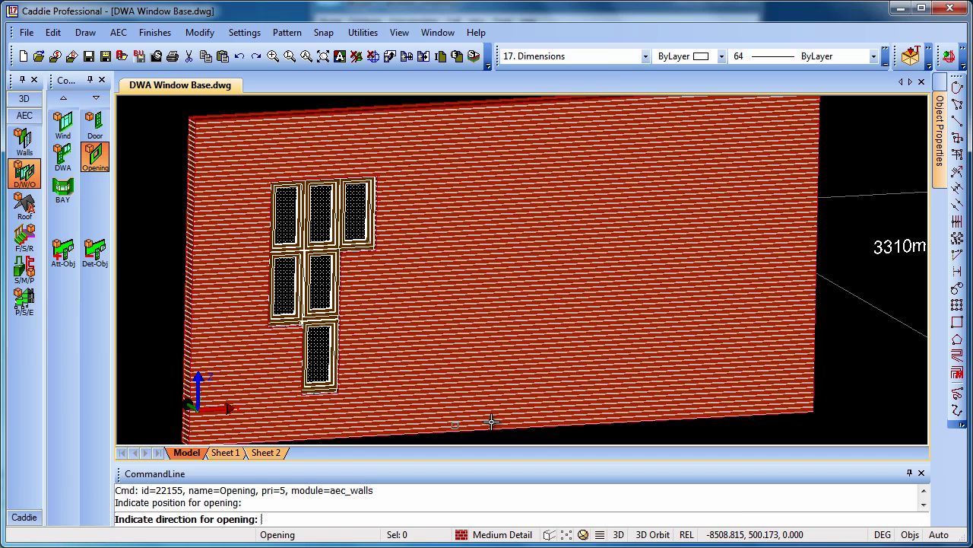
click(491, 423)
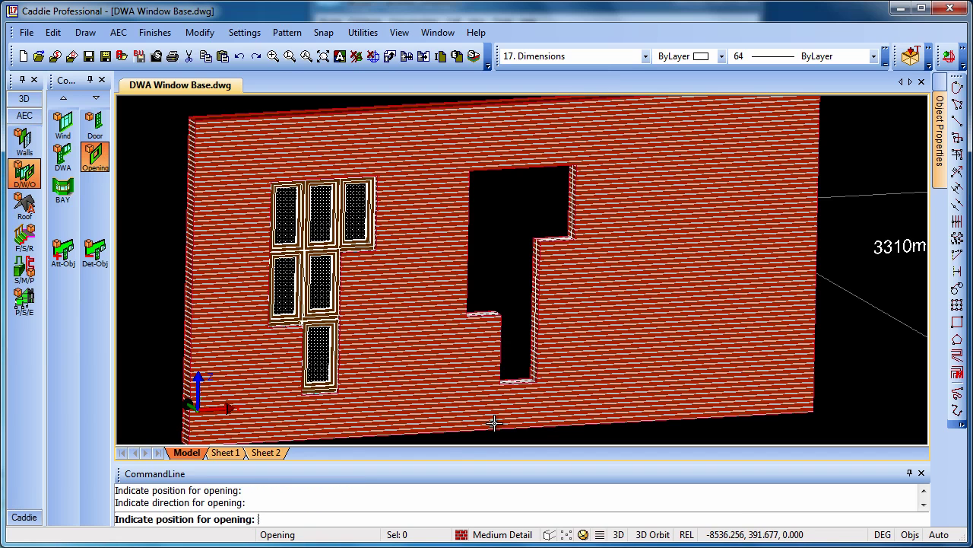
click(601, 423)
click(613, 422)
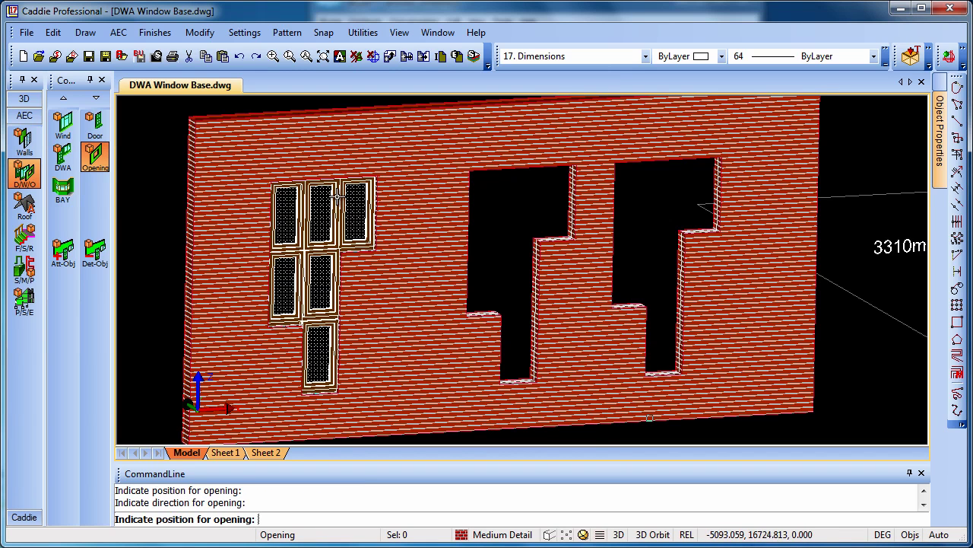
Start copying the T-shaped window group, with Auto Snap on, from its bottom corner
key(Escape)
click(312, 209)
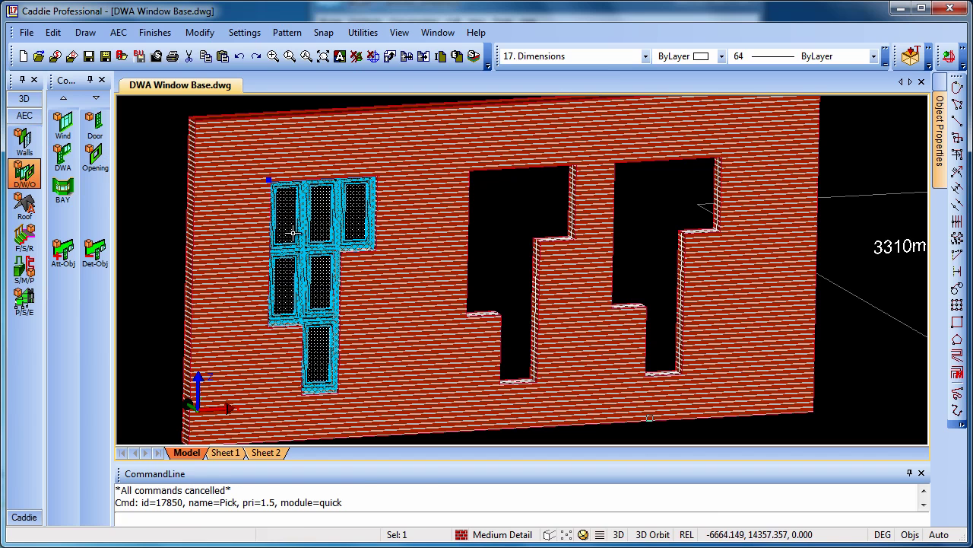
right_click(294, 223)
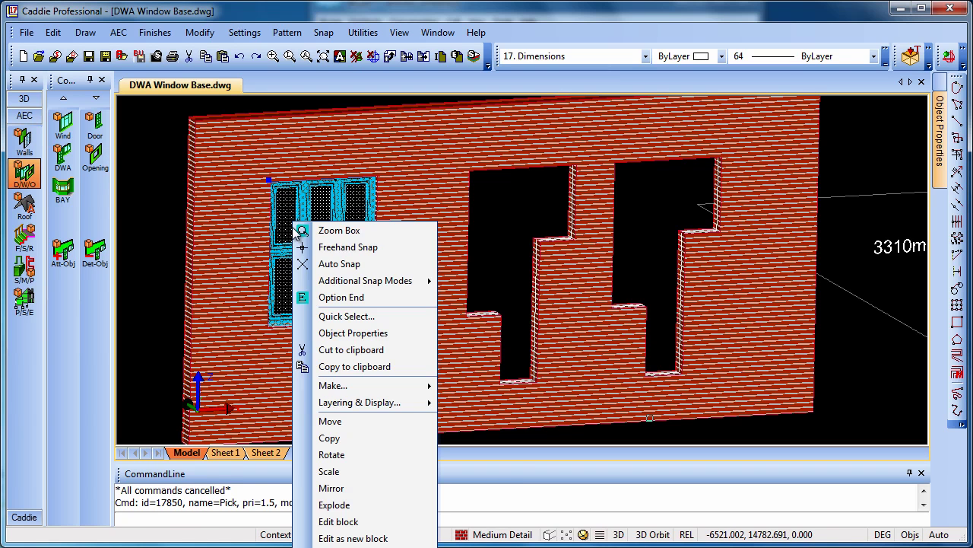
click(348, 438)
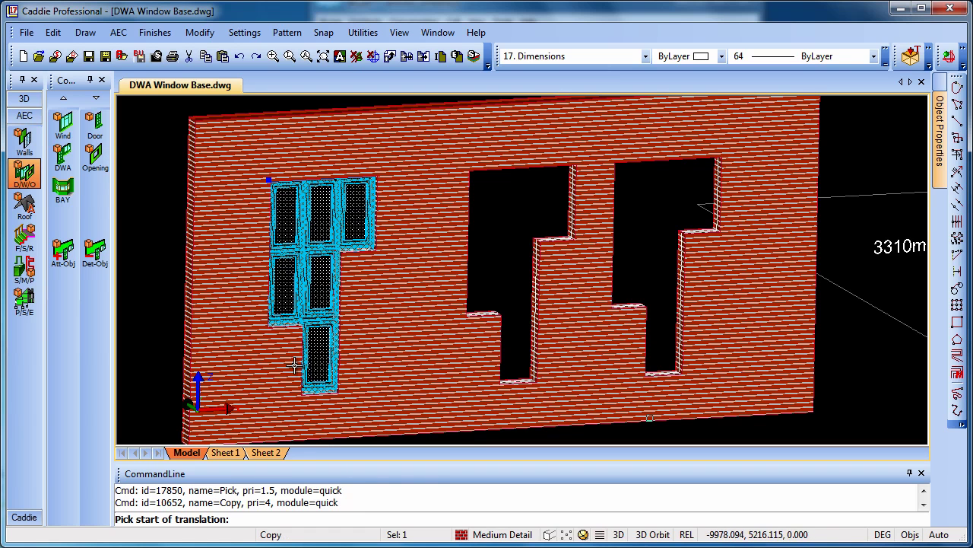
scroll(296, 407, up, 5)
right_click(318, 356)
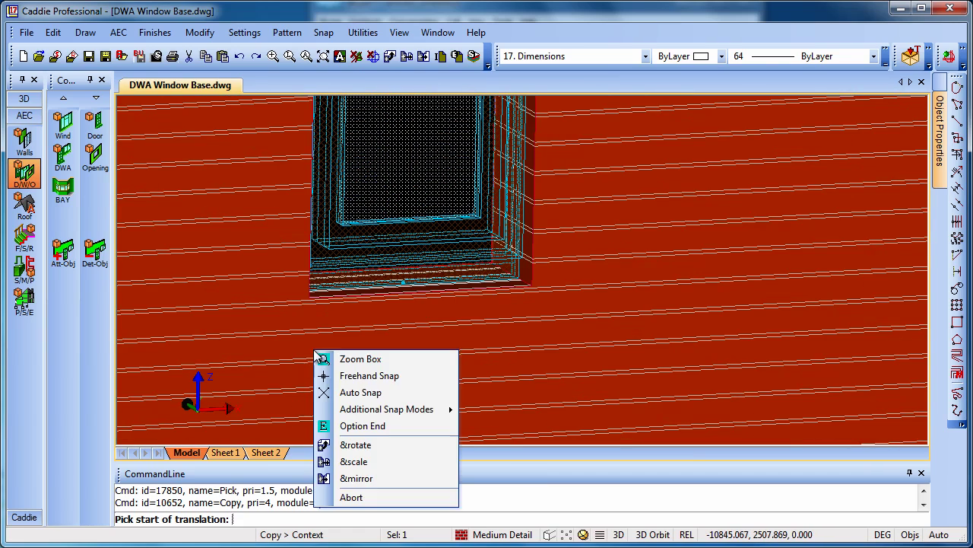
click(359, 392)
click(318, 307)
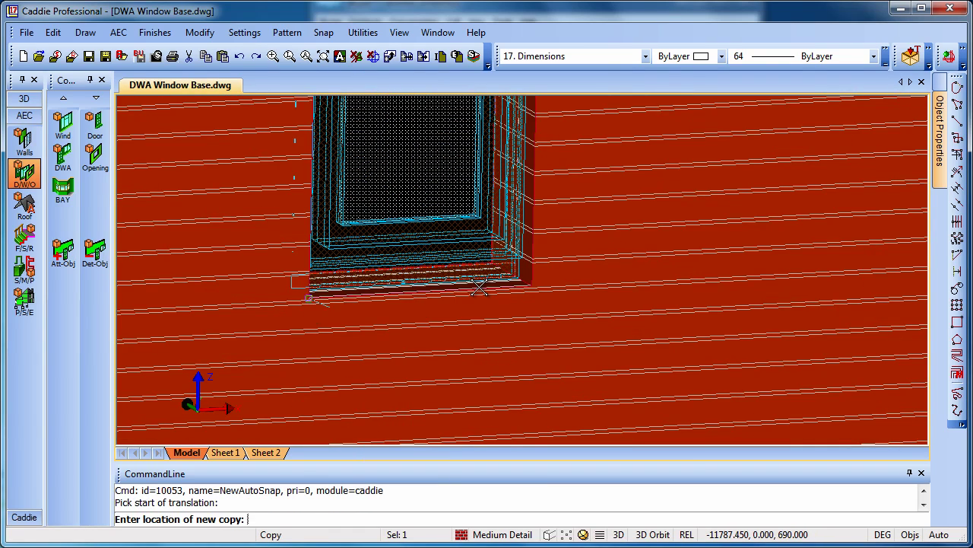
Place window group copies at the matching corners of the left and right new openings
scroll(641, 261, down, 5)
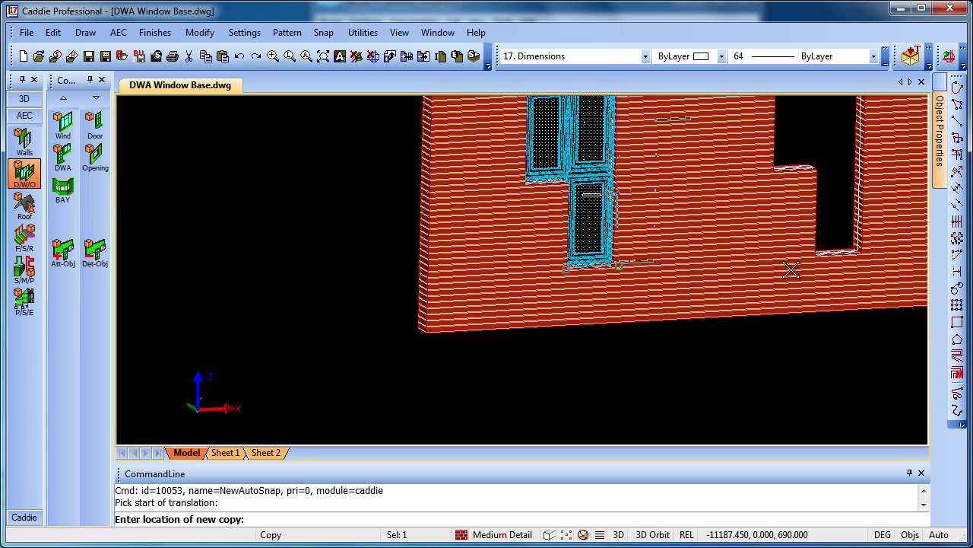
scroll(785, 271, up, 4)
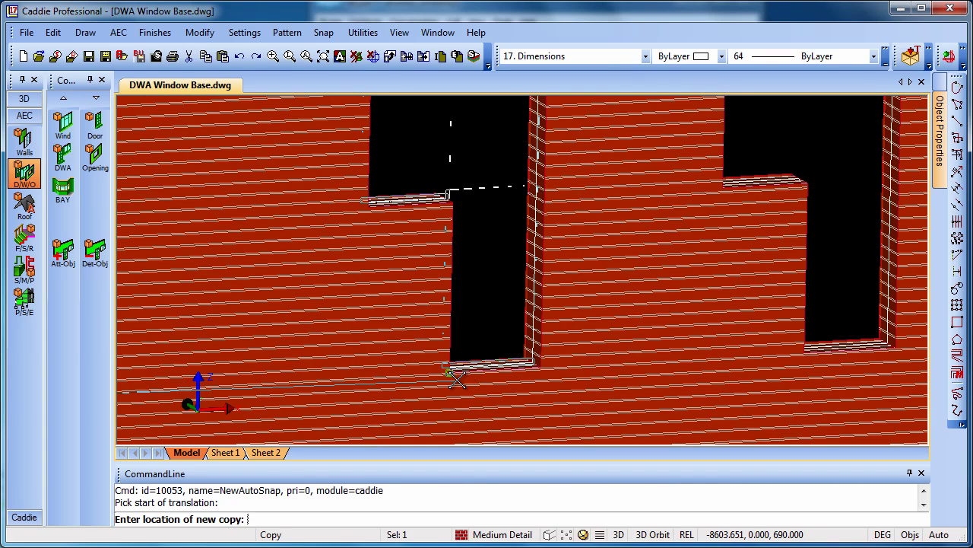
click(457, 380)
click(802, 359)
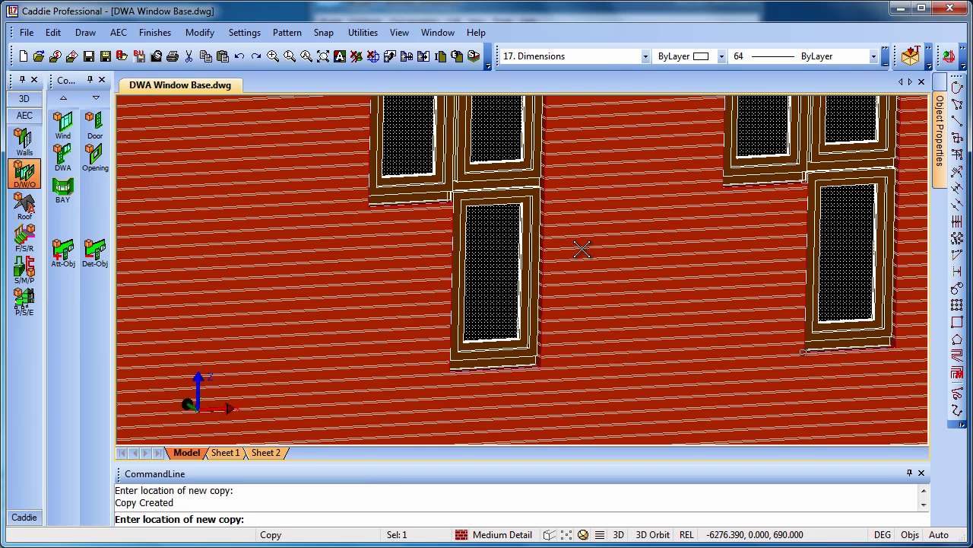
scroll(556, 241, down, 2)
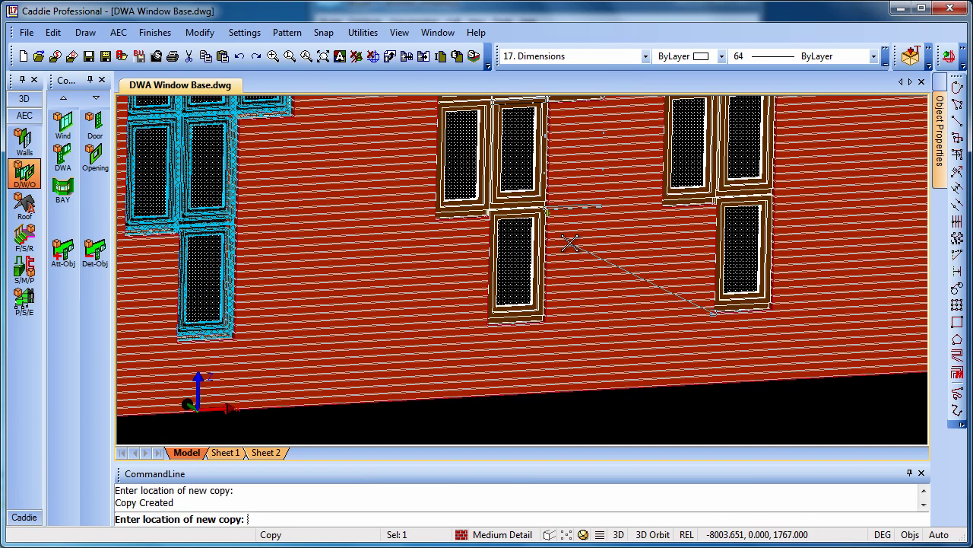
key(Escape)
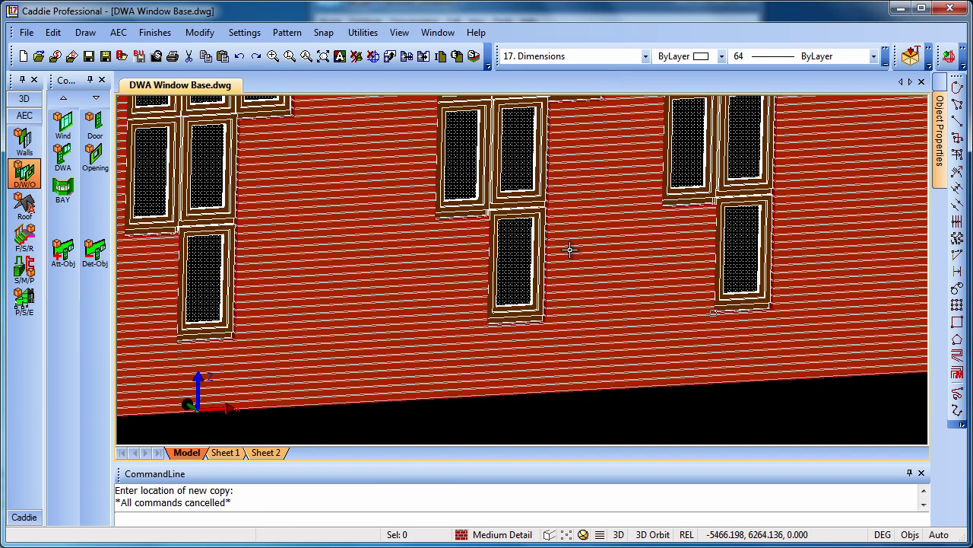
scroll(567, 243, down, 3)
scroll(536, 242, down, 4)
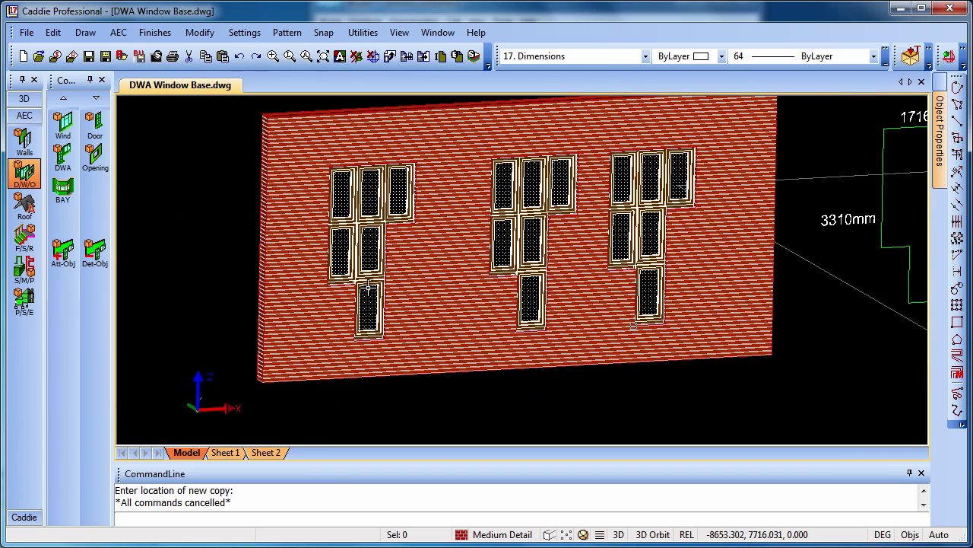
Create a quick vertical section along the windowed wall and place the section view beside it
click(25, 301)
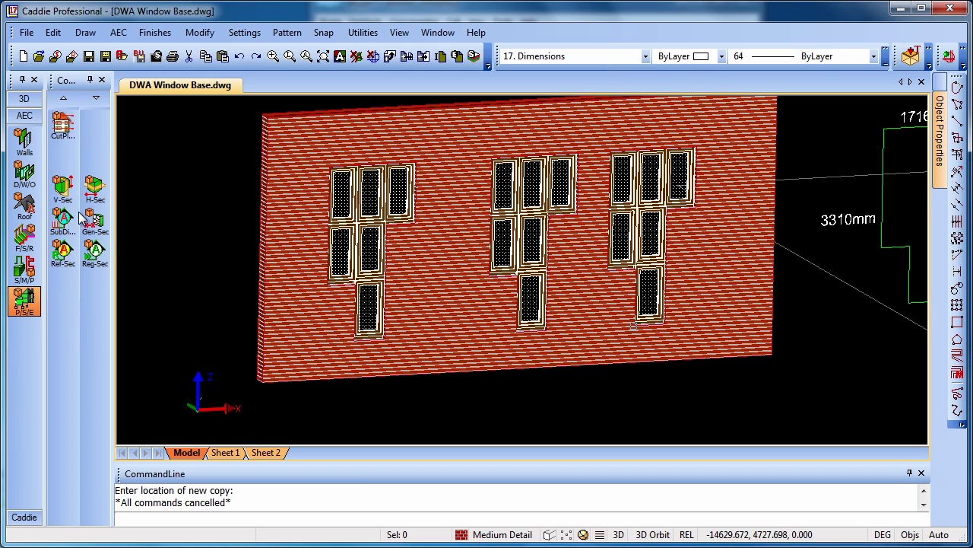
click(64, 187)
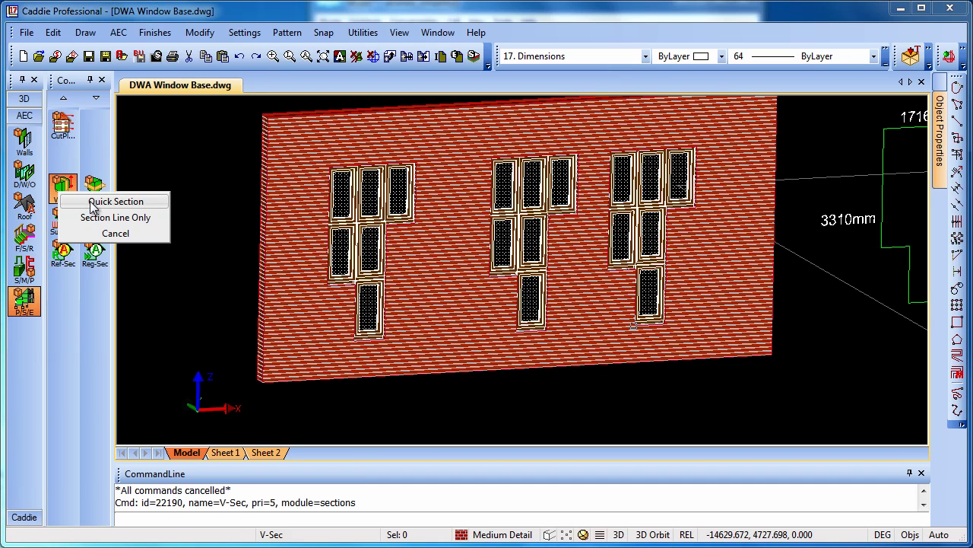
click(92, 204)
click(247, 428)
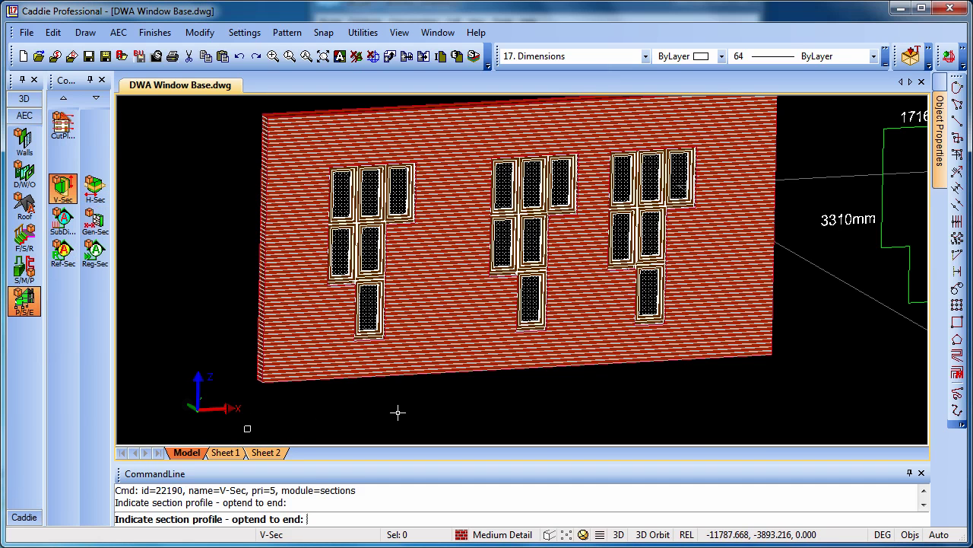
click(873, 392)
right_click(782, 376)
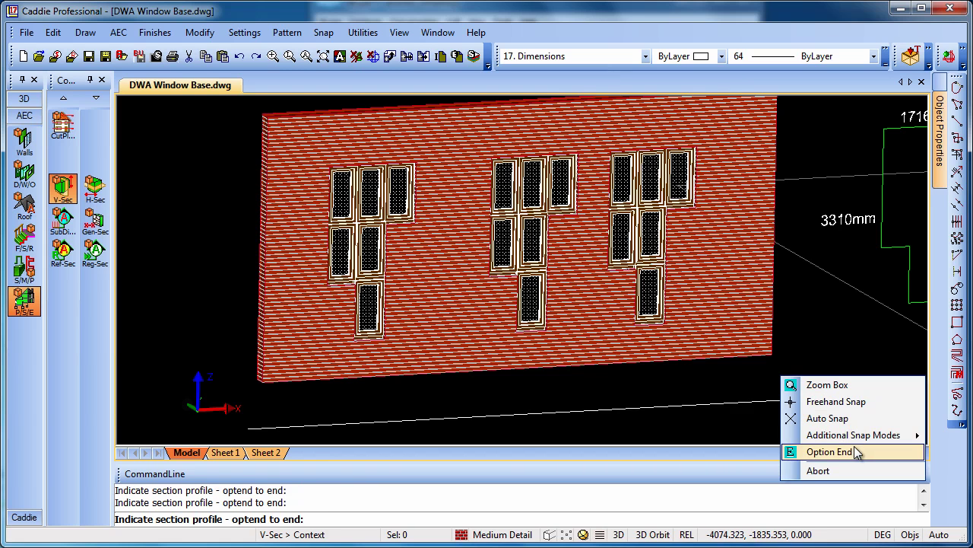
click(829, 452)
click(715, 321)
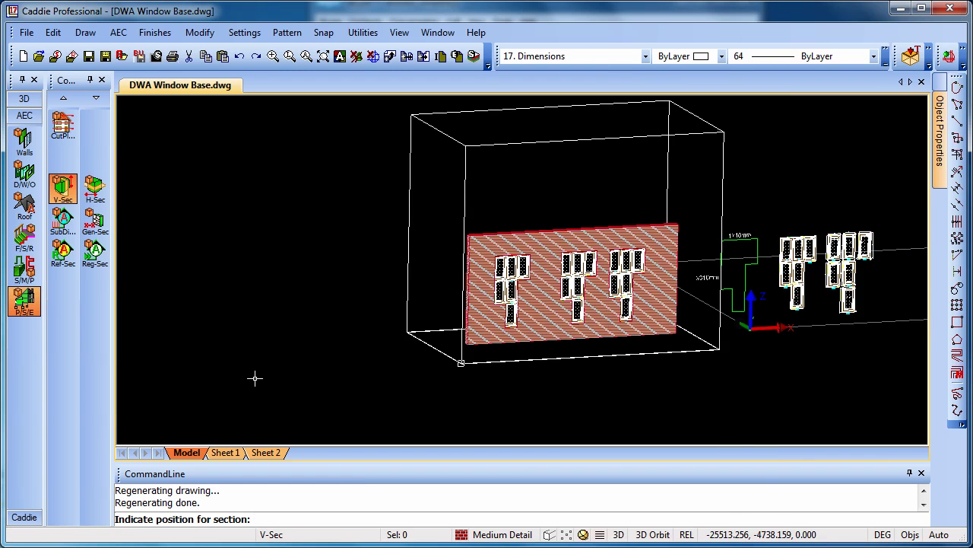
click(255, 378)
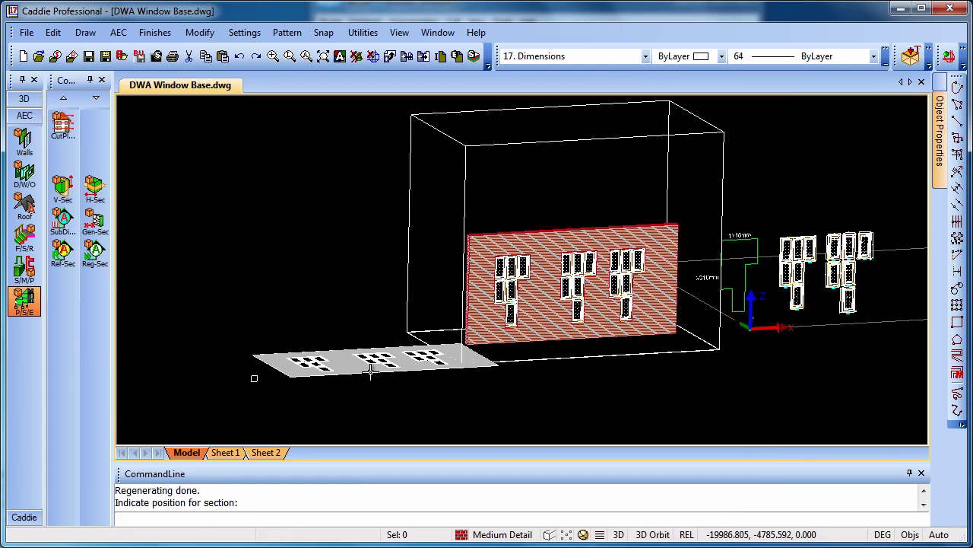
Switch to Top View and zoom to show the wall elevation and plan section
click(399, 32)
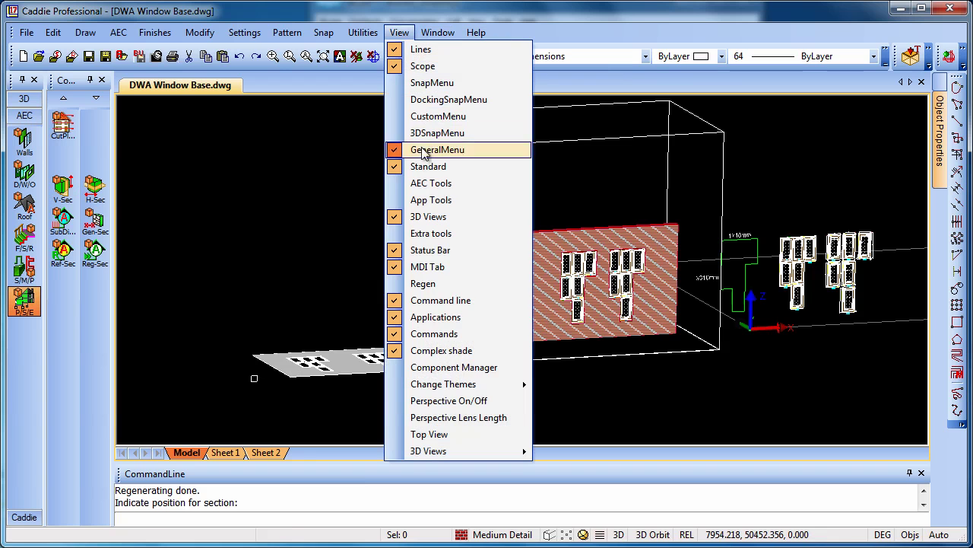
click(430, 433)
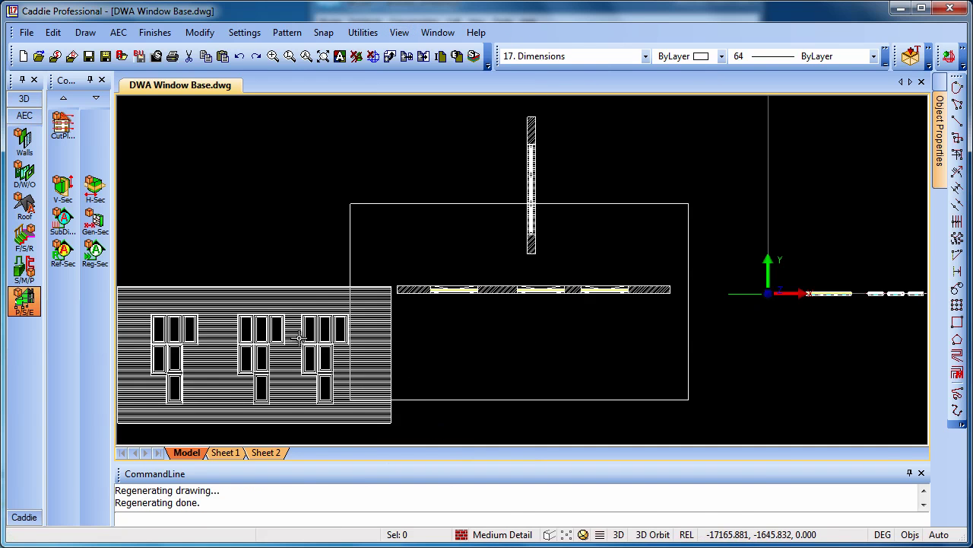
middle_drag(373, 313, 534, 348)
scroll(419, 366, up, 2)
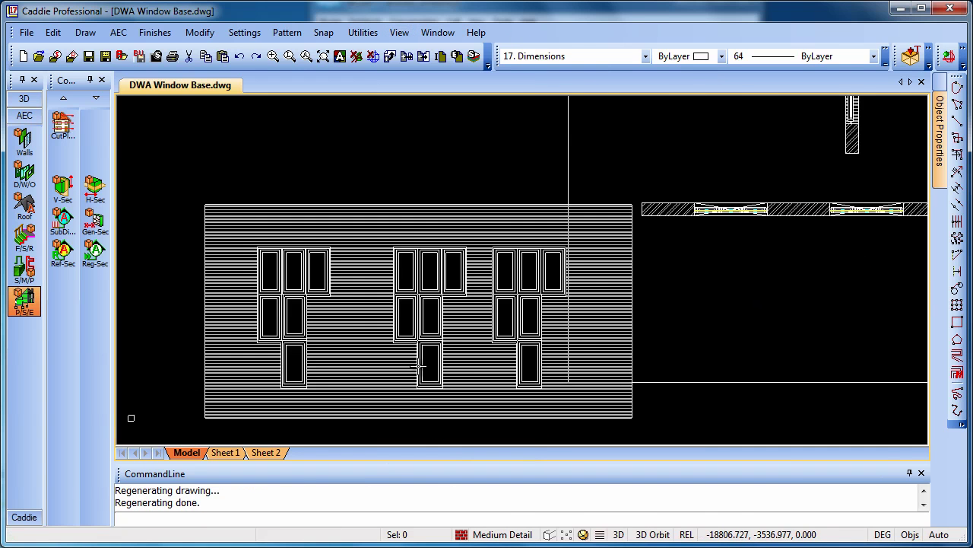
scroll(419, 366, up, 1)
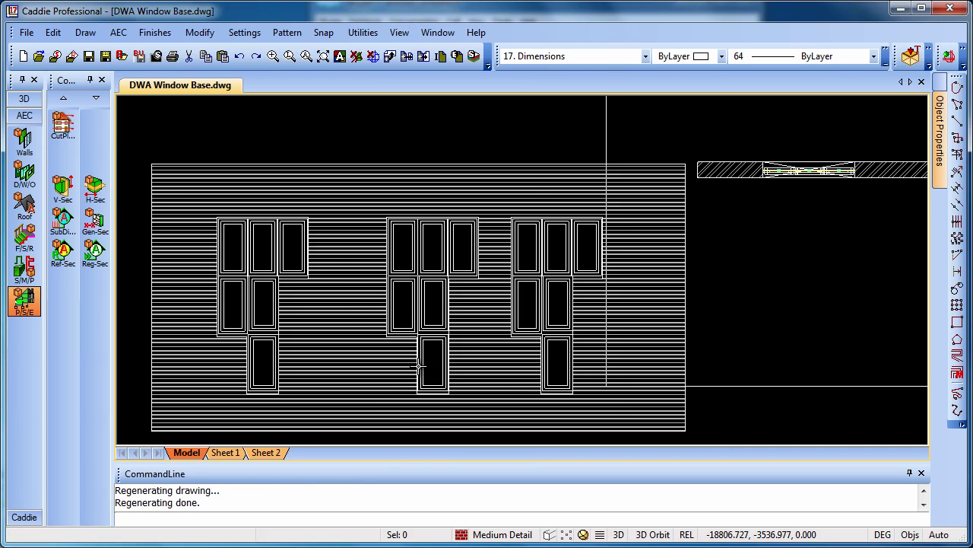
scroll(419, 366, down, 2)
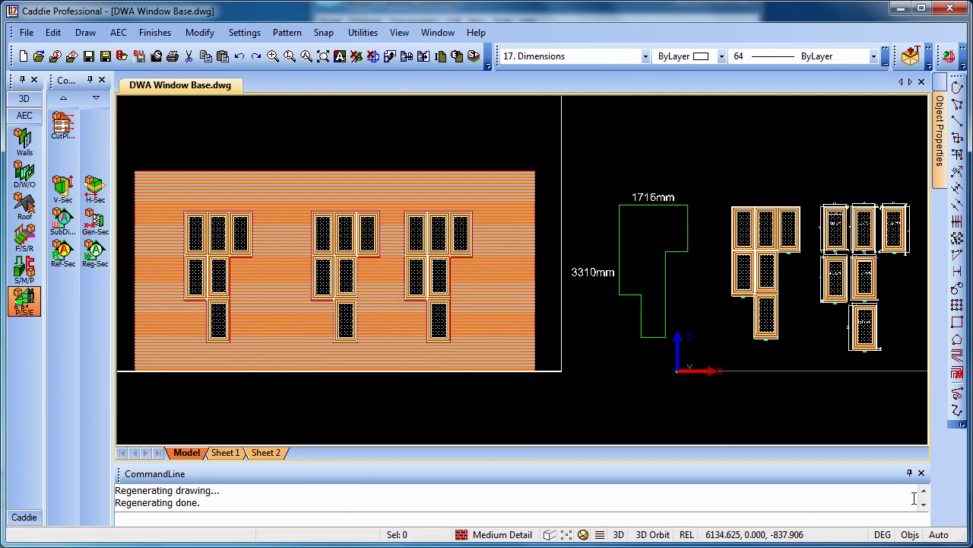